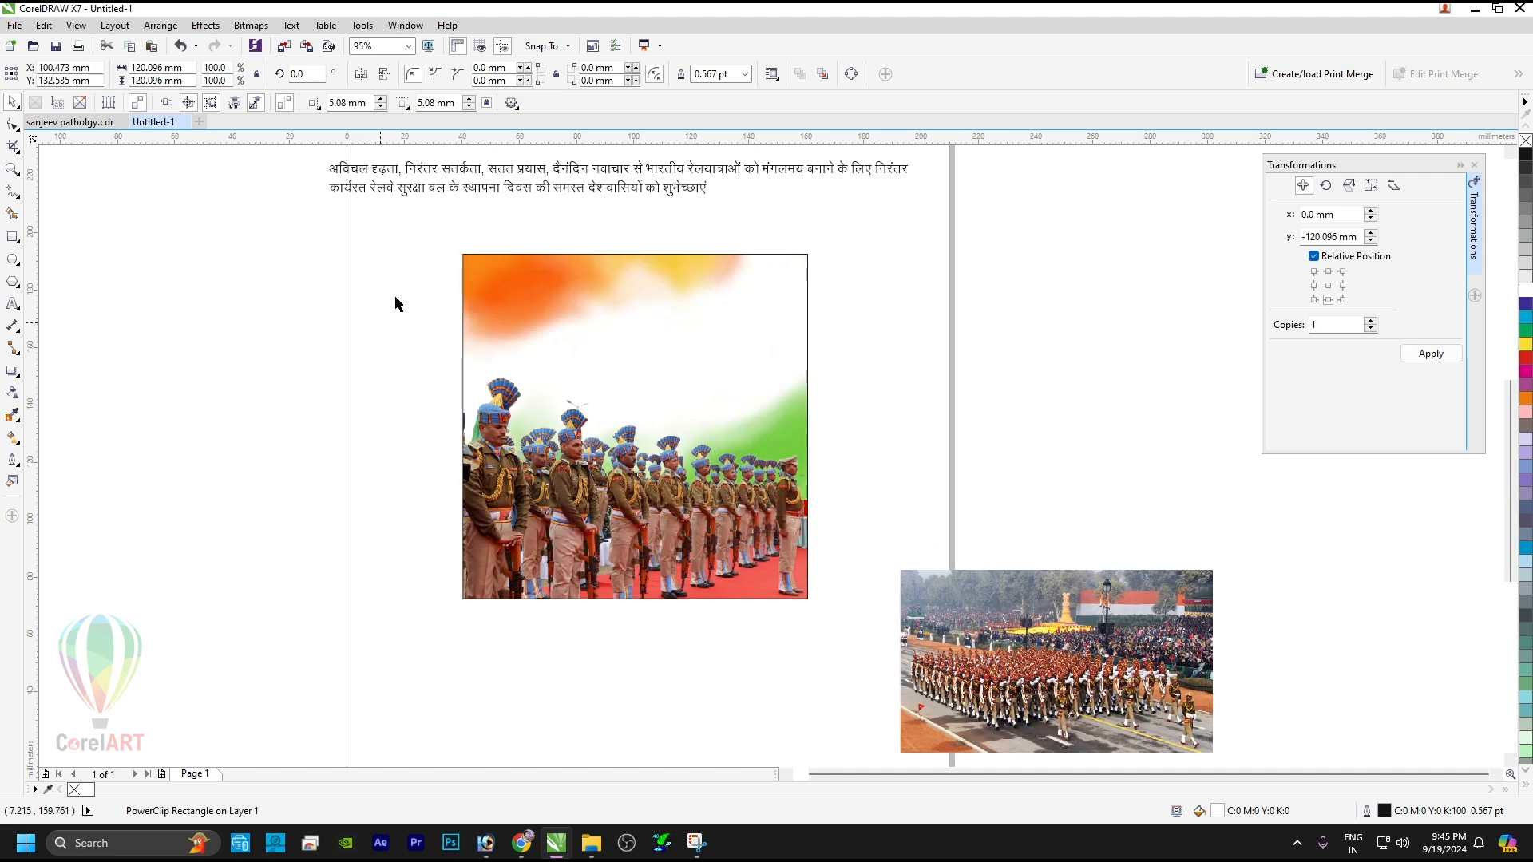
# Move the Hindi greeting paragraph onto the upper part of the parade poster and convert it to artistic text.
pyautogui.moveTo(467, 167); pyautogui.dragTo(648, 289)
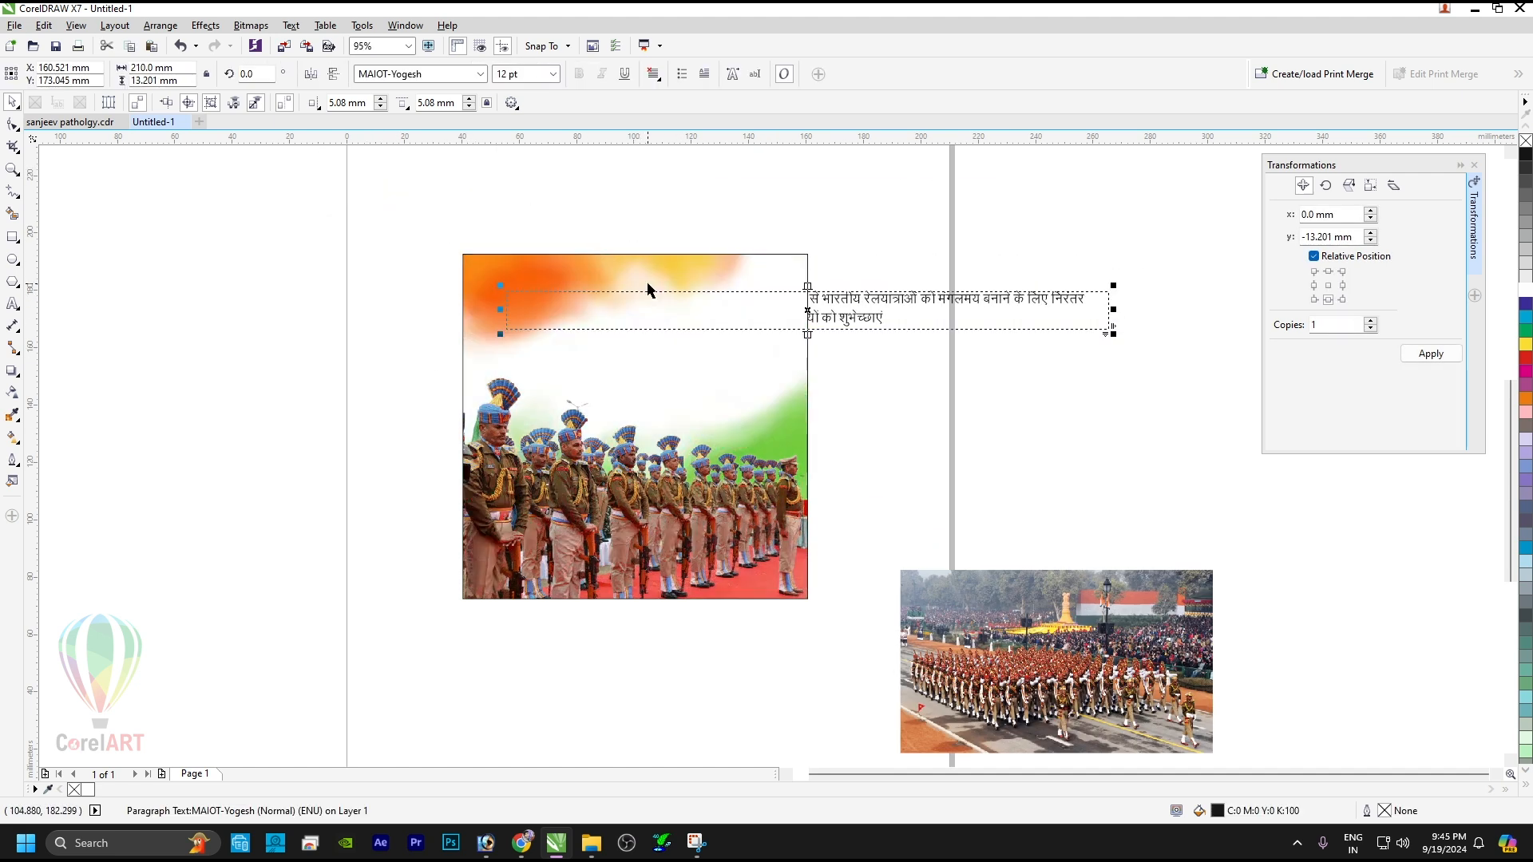
pyautogui.hotkey('ctrl', 'F8')
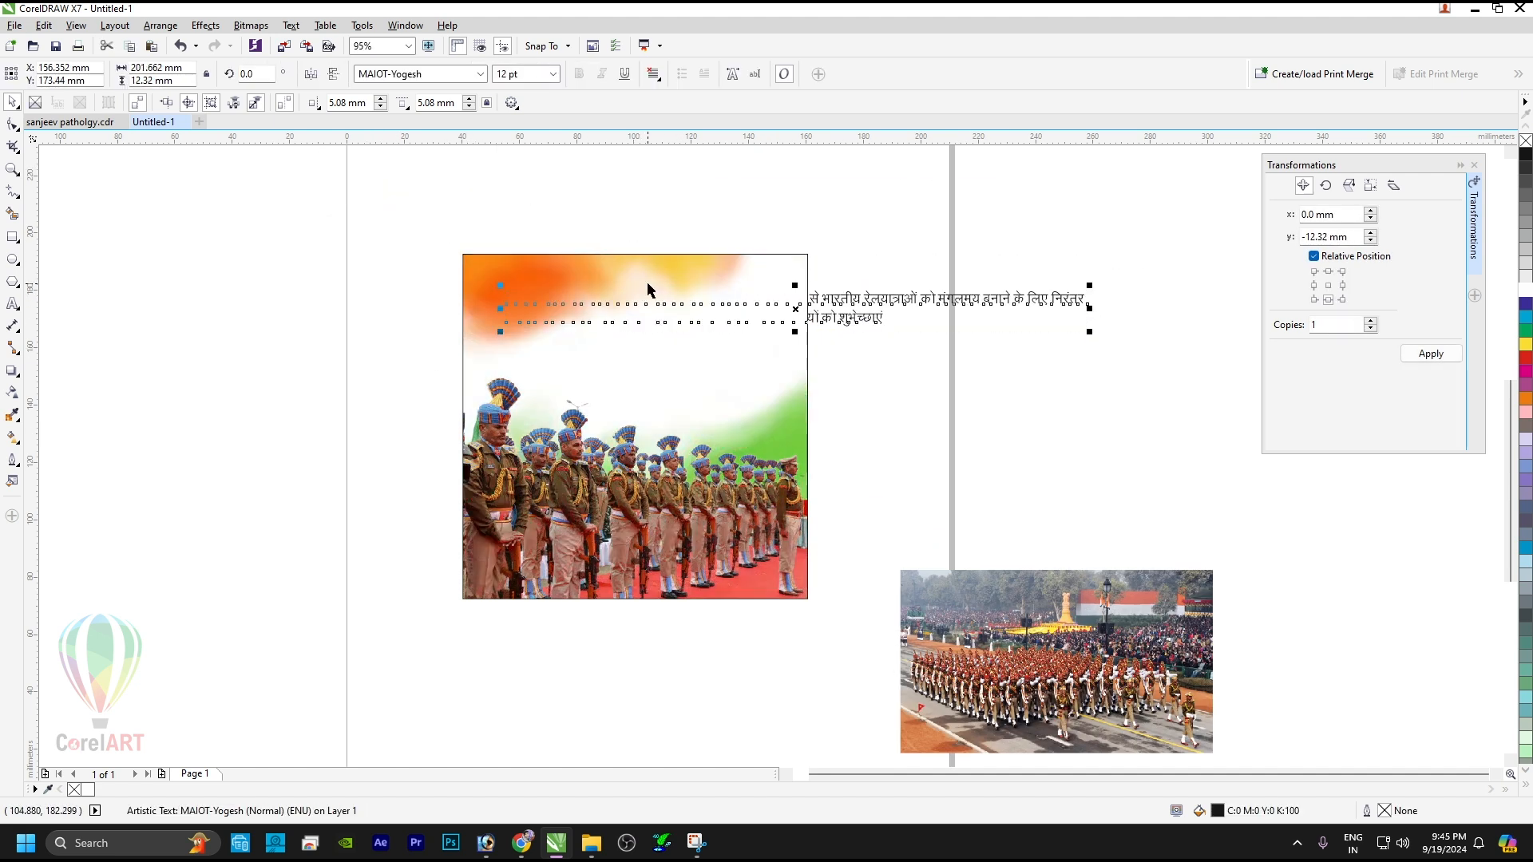
# Break the greeting into six centred lines, giving रेलवे सुरक्षा बल के and स्थापना दिवस a line each.
pyautogui.doubleClick(745, 305)
pyautogui.scroll(3, 746, 304)
pyautogui.press('Return')
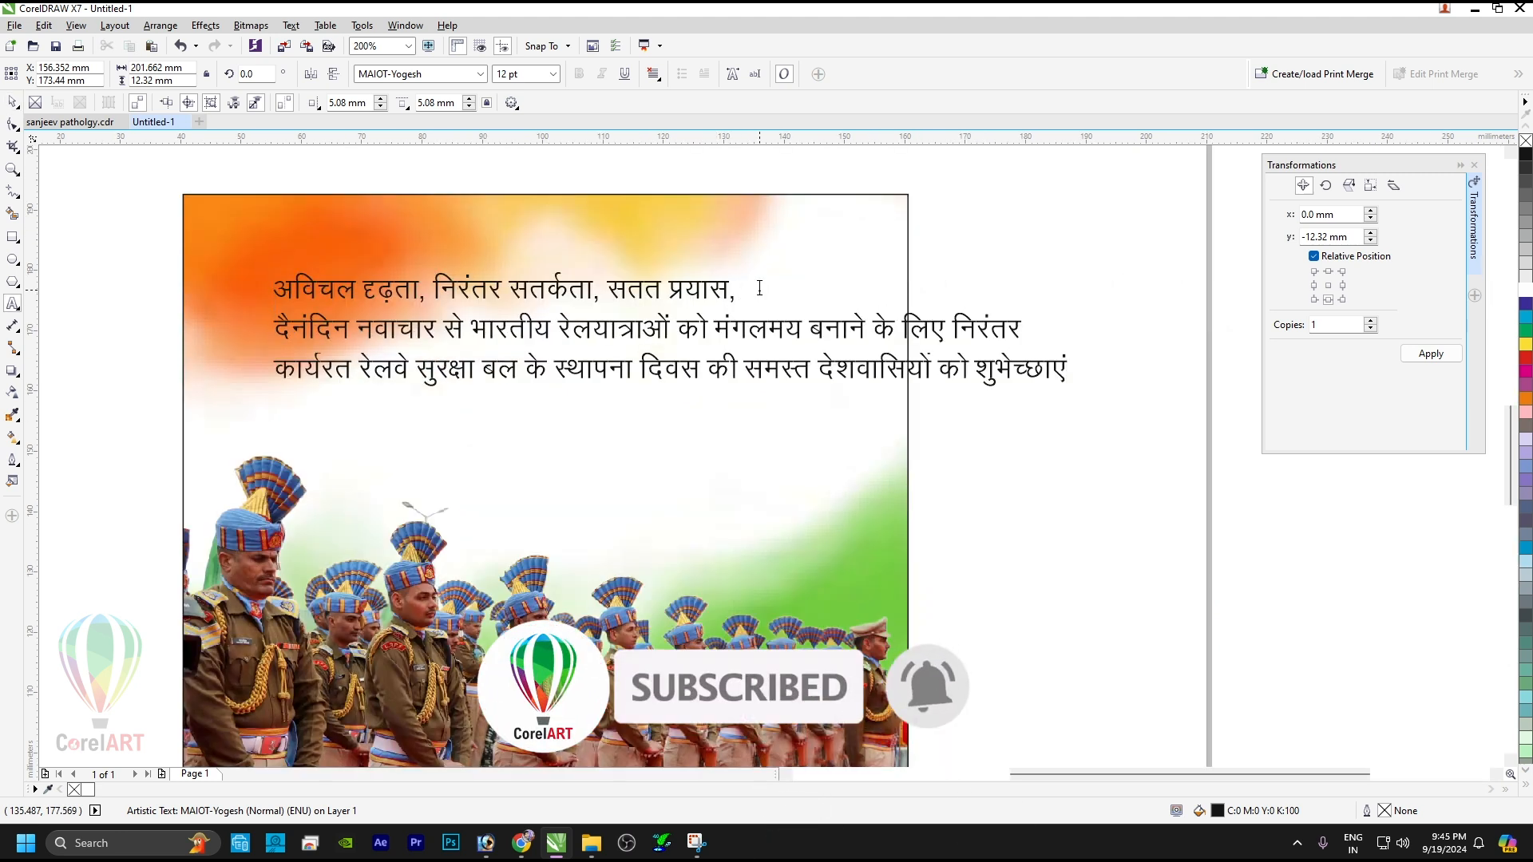
pyautogui.press('End')
pyautogui.press('Down')
pyautogui.press('Return')
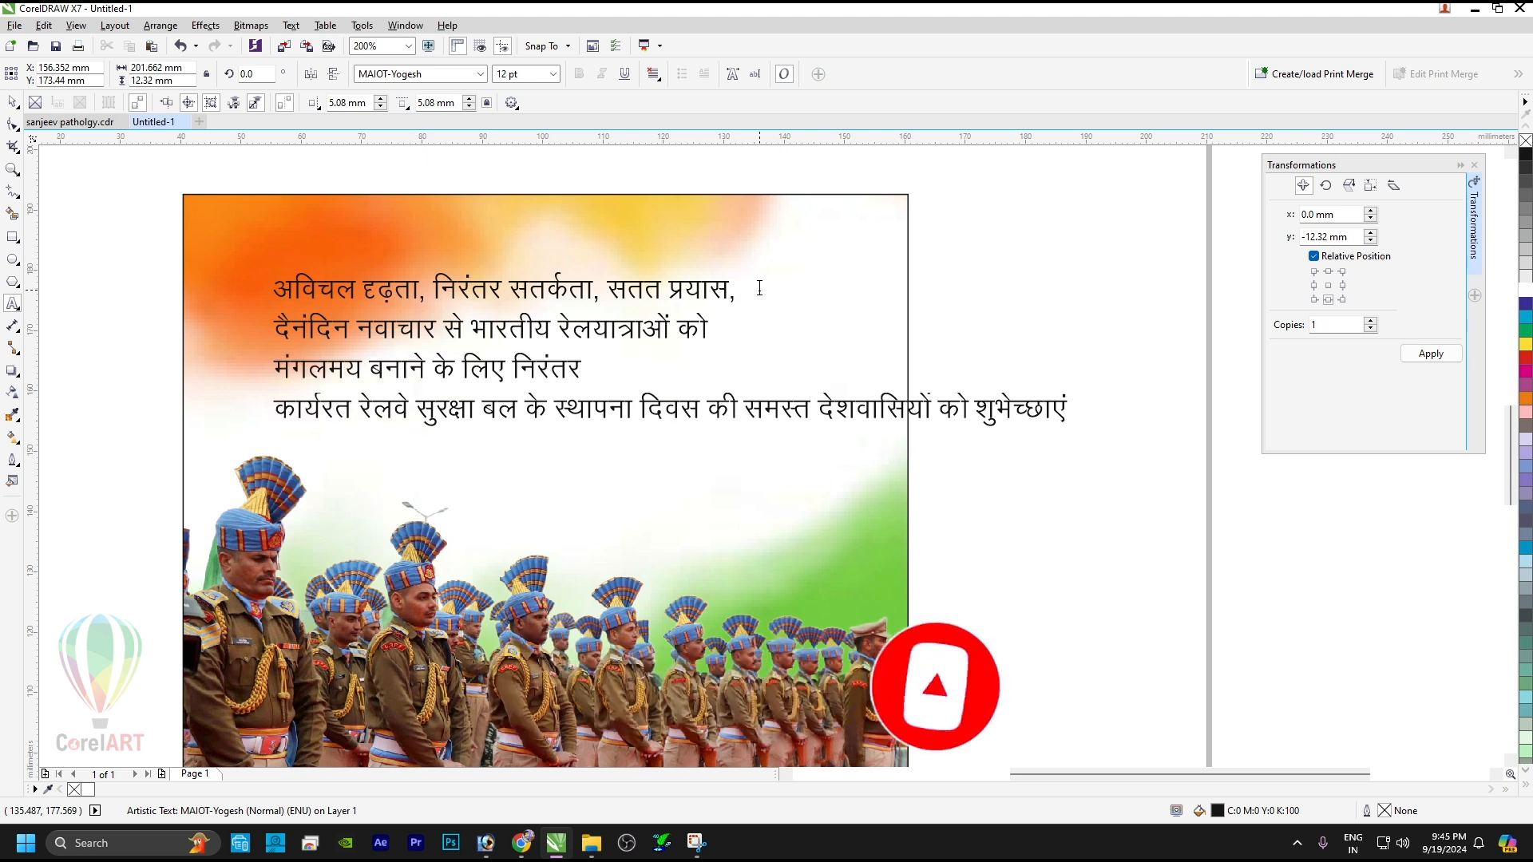
pyautogui.press('End')
pyautogui.press('Delete')
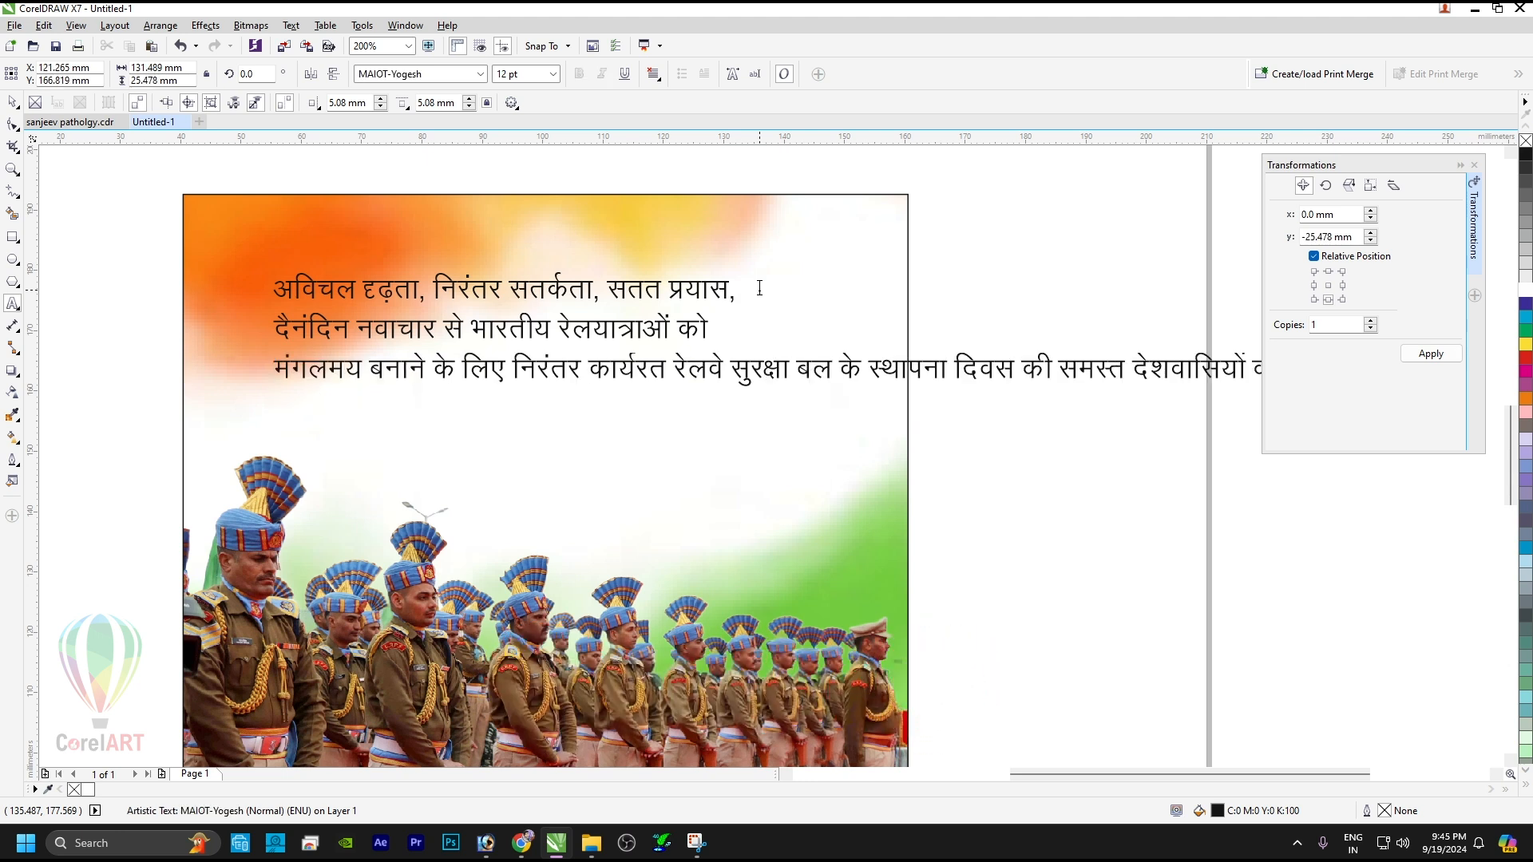
pyautogui.press('Return')
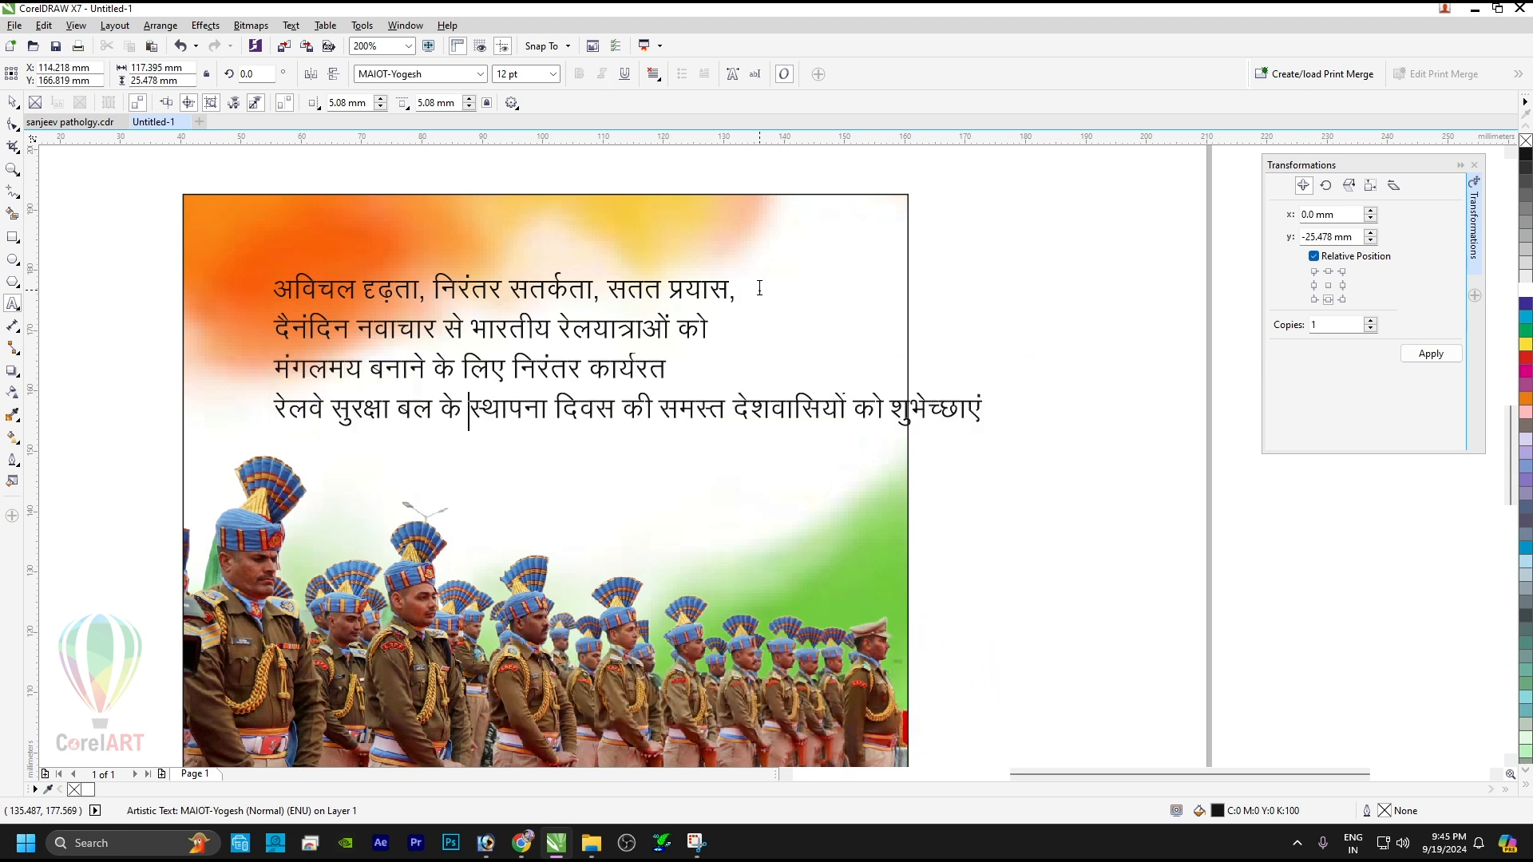
pyautogui.press('Return')
pyautogui.hotkey('ctrl', 'Right')
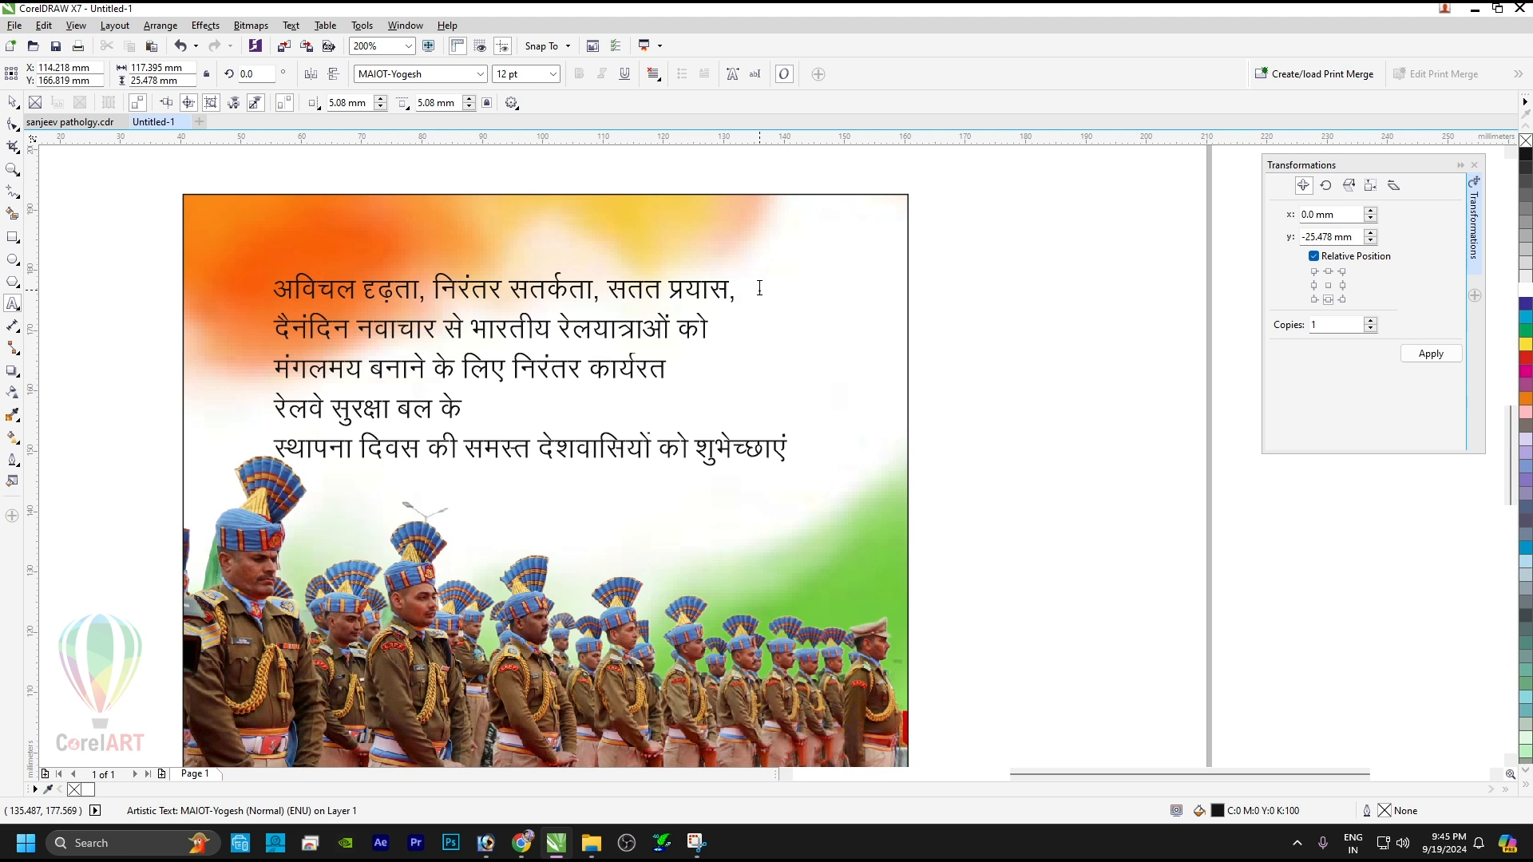
pyautogui.press('Return')
pyautogui.hotkey('ctrl', 'e')
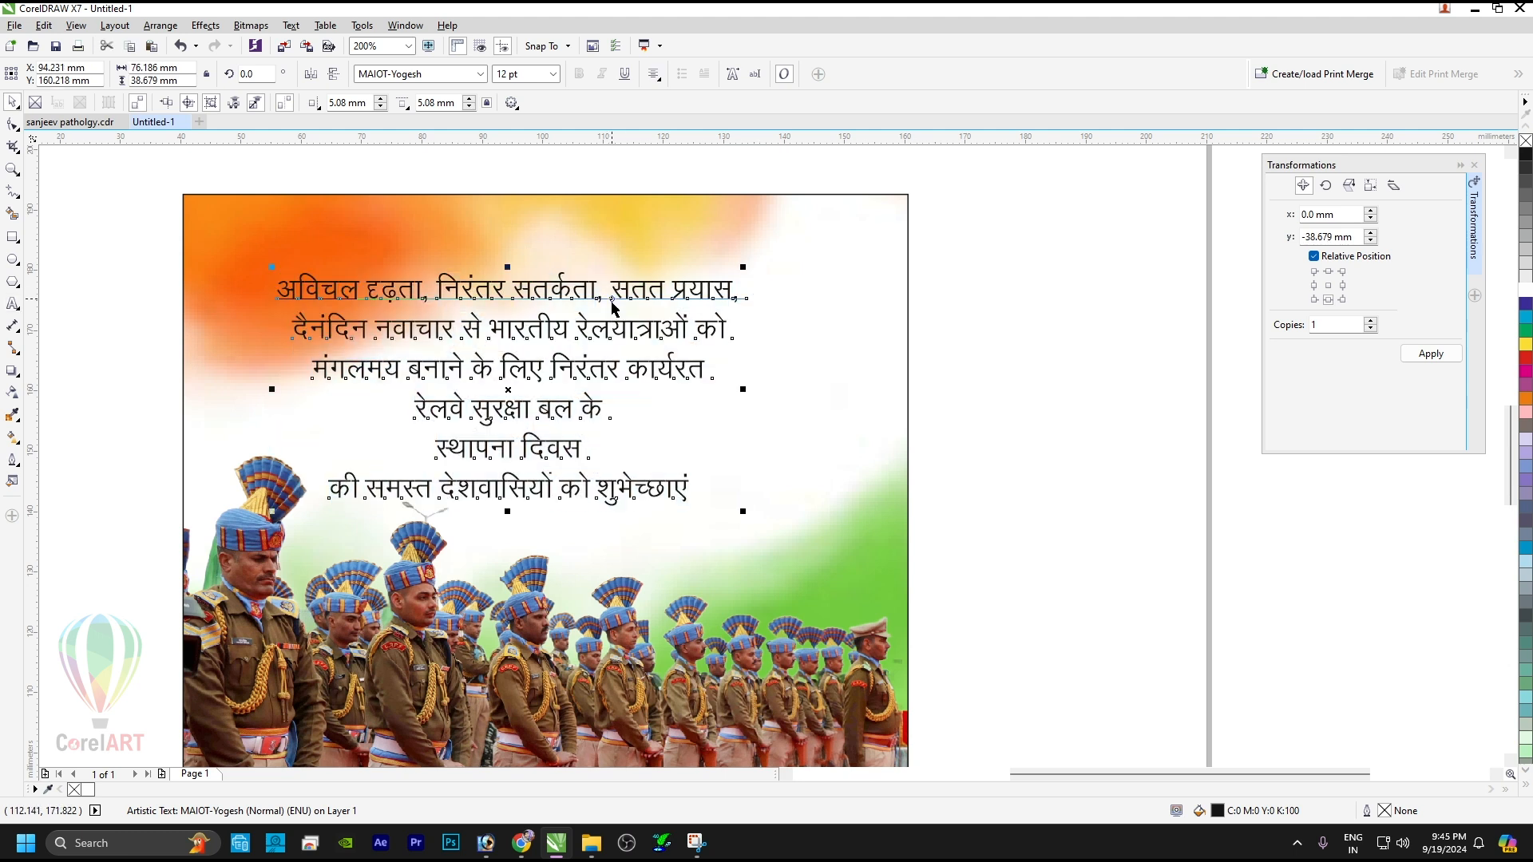
# Move the six-line greeting up near the poster's upper edge and centre it horizontally on the poster frame.
pyautogui.moveTo(630, 280); pyautogui.dragTo(630, 238)
pyautogui.keyDown('shift'); pyautogui.click(668, 486); pyautogui.keyUp('shift')
pyautogui.press('c')
pyautogui.keyDown('shift'); pyautogui.click(669, 487); pyautogui.keyUp('shift')
# Give the poster frame a 1 pt orange outline.
pyautogui.click(846, 496)
pyautogui.hotkey('shift', 'F2')
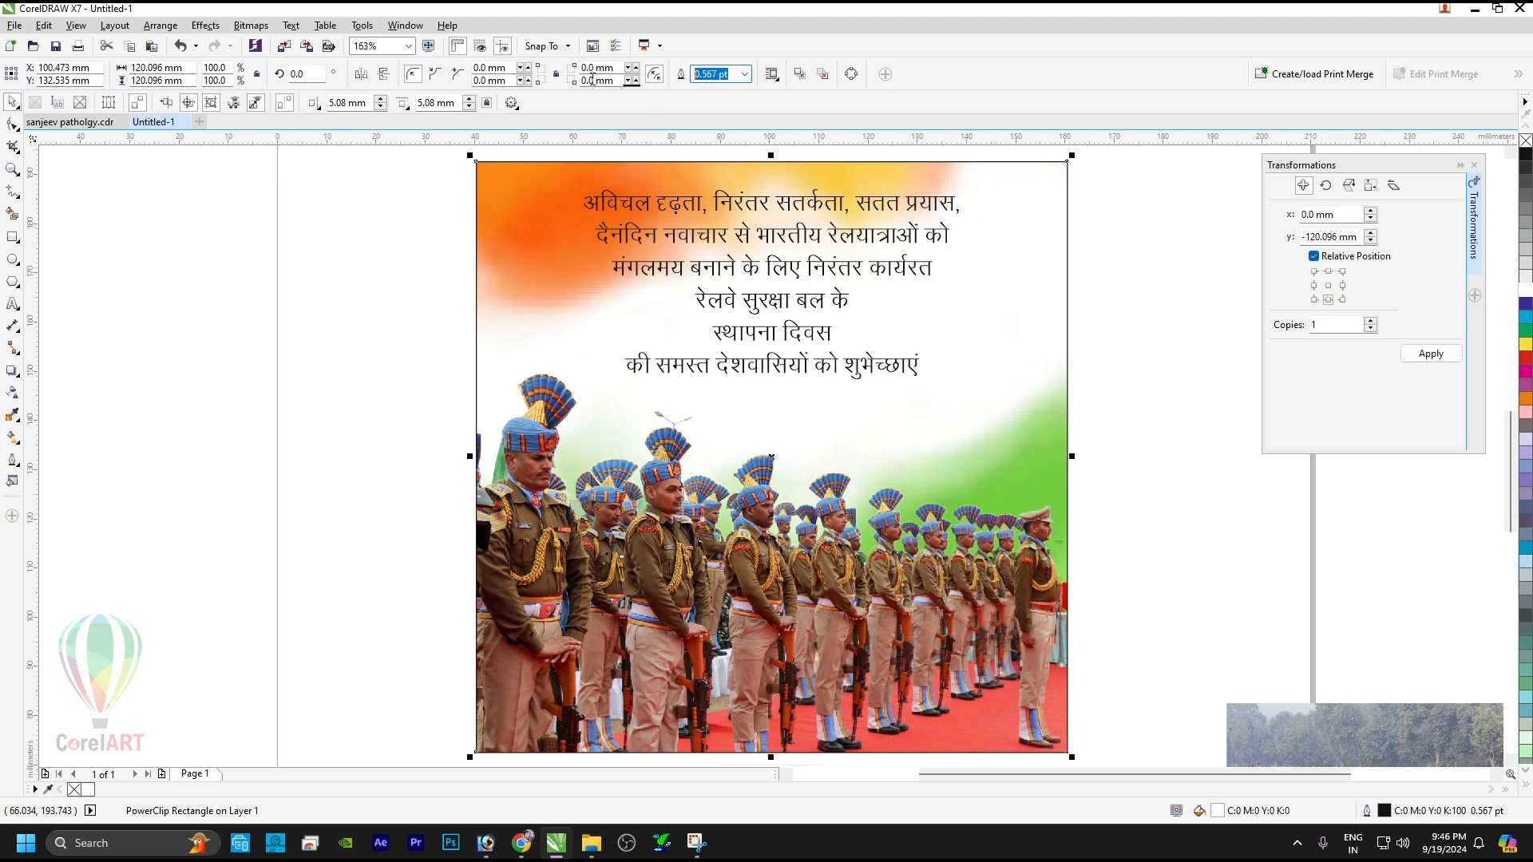
pyautogui.write('1')
pyautogui.press('Return')
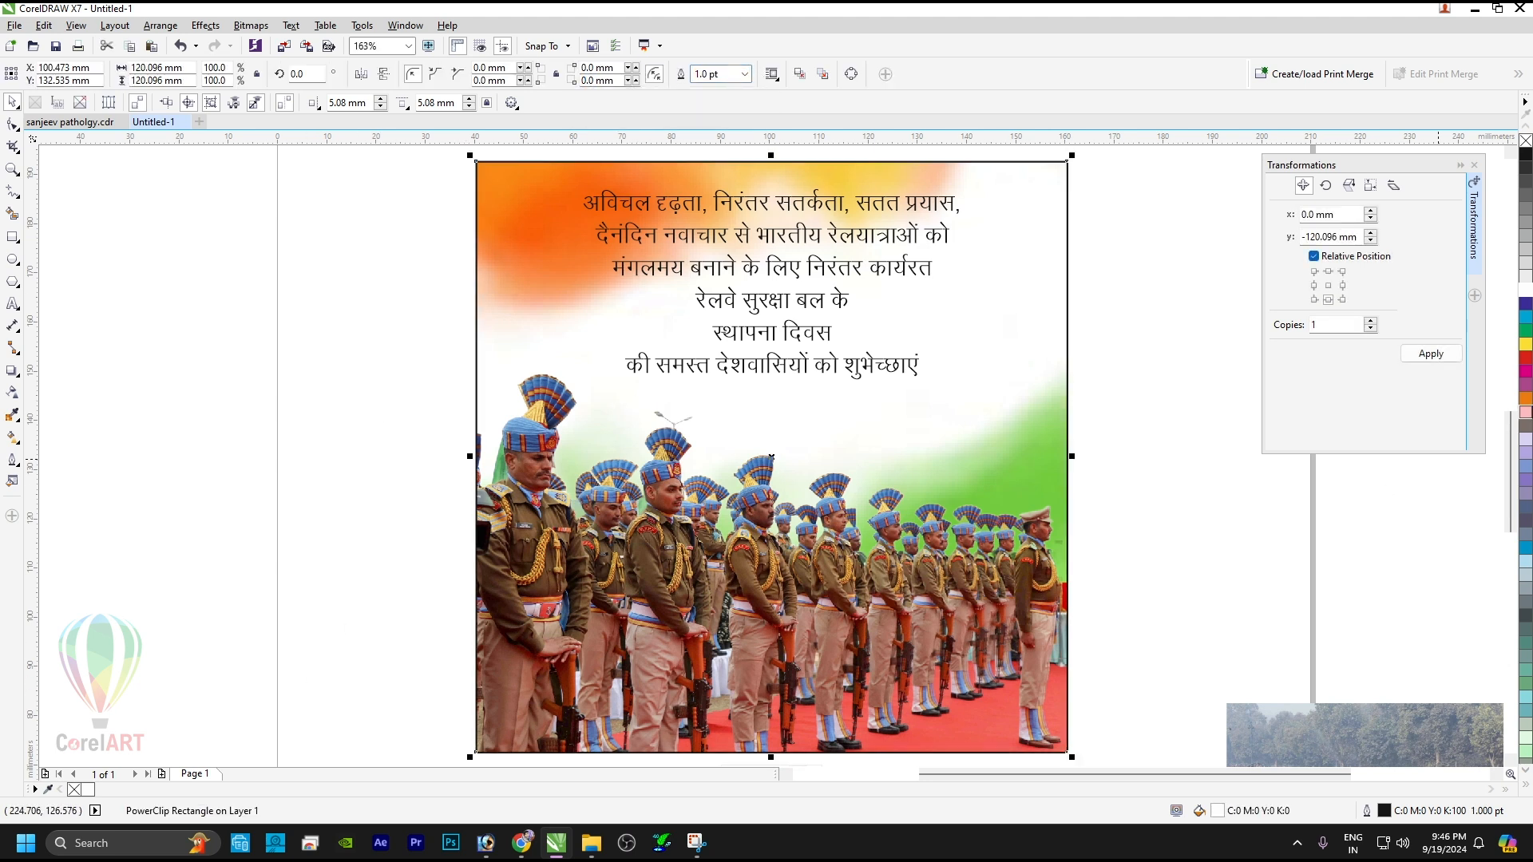
pyautogui.rightClick(1525, 401)
pyautogui.press('F3')
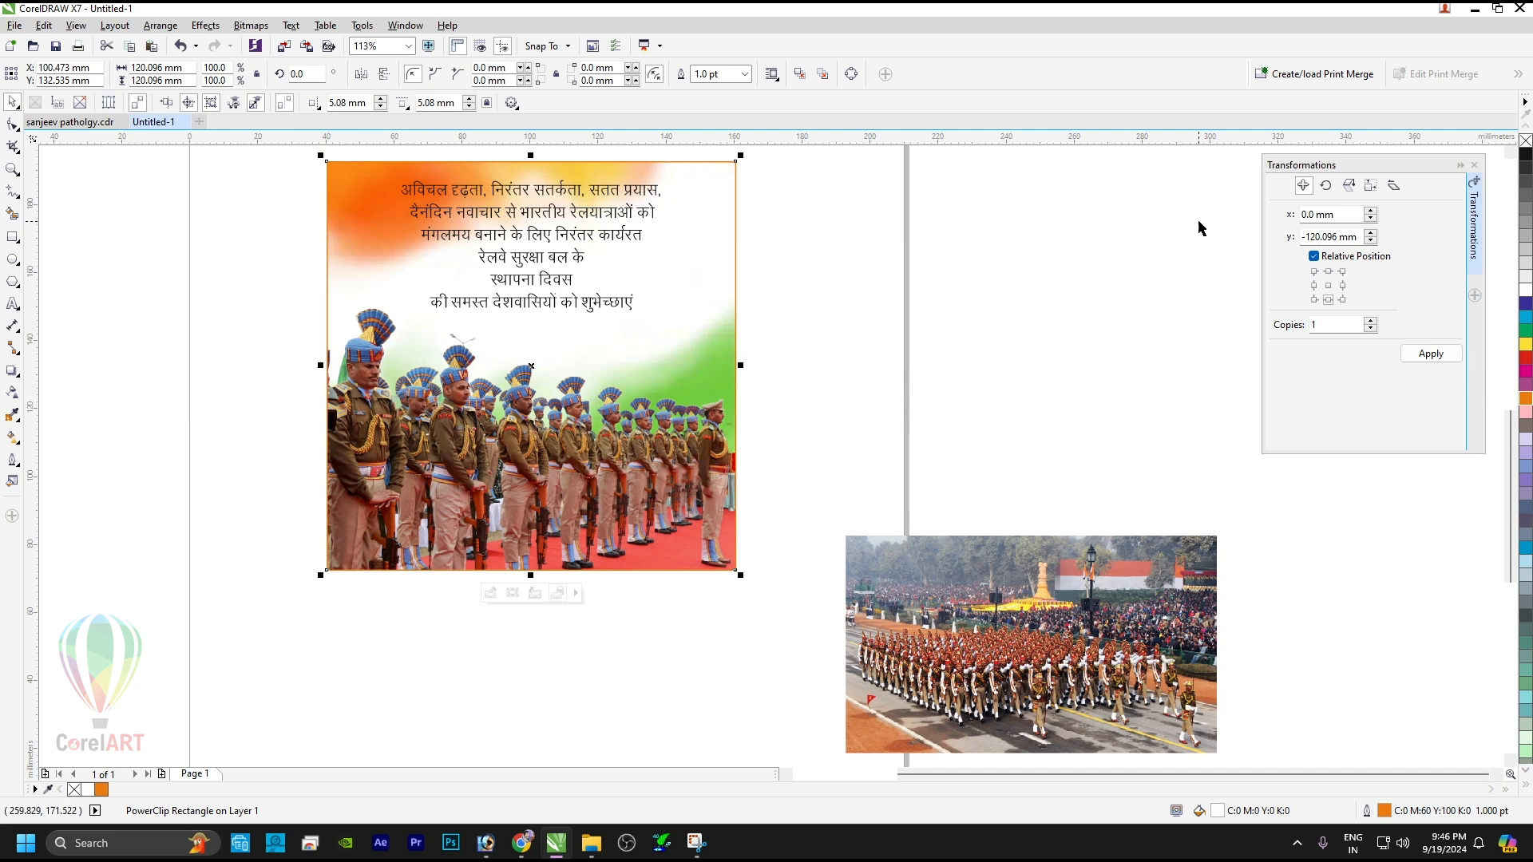
pyautogui.click(1007, 316)
# Set the greeting text's font to Anek Devanagari SemiBold.
pyautogui.scroll(4, 549, 228)
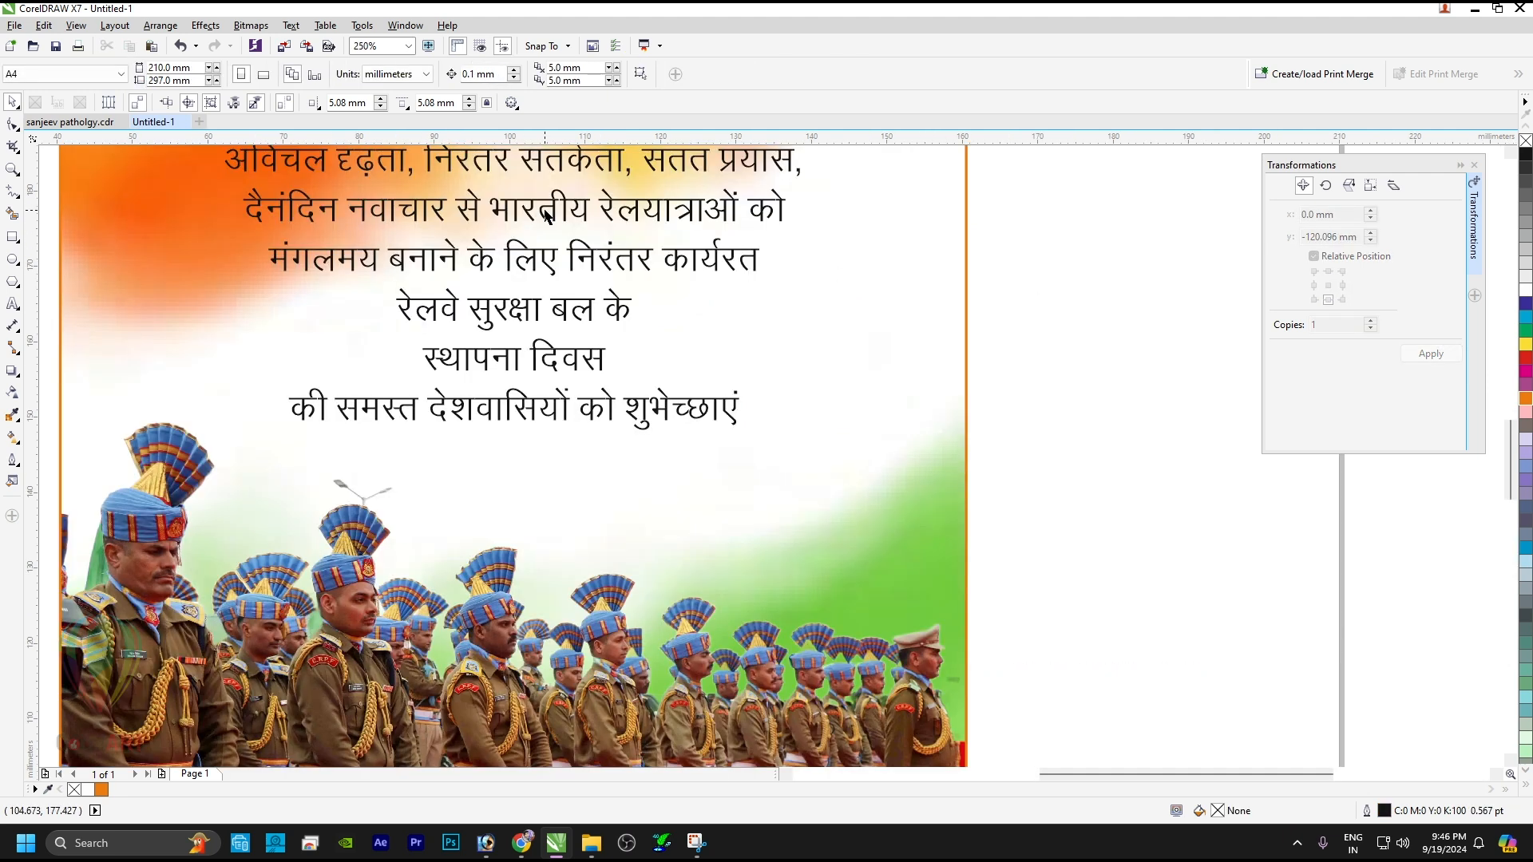
pyautogui.click(549, 228)
pyautogui.scroll(-4, 572, 188)
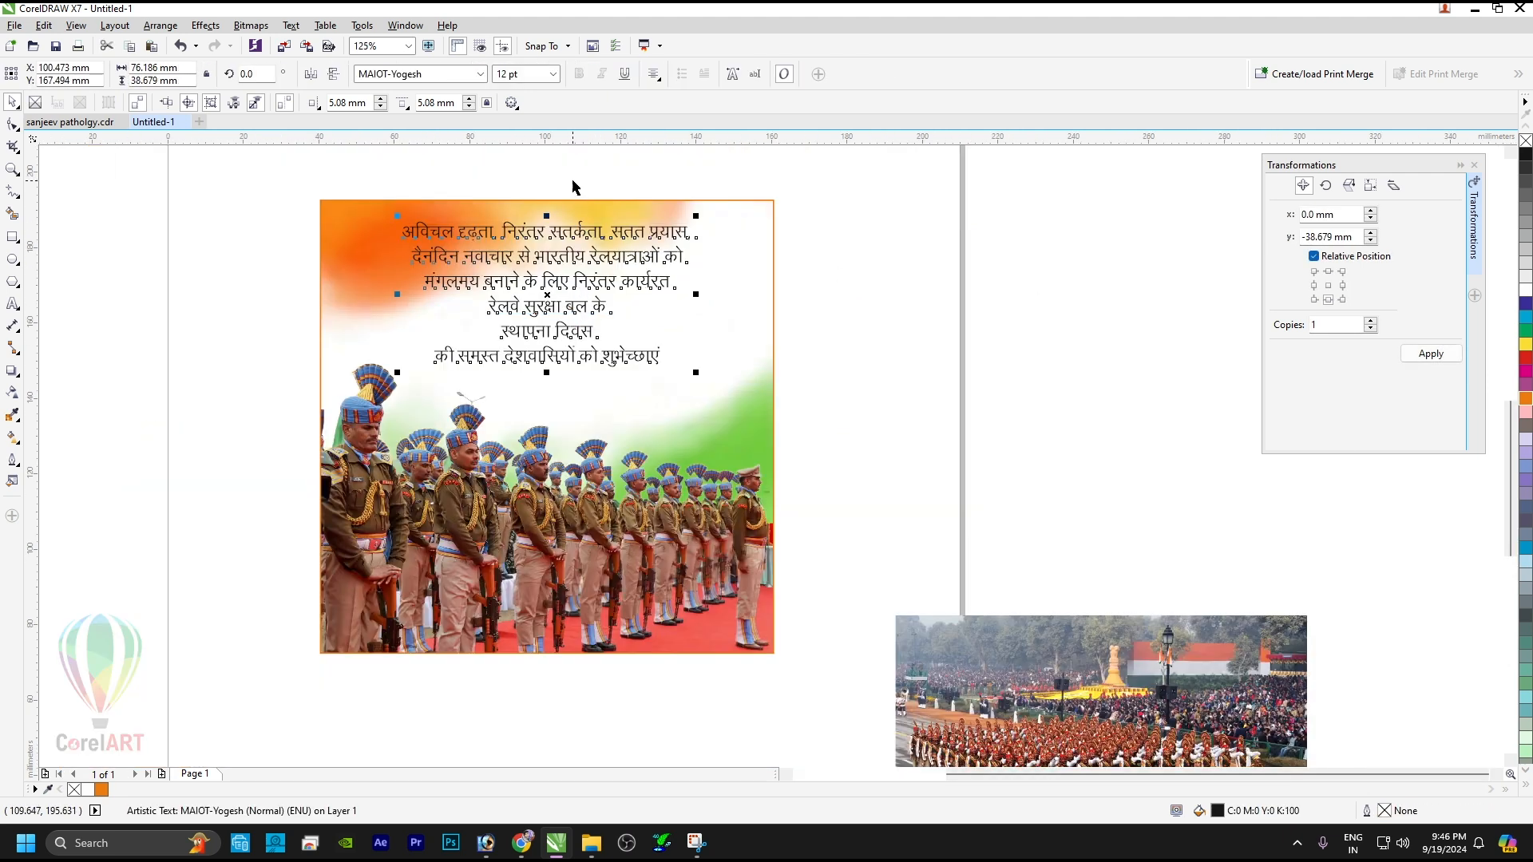
pyautogui.click(482, 75)
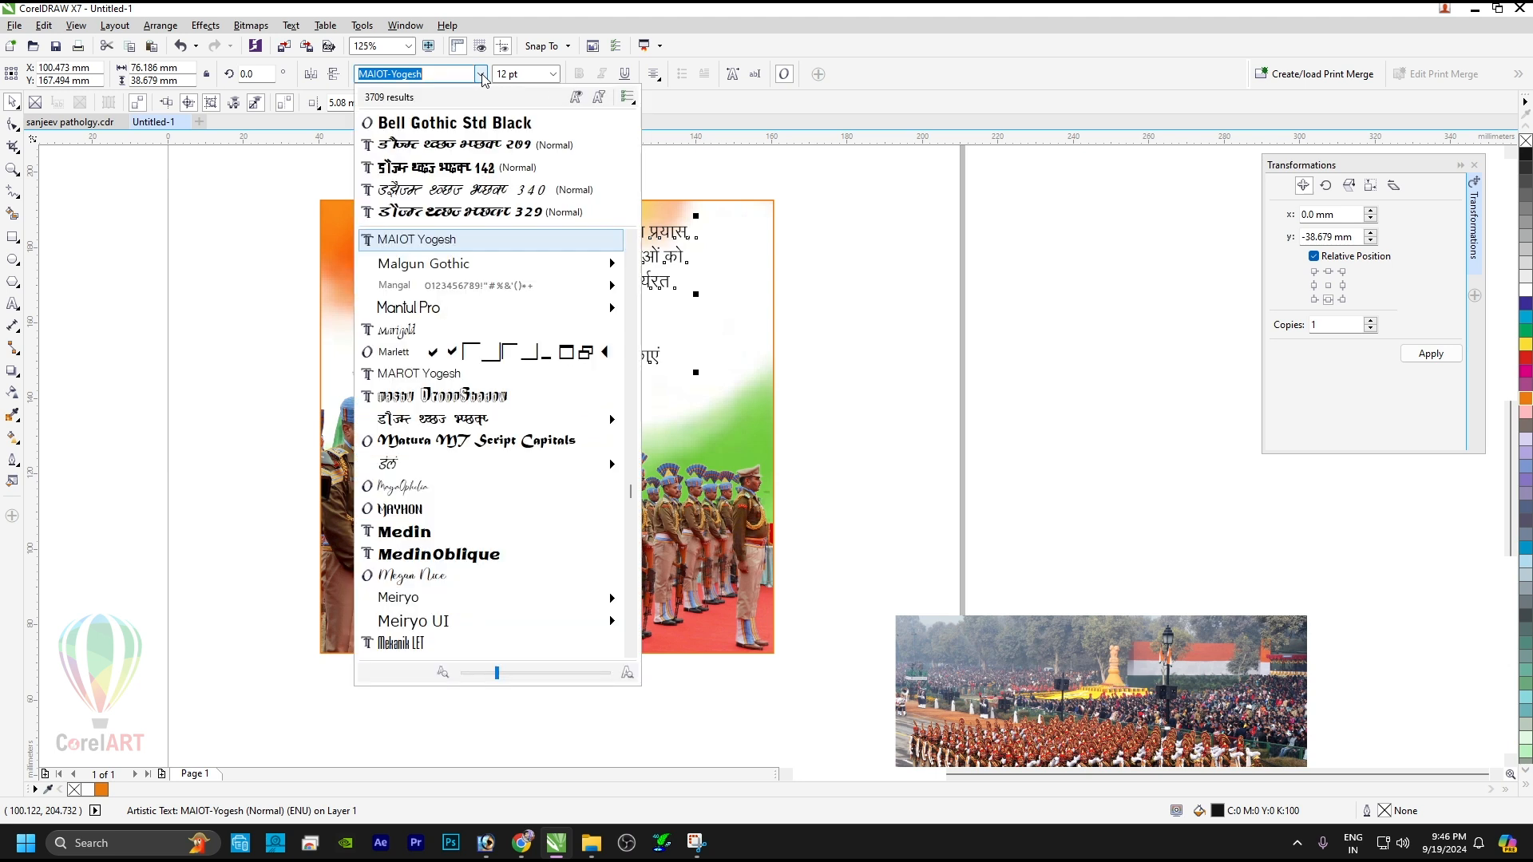
pyautogui.write('A')
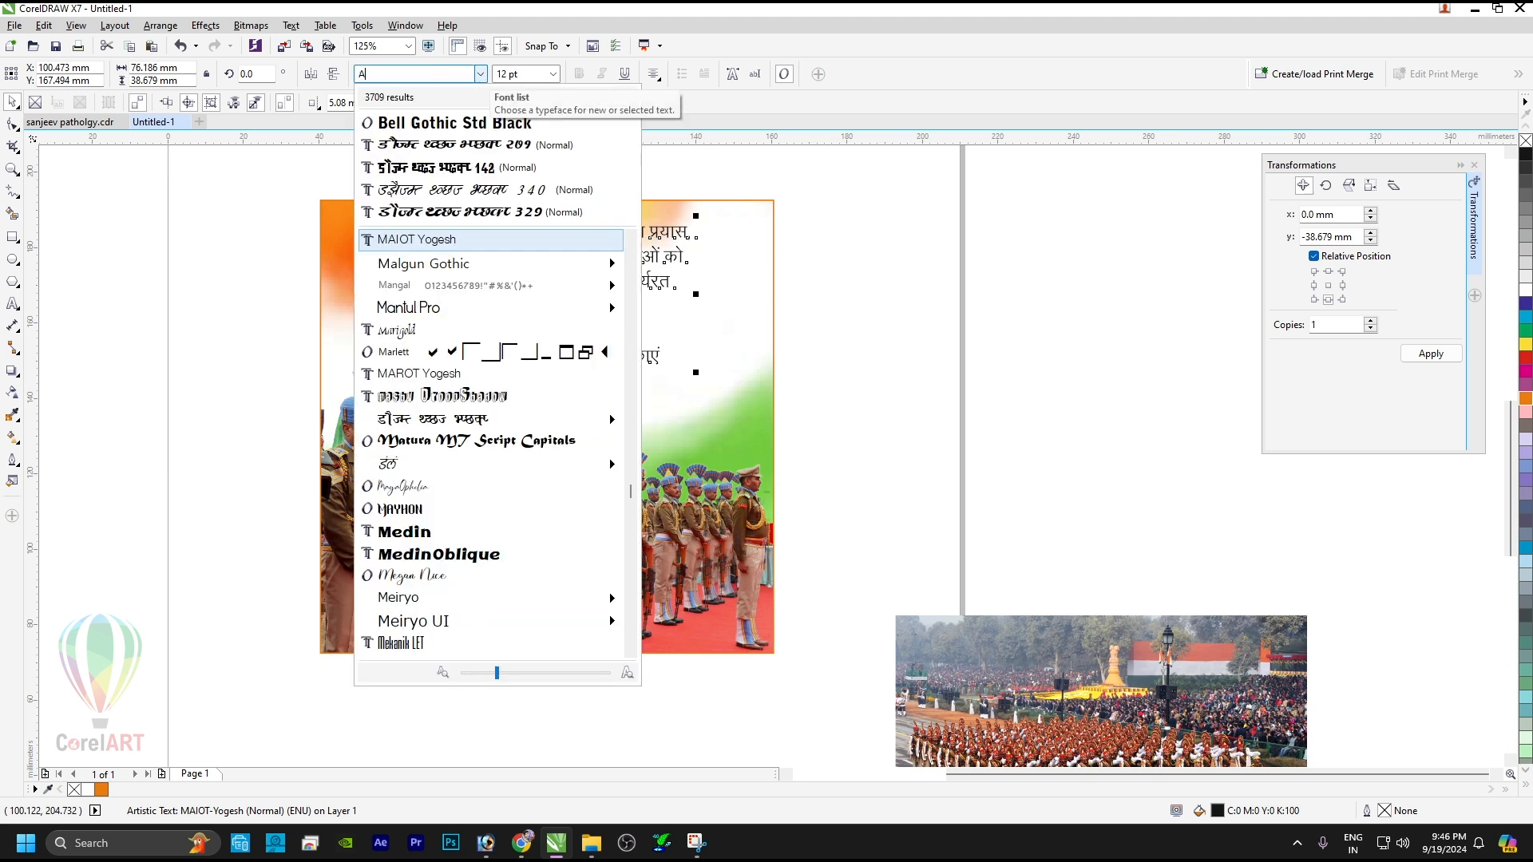
pyautogui.write('NEK')
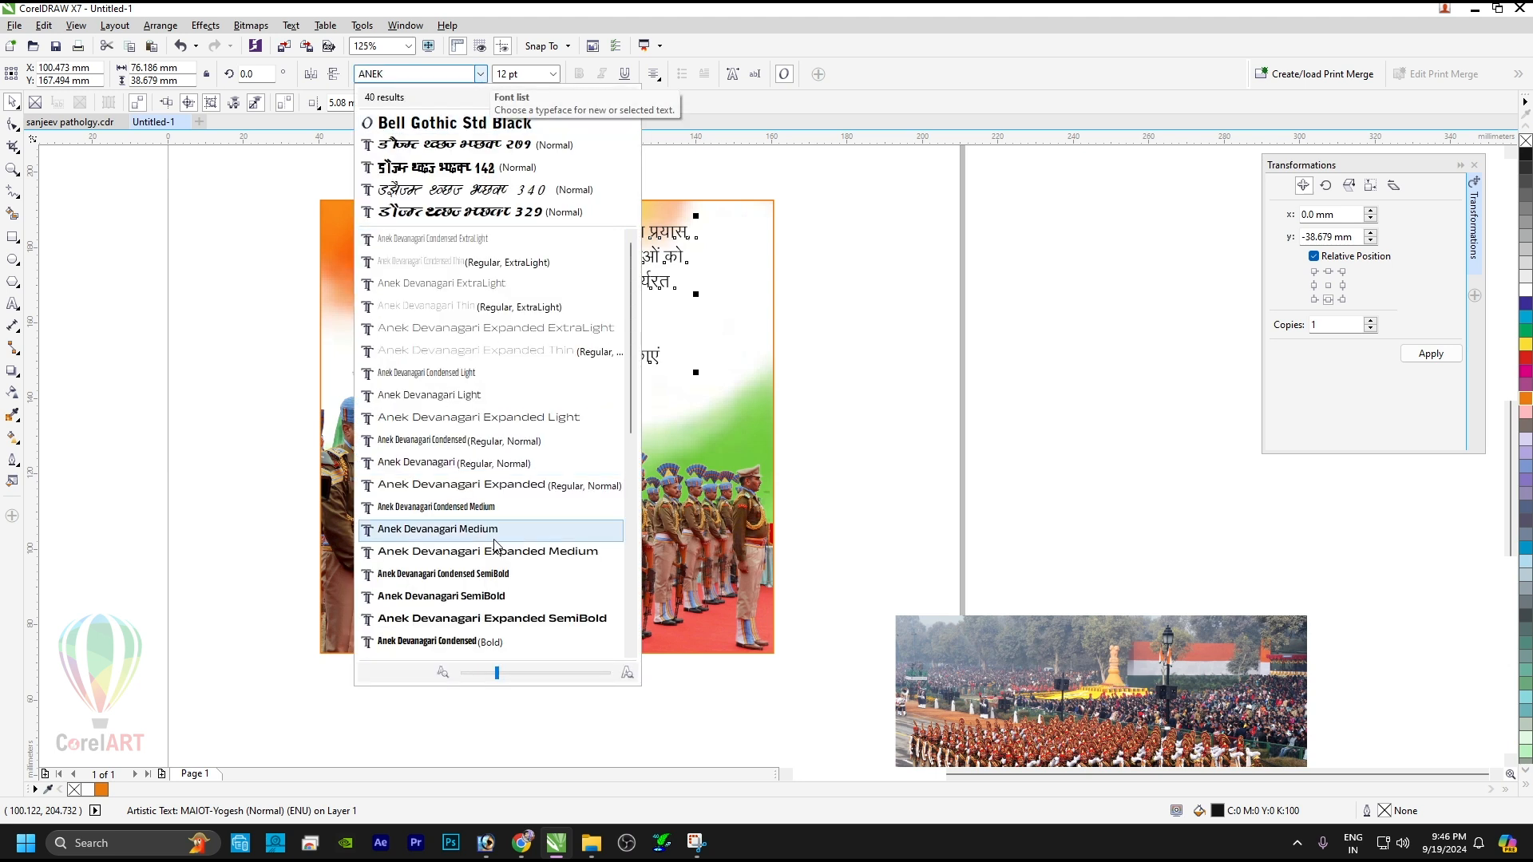
pyautogui.click(507, 595)
pyautogui.keyDown('shift'); pyautogui.click(745, 277); pyautogui.keyUp('shift')
pyautogui.keyDown('shift'); pyautogui.click(745, 277); pyautogui.keyUp('shift')
# Tighten the line spacing of the greeting text with the Shape tool.
pyautogui.press('F10')
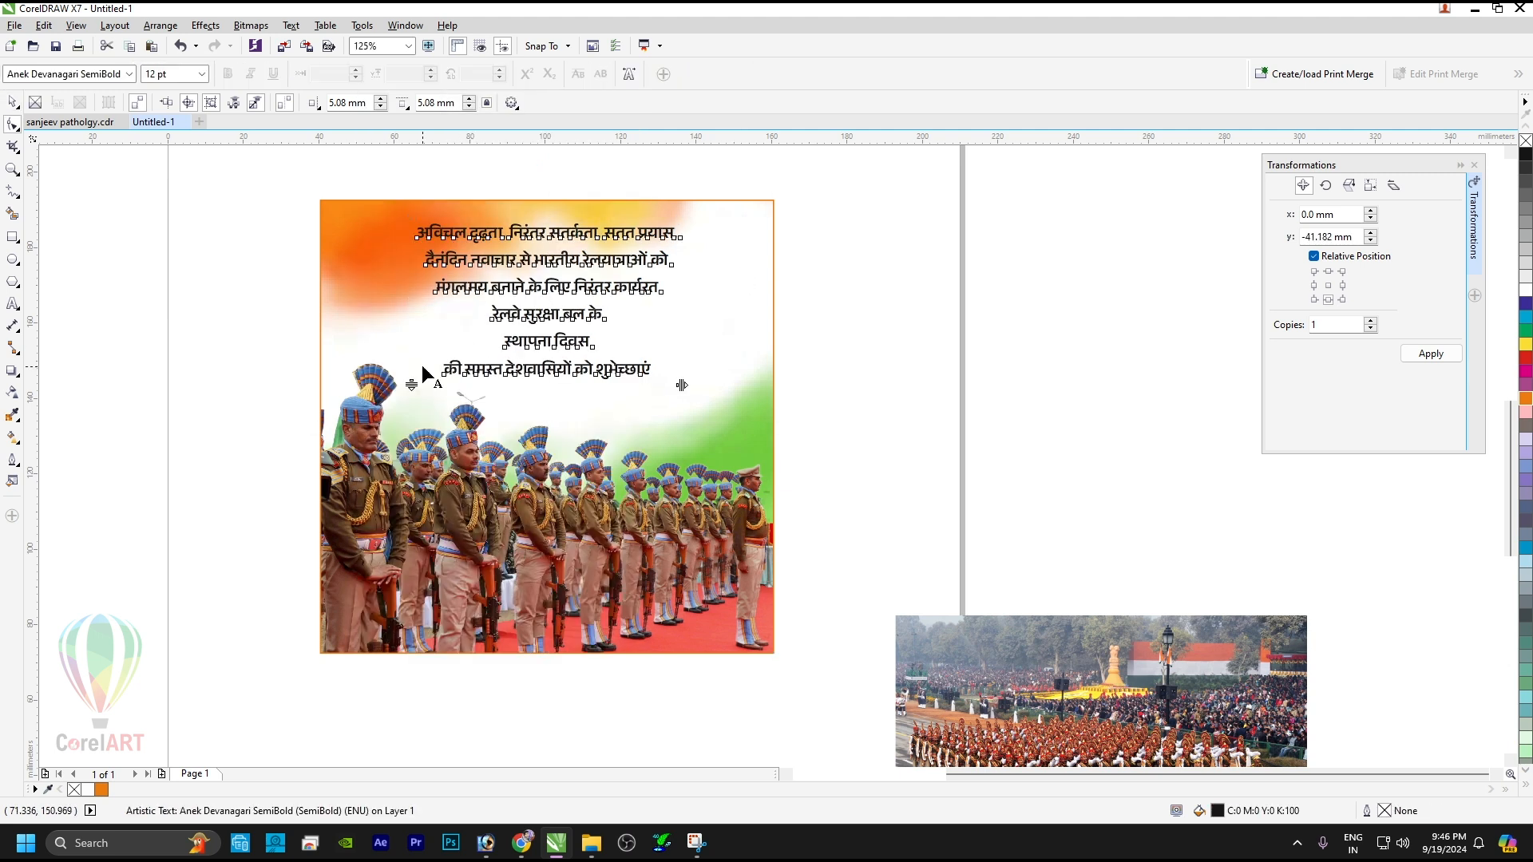
pyautogui.moveTo(411, 385); pyautogui.dragTo(423, 331)
pyautogui.press('space')
# Break the greeting into separate lines and move the last two lines down to open space around स्थापना दिवस.
pyautogui.click(582, 343)
pyautogui.moveTo(569, 339); pyautogui.dragTo(568, 375)
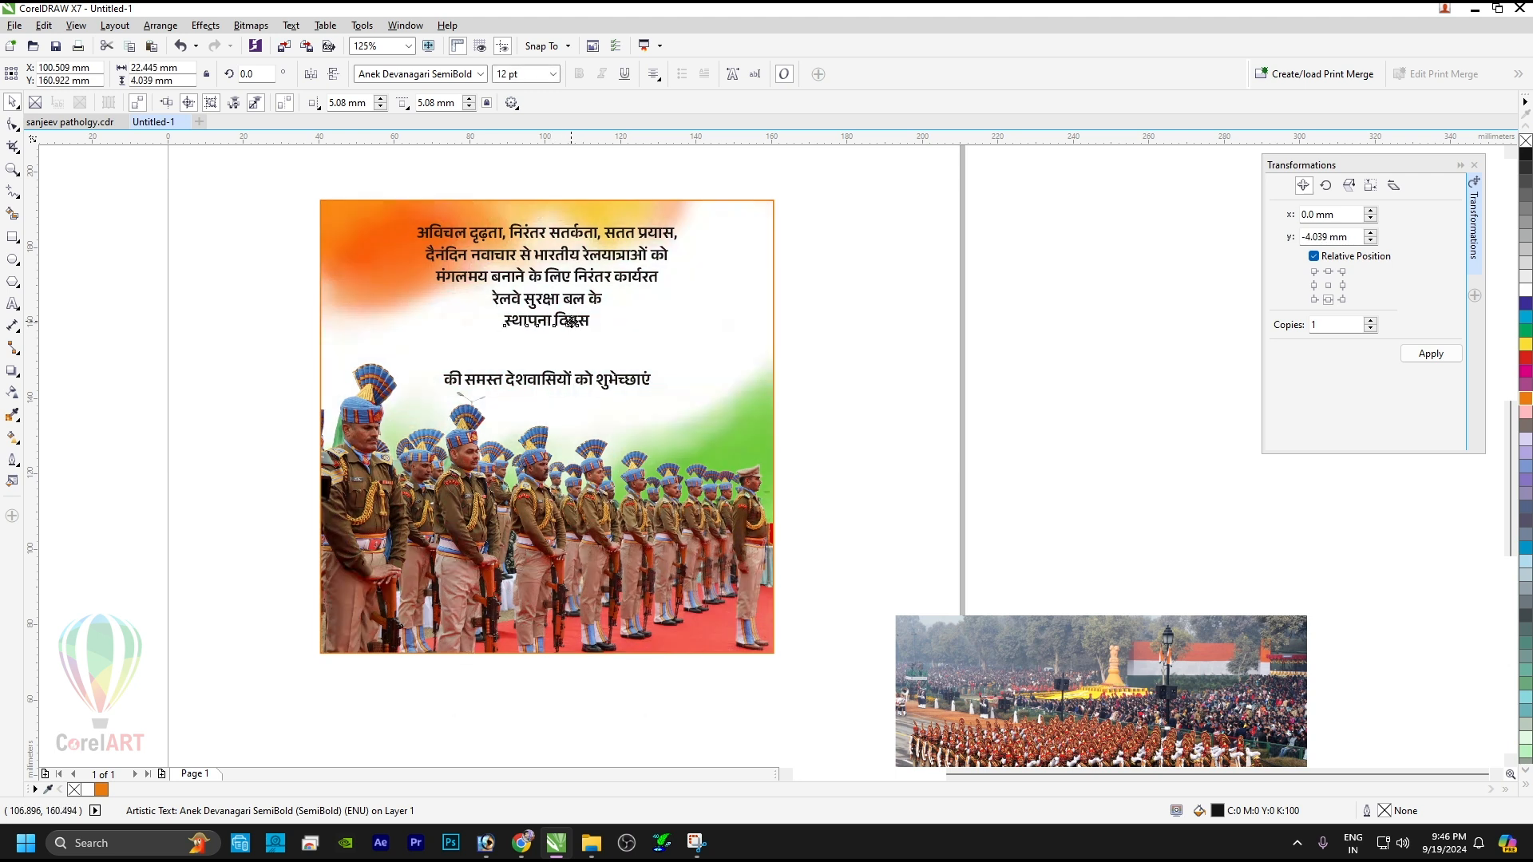
pyautogui.moveTo(571, 322); pyautogui.dragTo(571, 346)
# Cut के from the रेलवे सुरक्षा बल line and enlarge that line and स्थापना दिवस into large titles.
pyautogui.press('F8')
pyautogui.scroll(1, 593, 299)
pyautogui.moveTo(585, 294); pyautogui.dragTo(698, 301)
pyautogui.hotkey('ctrl', 'x')
pyautogui.hotkey('ctrl', 'space')
pyautogui.moveTo(601, 327); pyautogui.dragTo(726, 375)
pyautogui.hotkey('ctrl', 'r')
pyautogui.scroll(-1, 591, 439)
# Combine the three opening lines above the titles into one text object.
pyautogui.click(629, 303)
pyautogui.keyDown('shift'); pyautogui.click(638, 324); pyautogui.keyUp('shift')
pyautogui.keyDown('shift'); pyautogui.click(637, 350); pyautogui.keyUp('shift')
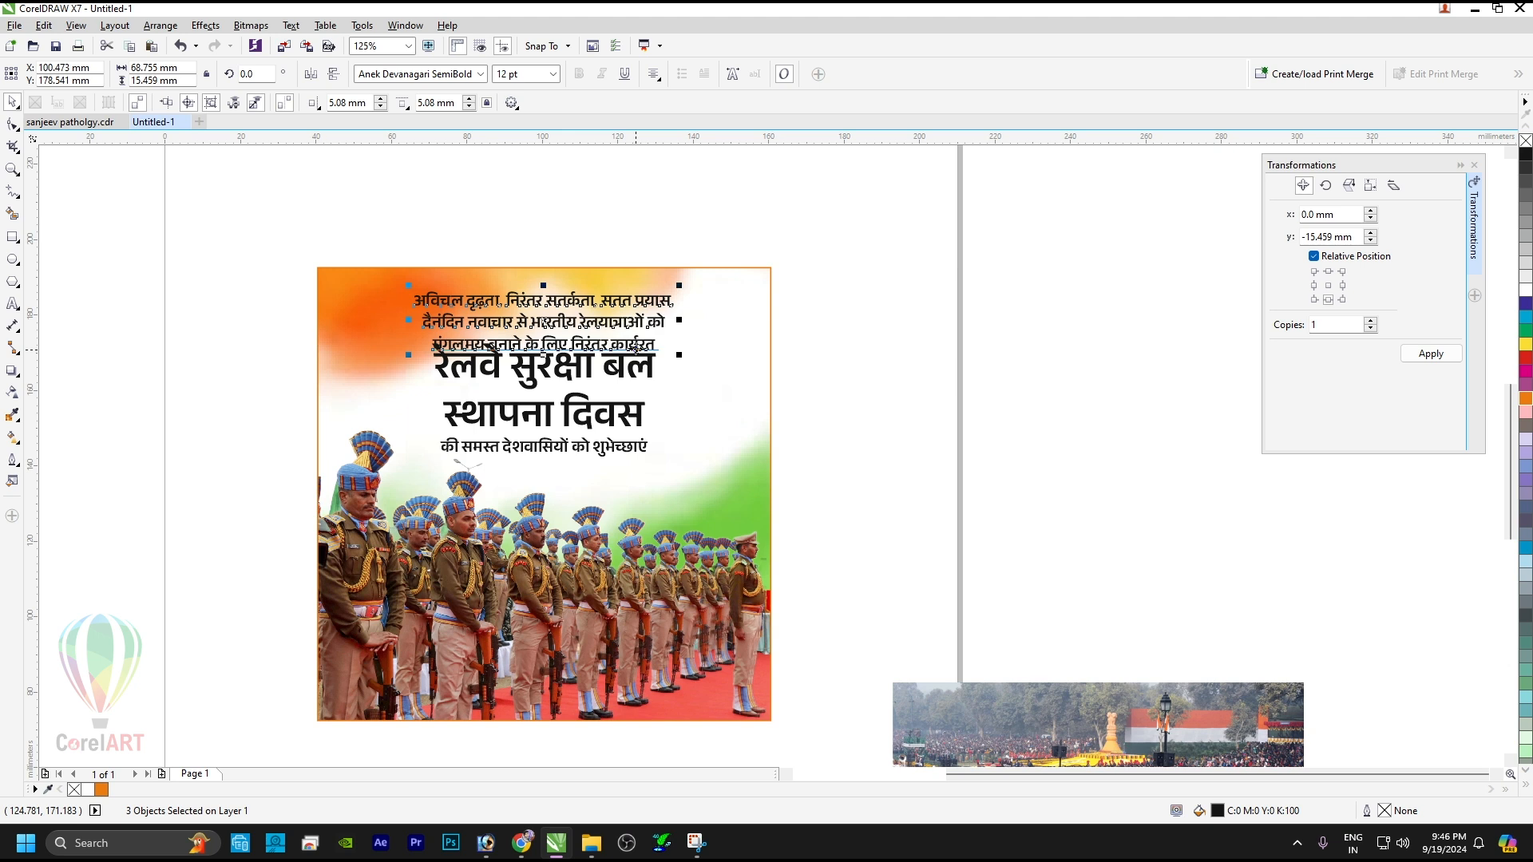
pyautogui.hotkey('ctrl', 'l')
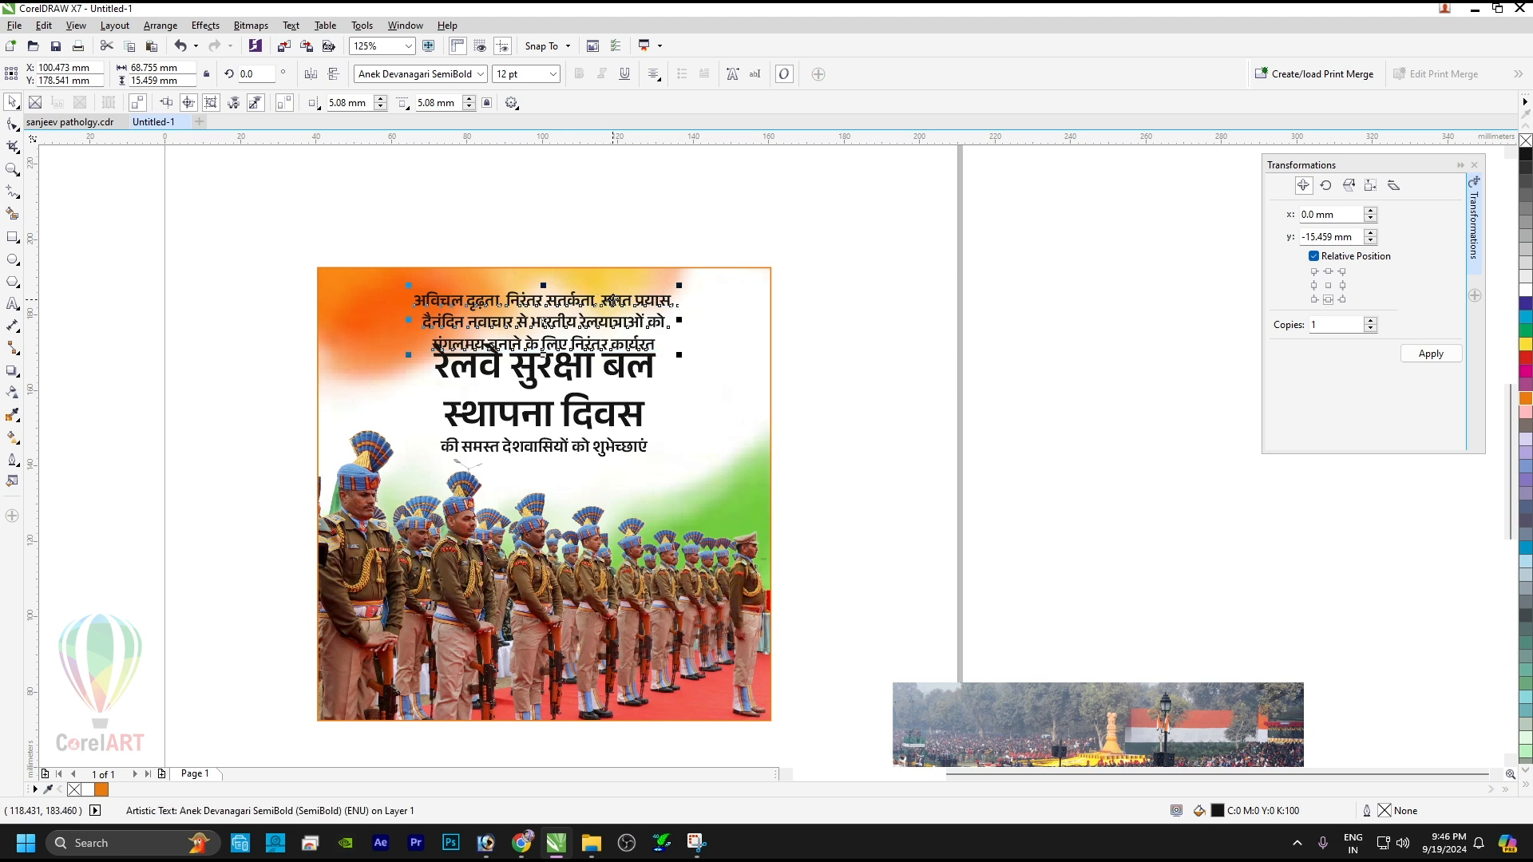
# Break the closing line below the titles so that शुभेच्छाएं sits on a second line.
pyautogui.scroll(1, 595, 366)
pyautogui.click(553, 454)
pyautogui.keyDown('shift'); pyautogui.click(661, 524); pyautogui.keyUp('shift')
pyautogui.press('Escape')
pyautogui.click(586, 523)
pyautogui.press('F8')
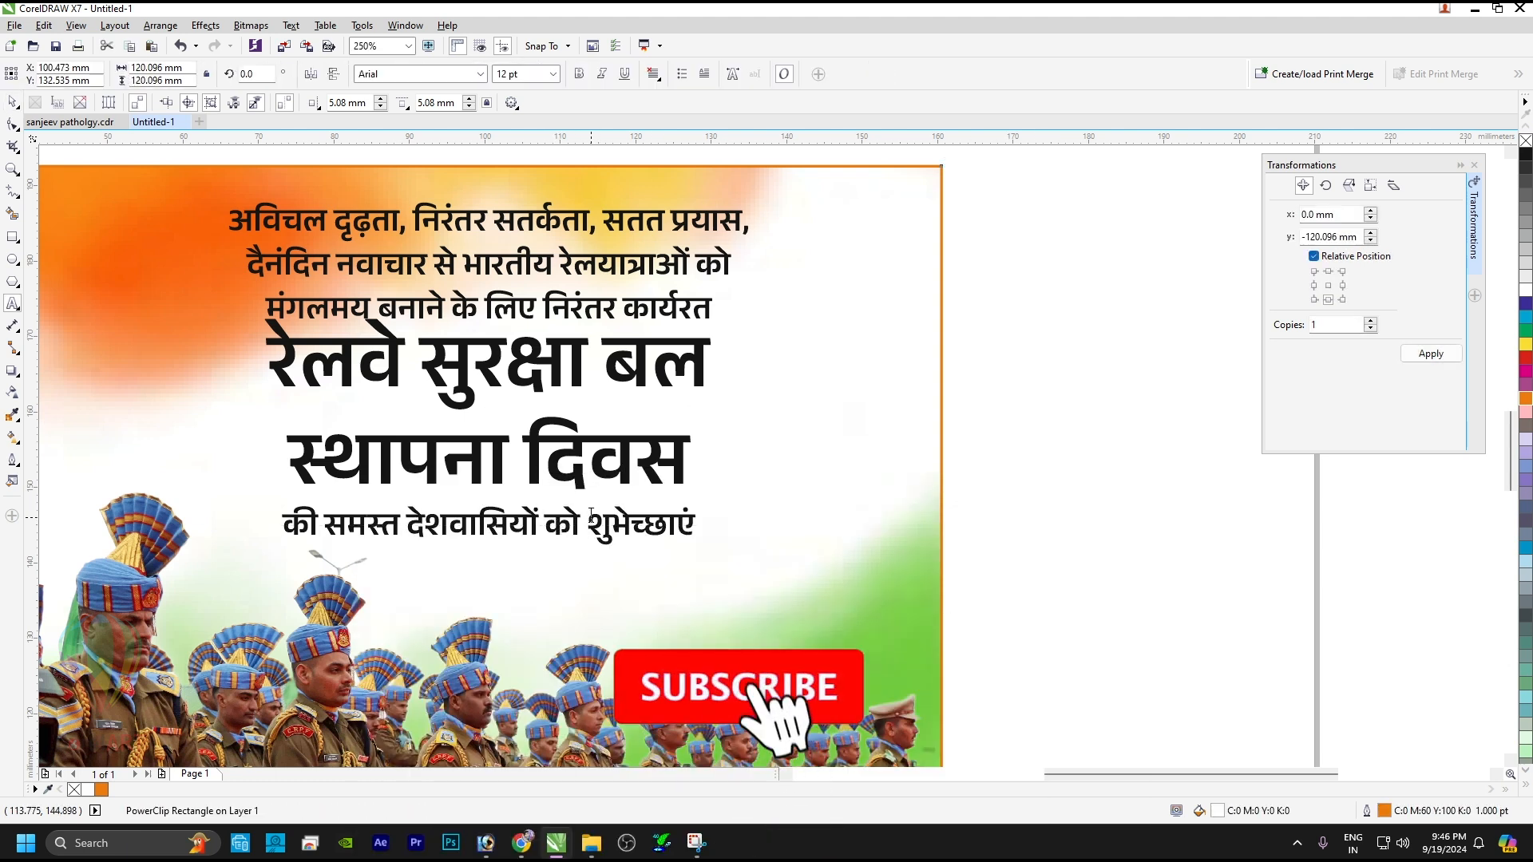
pyautogui.click(591, 515)
pyautogui.press('Return')
pyautogui.hotkey('ctrl', 'space')
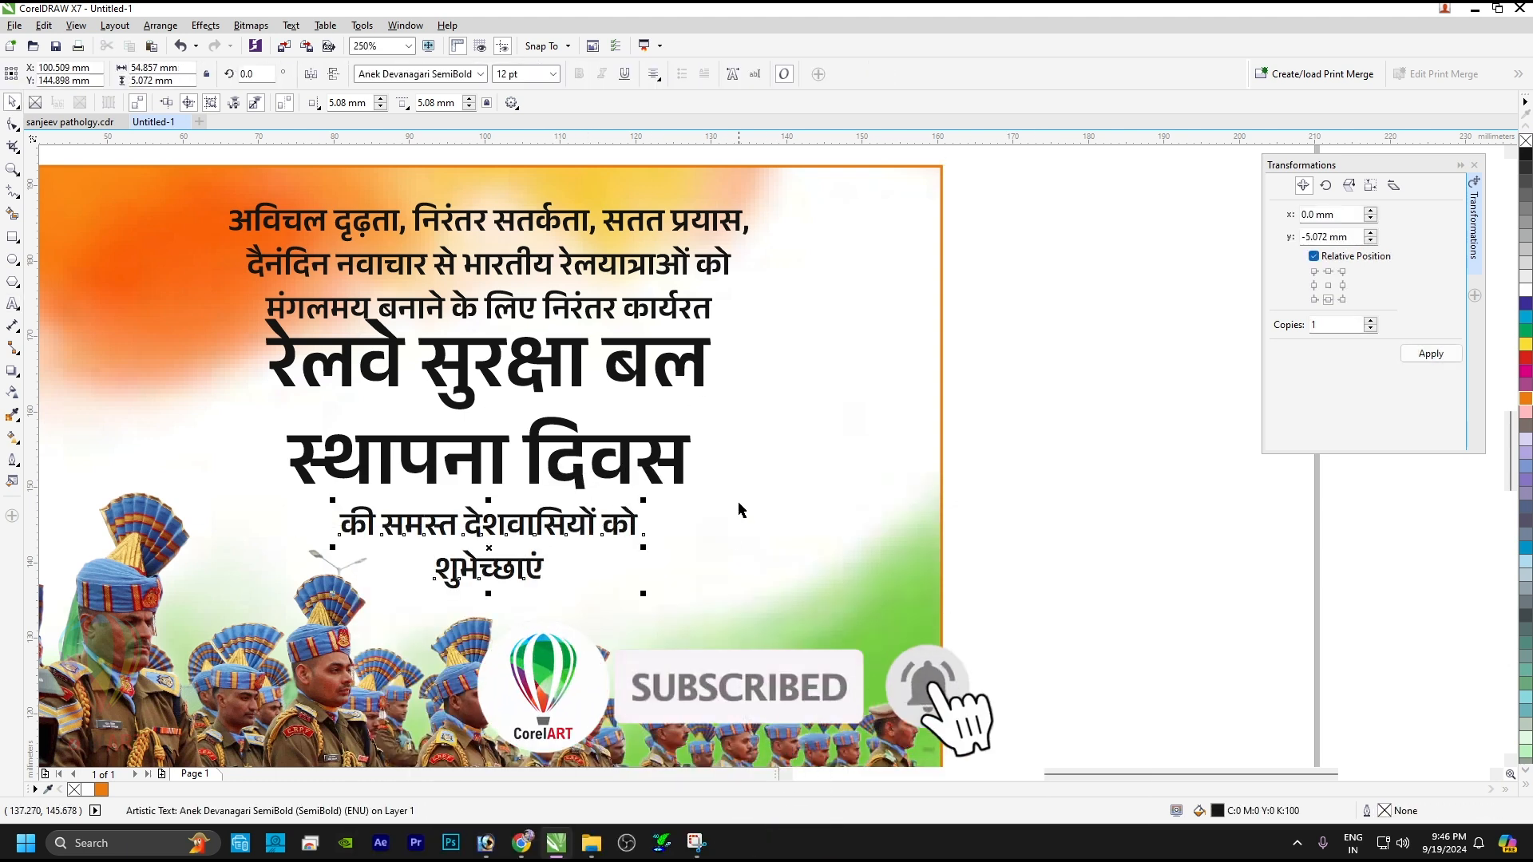
# Scale down all the greeting text slightly and centre it horizontally on the poster frame.
pyautogui.scroll(-1, 711, 352)
pyautogui.moveTo(770, 227); pyautogui.dragTo(394, 505)
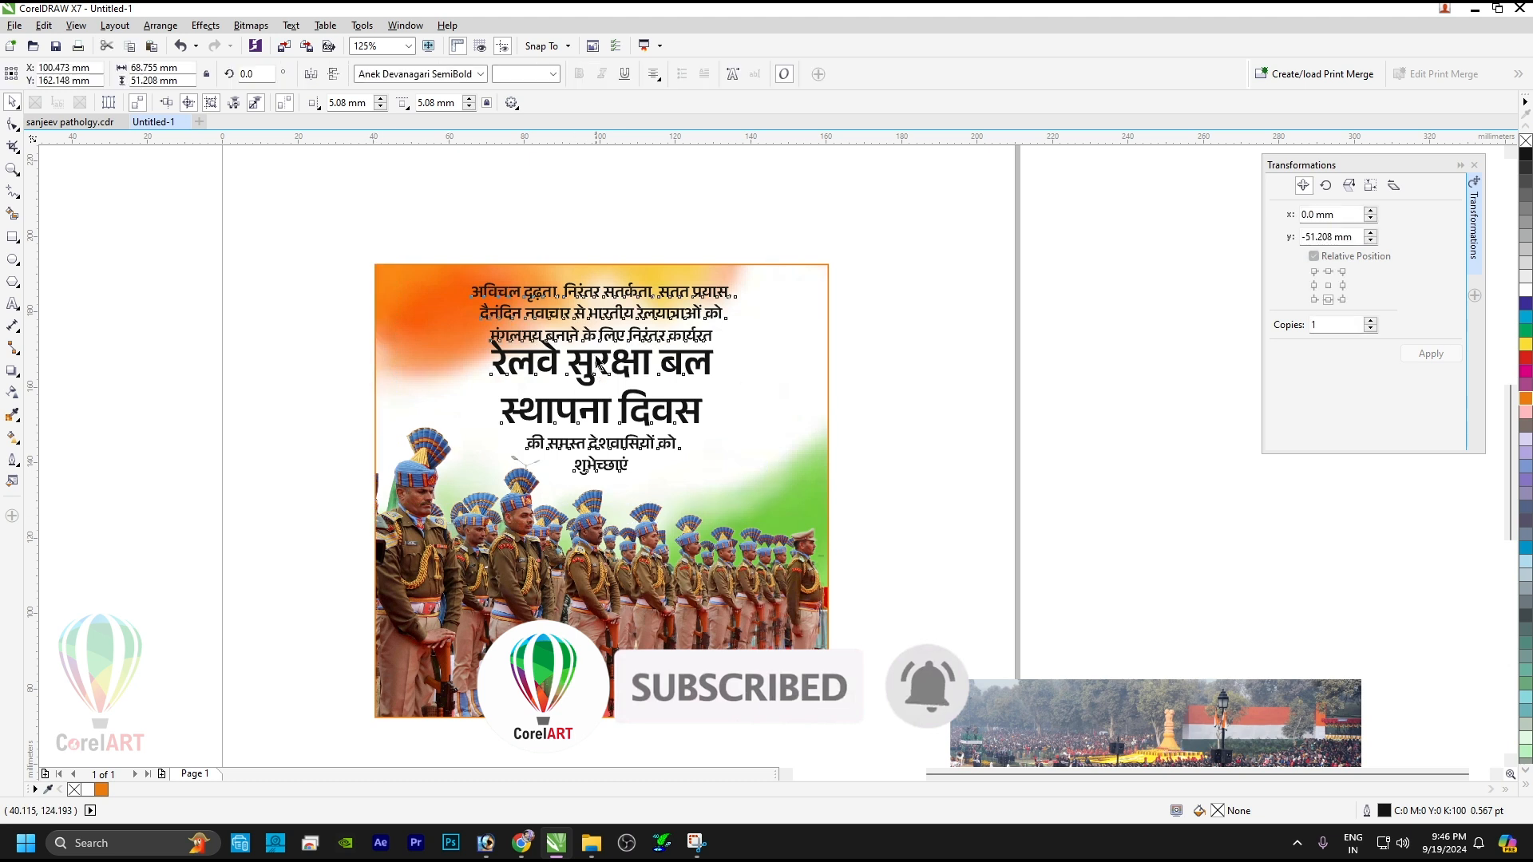
pyautogui.moveTo(738, 278); pyautogui.dragTo(721, 293)
pyautogui.keyDown('shift'); pyautogui.click(753, 295); pyautogui.keyUp('shift')
pyautogui.press('Escape')
pyautogui.click(762, 324)
pyautogui.hotkey('shift', 'F2')
# Nudge the three-line opening text slightly up, away from the रेलवे सुरक्षा बल title.
pyautogui.click(320, 216)
pyautogui.click(722, 245)
pyautogui.moveTo(723, 244); pyautogui.dragTo(723, 234)
pyautogui.click(435, 312)
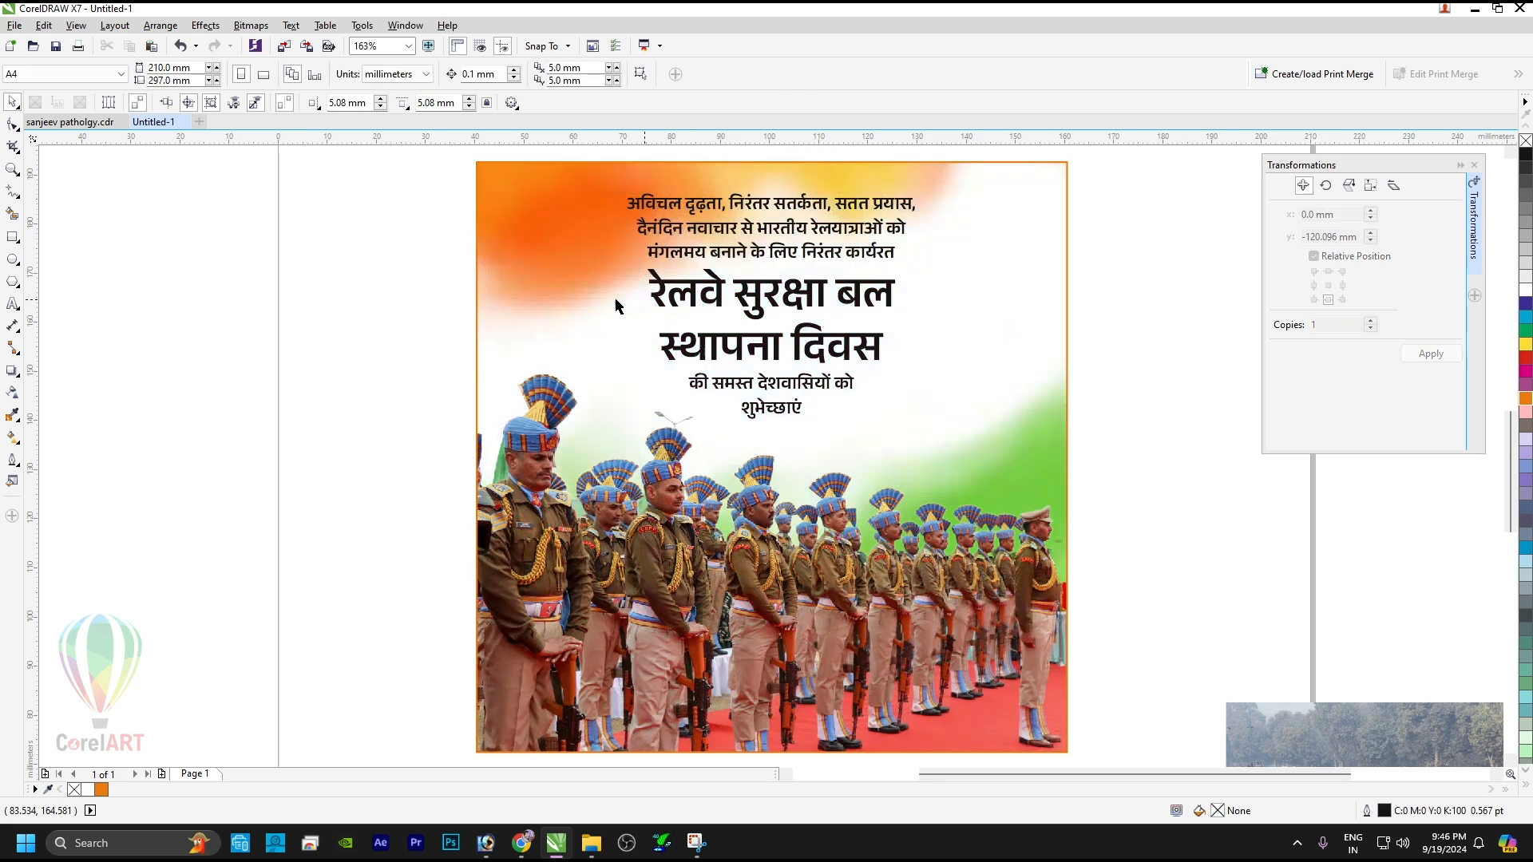
# Add के as a separate text object and place it between the two title lines.
pyautogui.click(384, 309)
pyautogui.write('के')
pyautogui.moveTo(396, 299); pyautogui.dragTo(783, 324)
# Move the closing lines and स्थापना दिवस down to make room for के, and centre the title text on the poster.
pyautogui.click(773, 356)
pyautogui.click(782, 410)
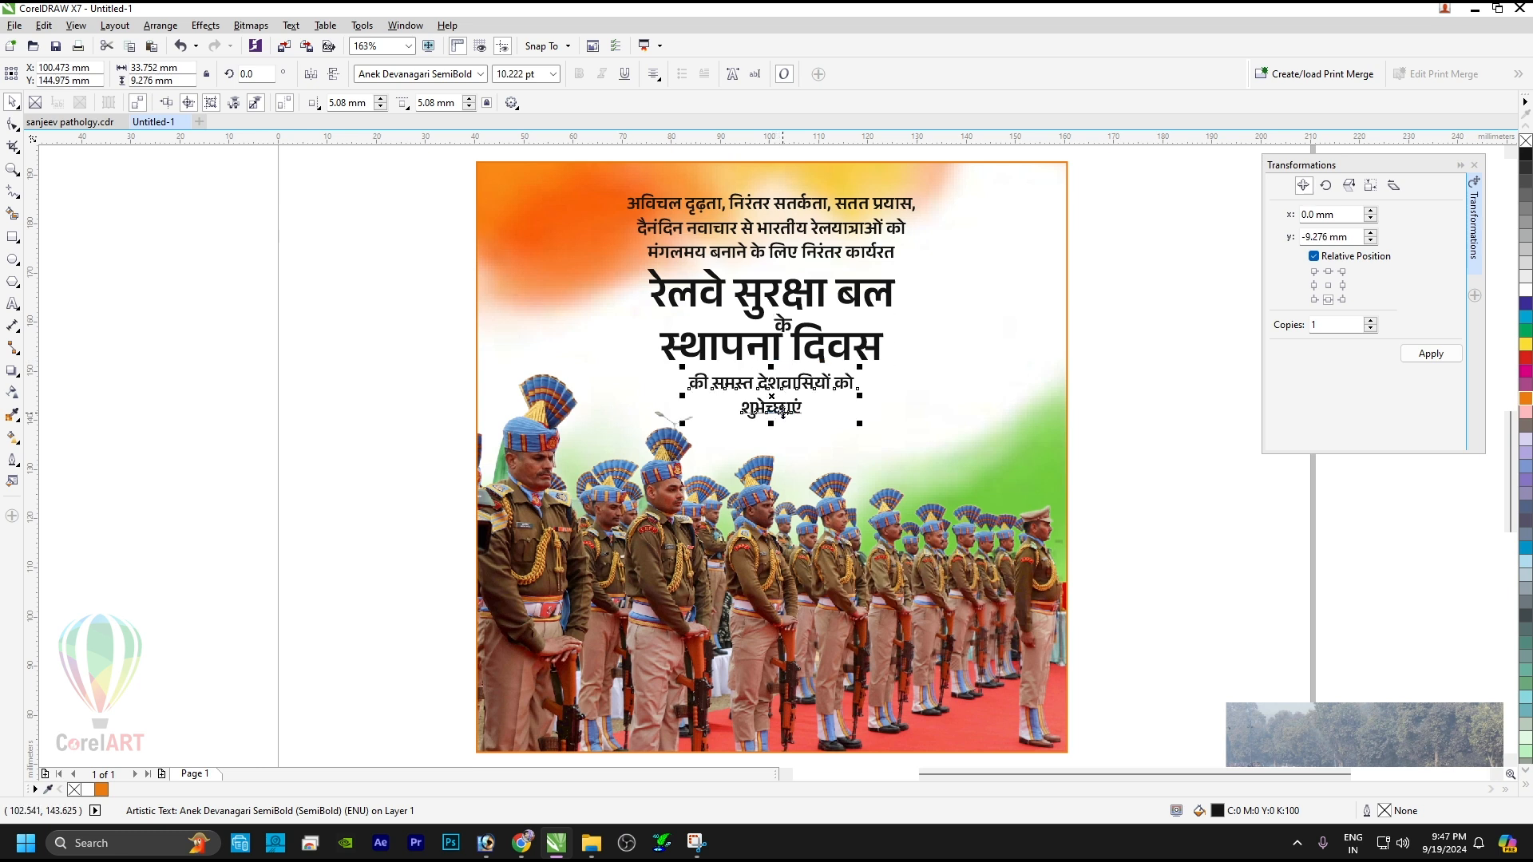
pyautogui.moveTo(785, 409); pyautogui.dragTo(785, 425)
pyautogui.moveTo(767, 343); pyautogui.dragTo(767, 366)
pyautogui.keyDown('shift'); pyautogui.click(789, 305); pyautogui.keyUp('shift')
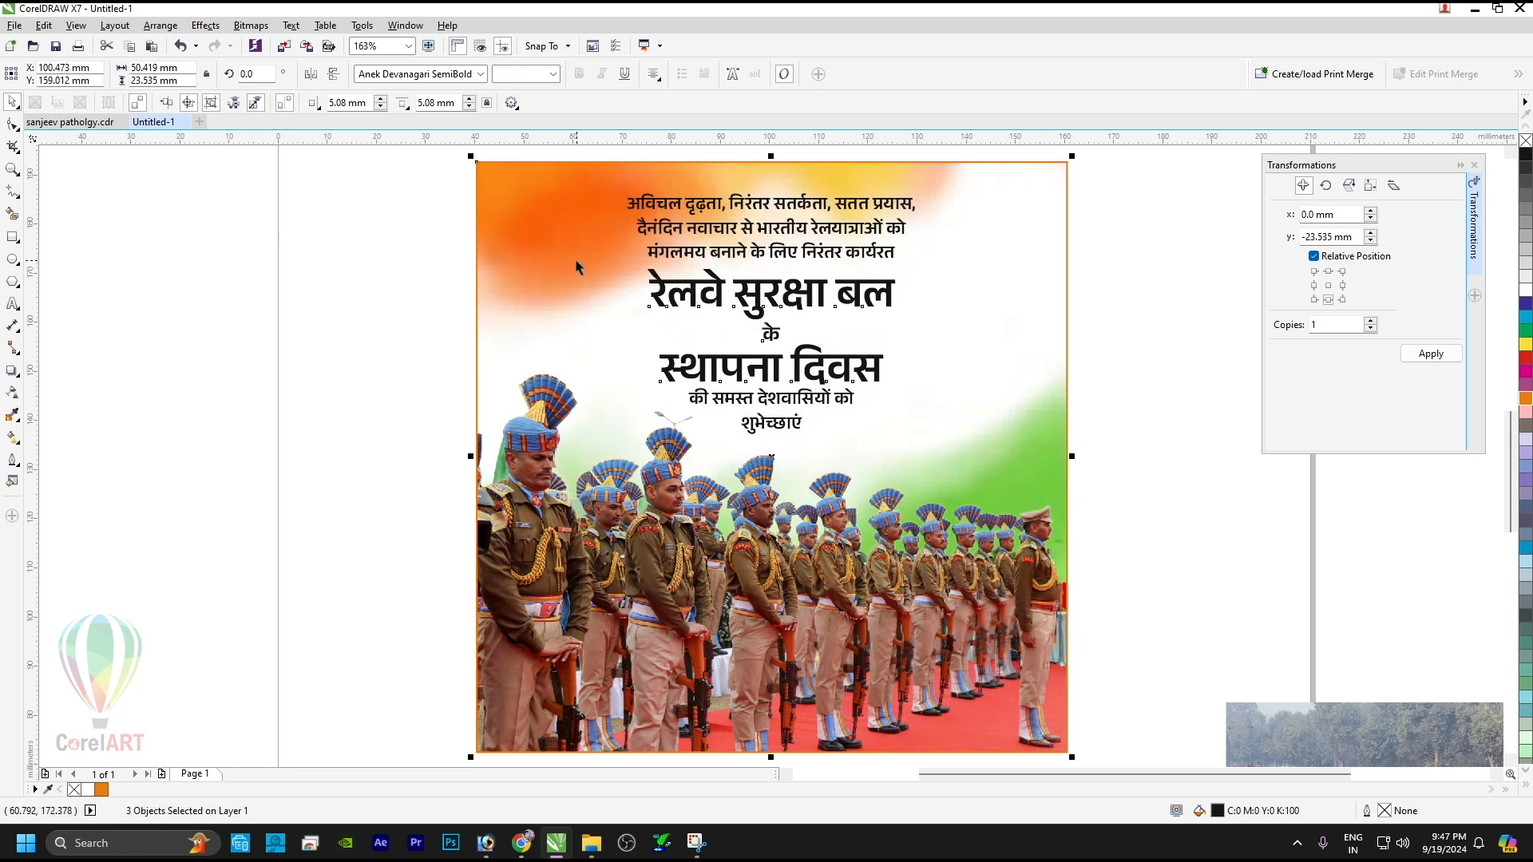
# Set the font of both titles, रेलवे सुरक्षा बल and स्थापना दिवस, to Anek Devanagari ExtraBold.
pyautogui.click(726, 294)
pyautogui.keyDown('shift'); pyautogui.click(739, 368); pyautogui.keyUp('shift')
pyautogui.click(477, 76)
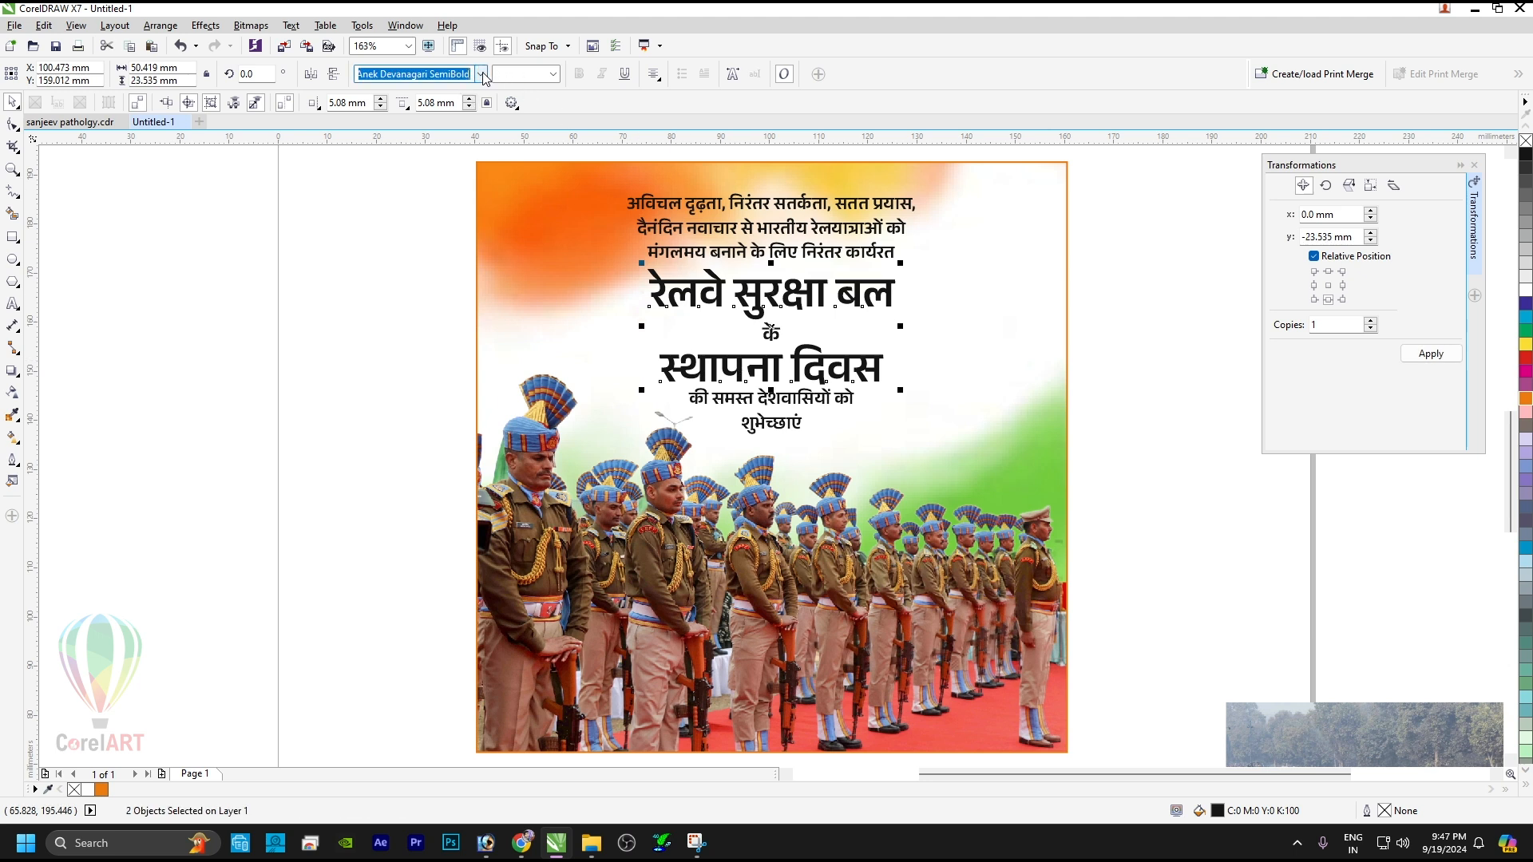
pyautogui.click(483, 74)
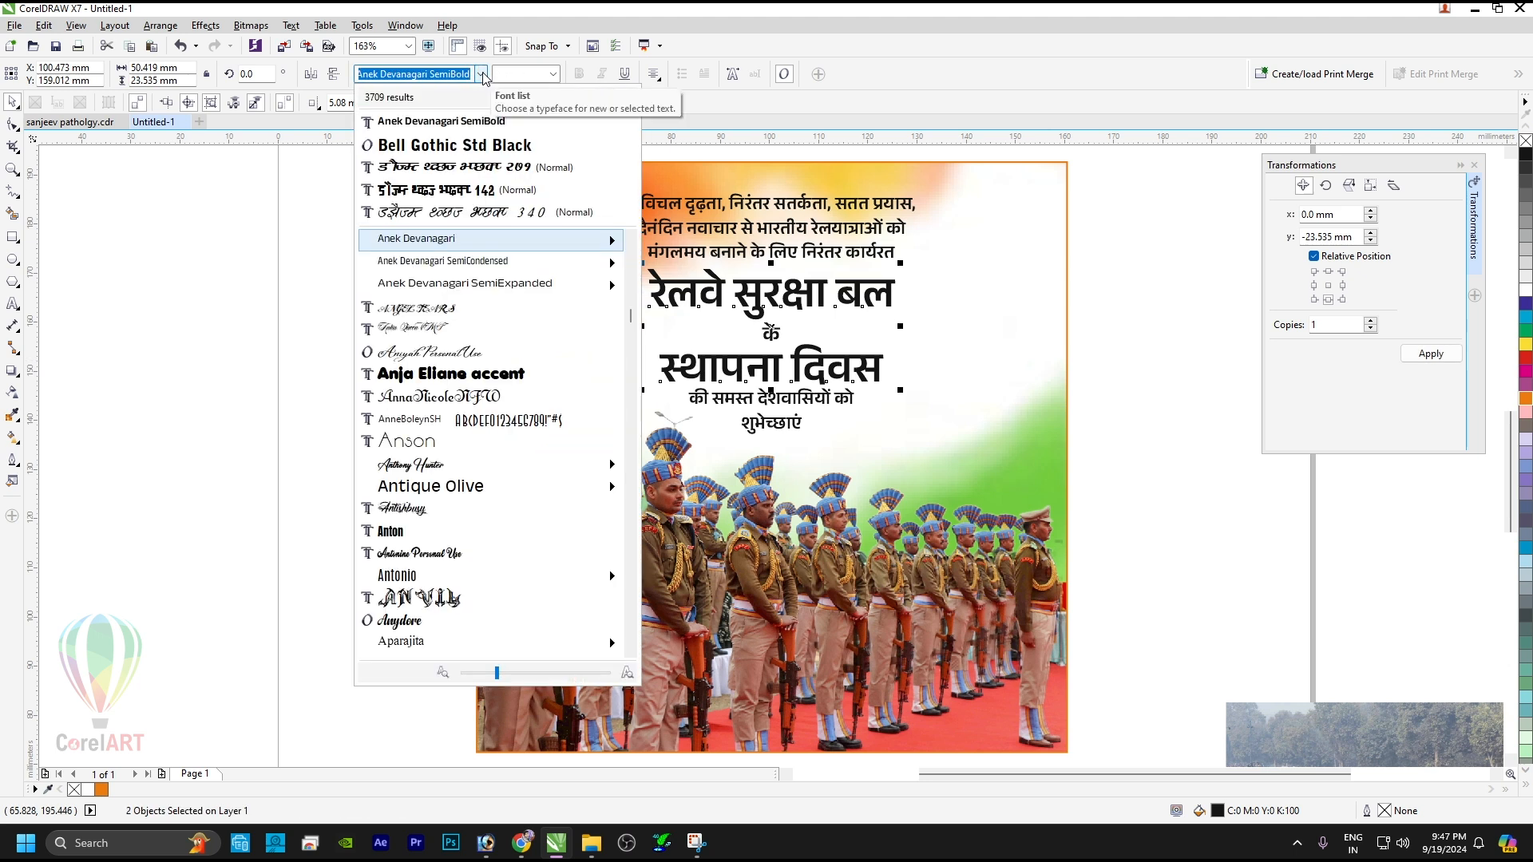
pyautogui.moveTo(616, 244)
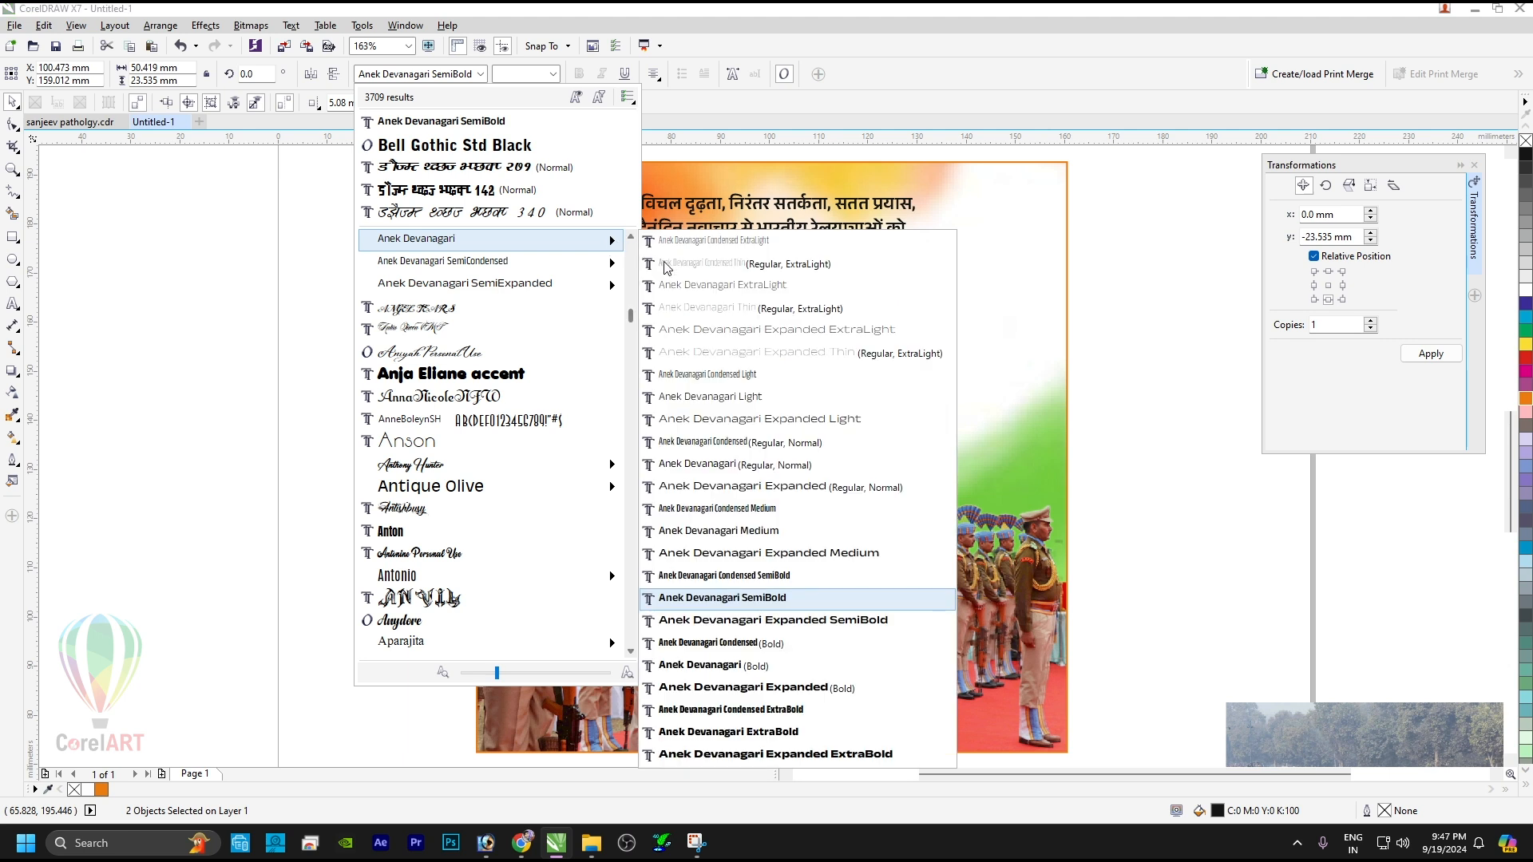
pyautogui.click(801, 733)
pyautogui.press('Escape')
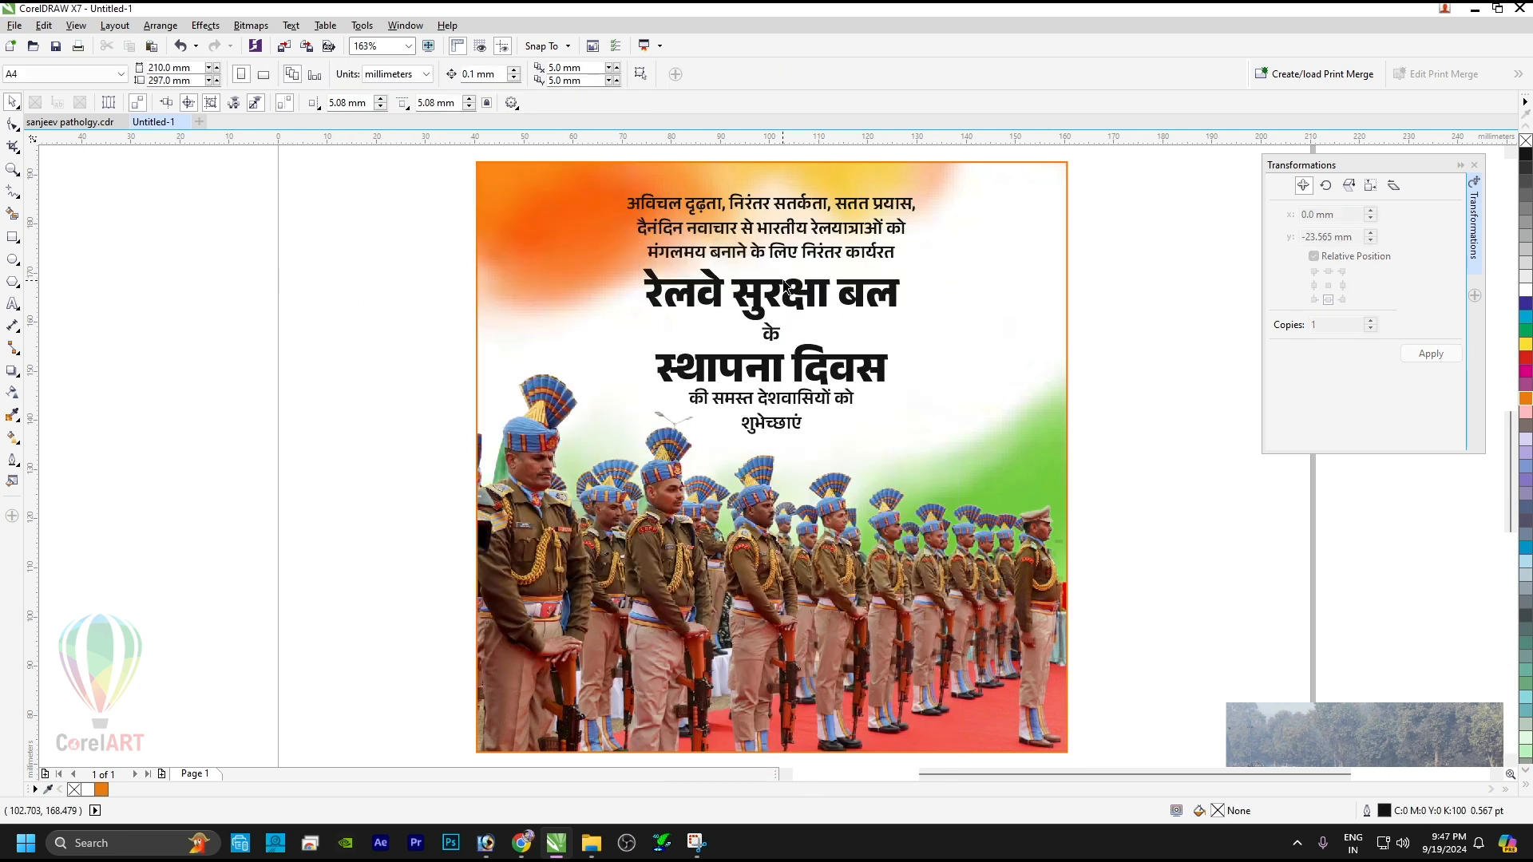
# Enlarge the रेलवे सुरक्षा बल title from its centre to about 69 mm wide.
pyautogui.click(883, 292)
pyautogui.moveTo(907, 327); pyautogui.dragTo(945, 349)
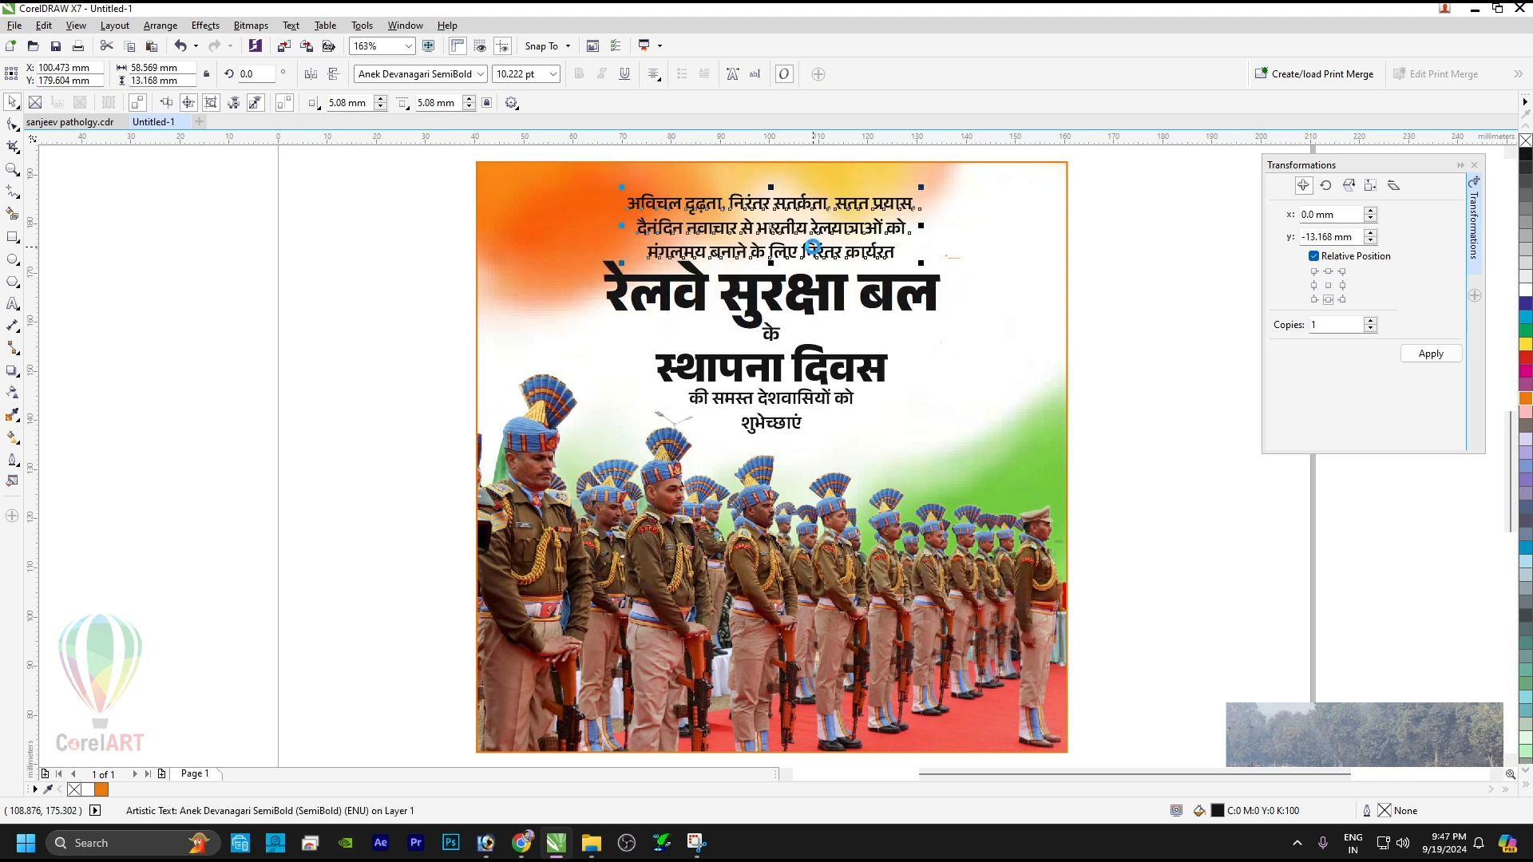
pyautogui.click(803, 297)
pyautogui.click(781, 311)
# Shift के slightly to the right and up in the gap between the two title lines.
pyautogui.scroll(2, 781, 278)
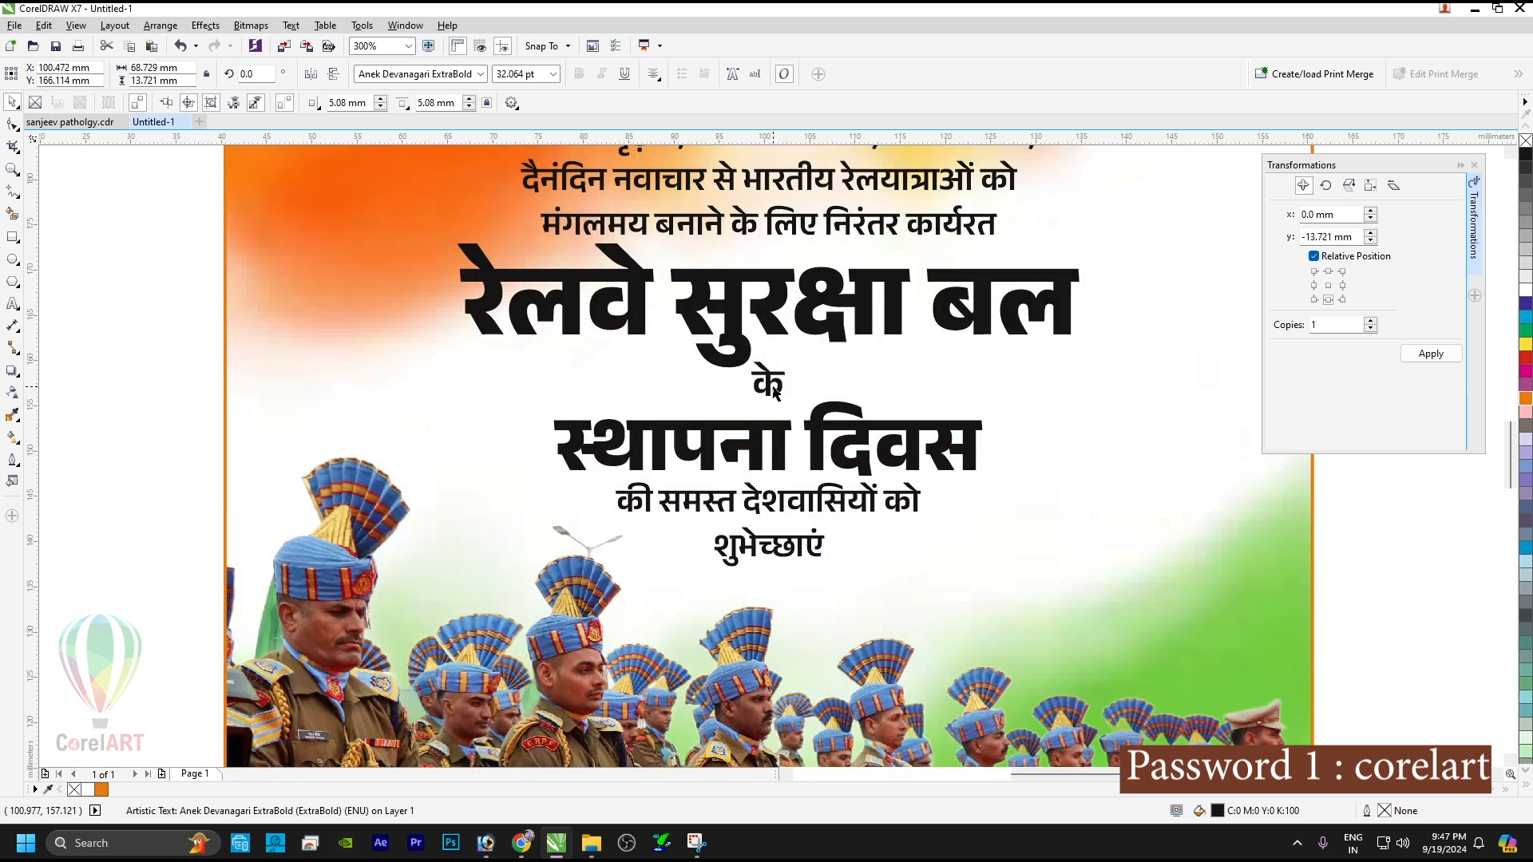
pyautogui.click(776, 380)
pyautogui.scroll(2, 776, 380)
pyautogui.moveTo(776, 379); pyautogui.dragTo(551, 370)
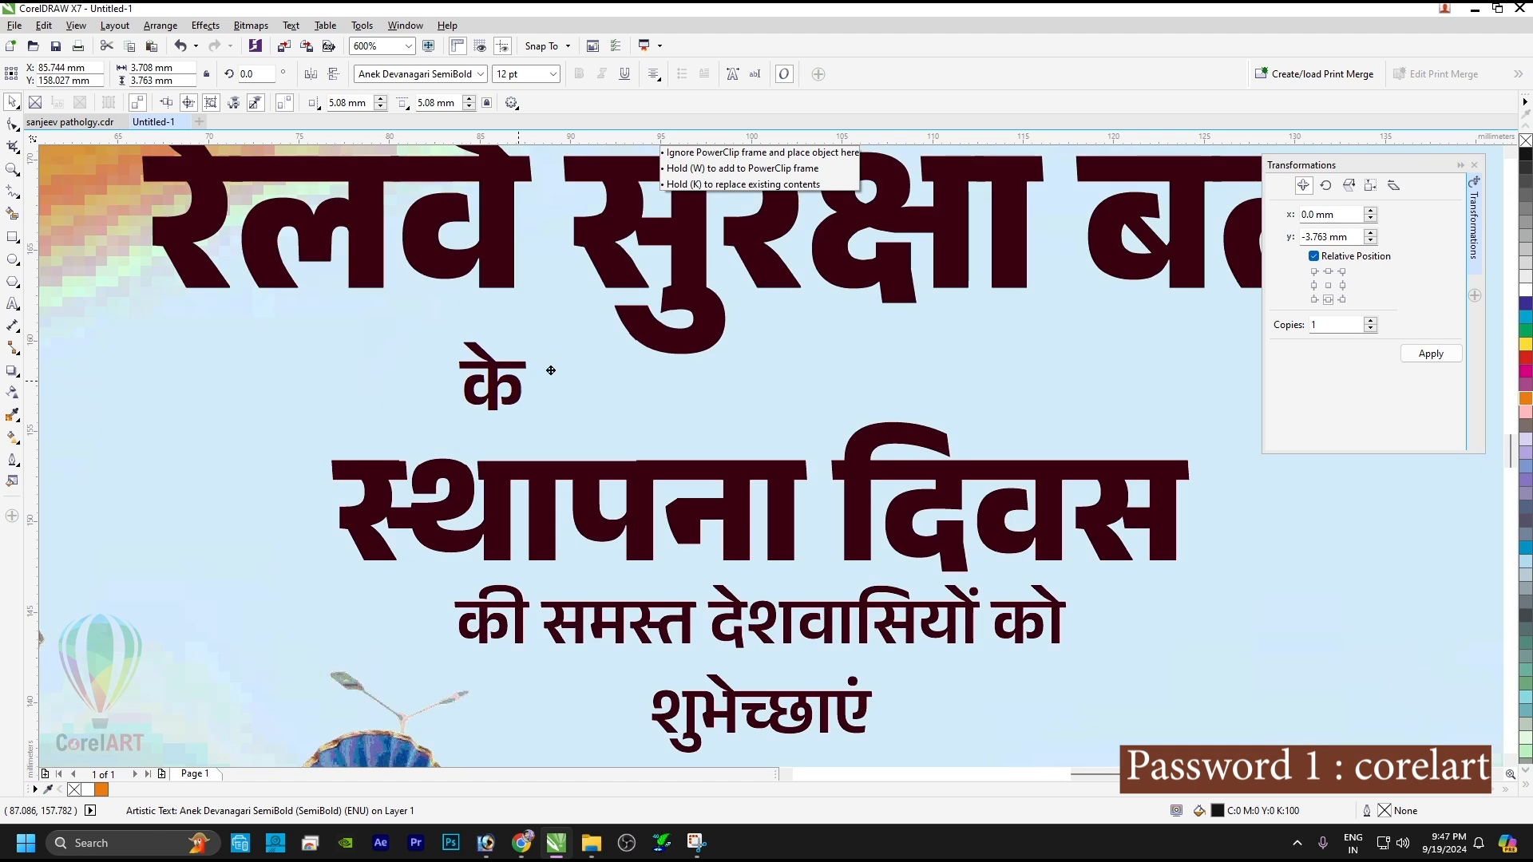
pyautogui.press('Escape')
pyautogui.moveTo(771, 368); pyautogui.dragTo(819, 361)
# Draw a circle about 6 mm in diameter around के, fill it orange and remove its outline.
pyautogui.click(12, 259)
pyautogui.moveTo(751, 317); pyautogui.dragTo(860, 414)
pyautogui.press('space')
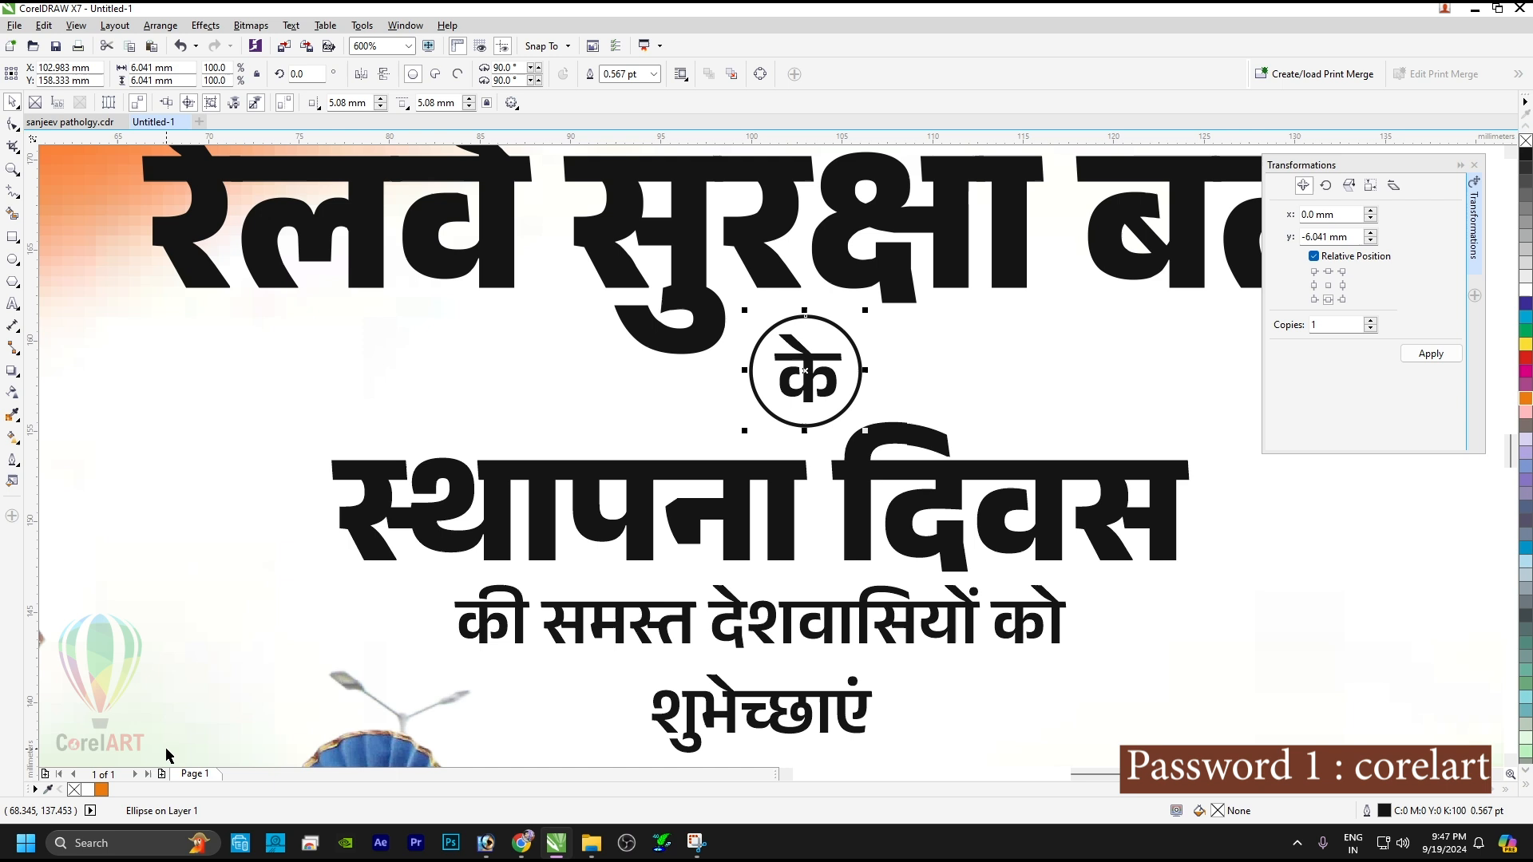
pyautogui.click(100, 789)
pyautogui.rightClick(74, 789)
# Bring के in front of the orange circle in white and group it with the circle.
pyautogui.press('F8')
pyautogui.click(813, 372)
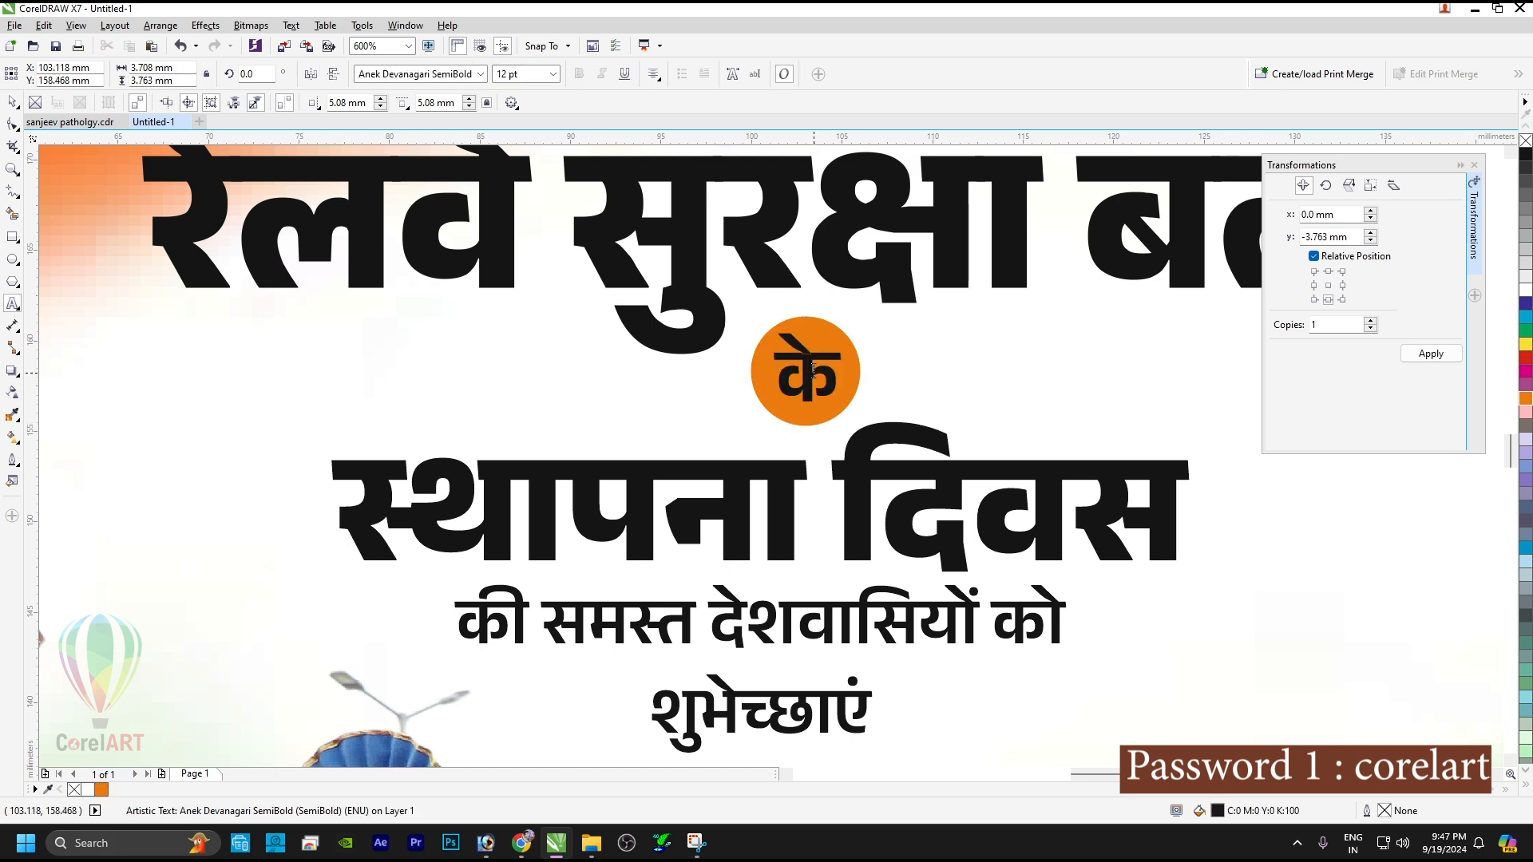
pyautogui.hotkey('shift', 'pageup')
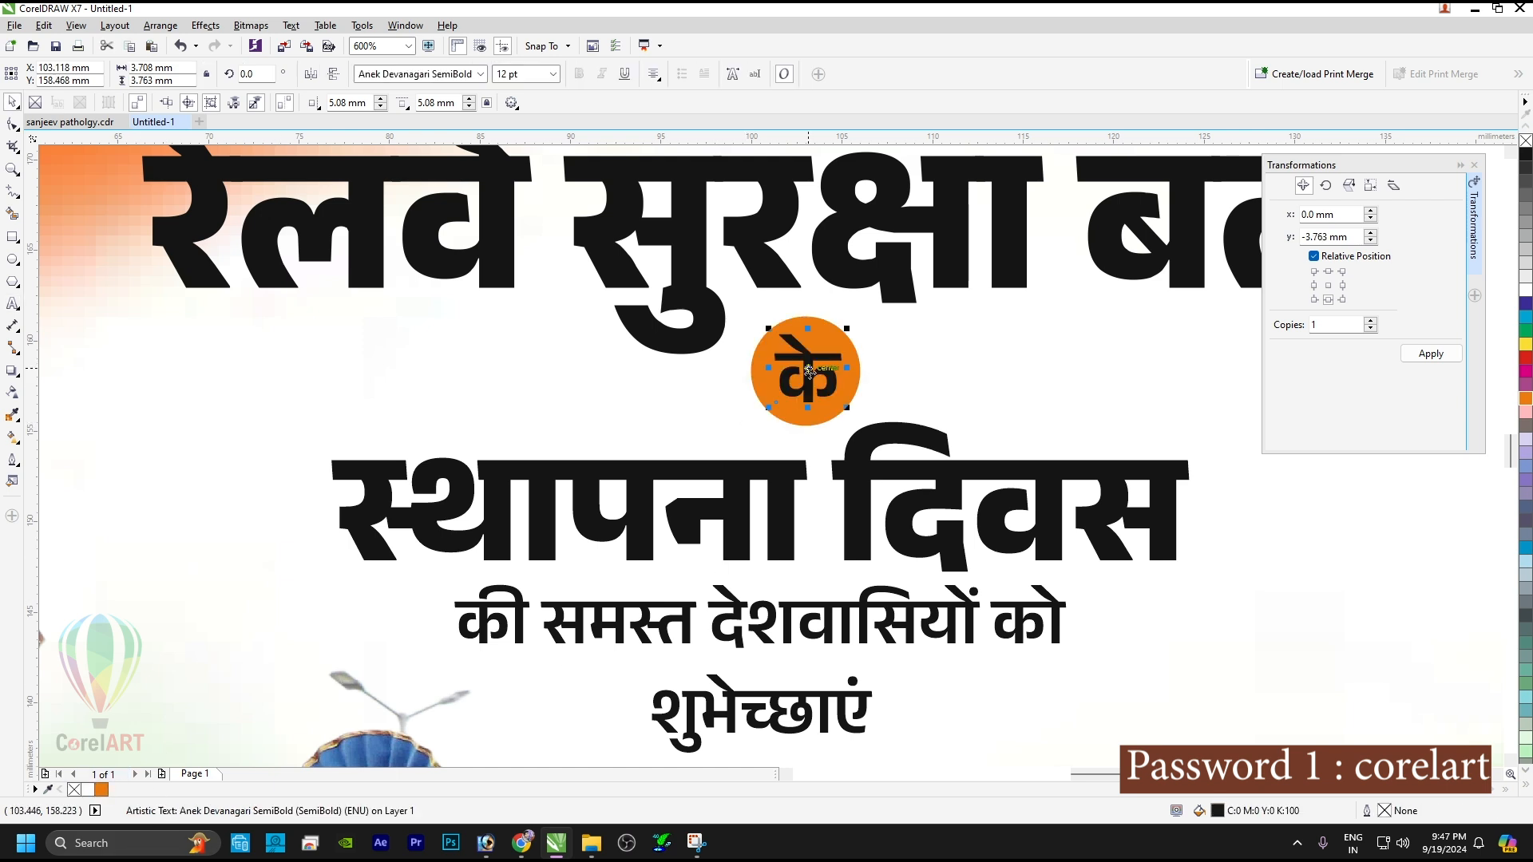
pyautogui.click(87, 789)
pyautogui.keyDown('shift'); pyautogui.click(816, 344); pyautogui.keyUp('shift')
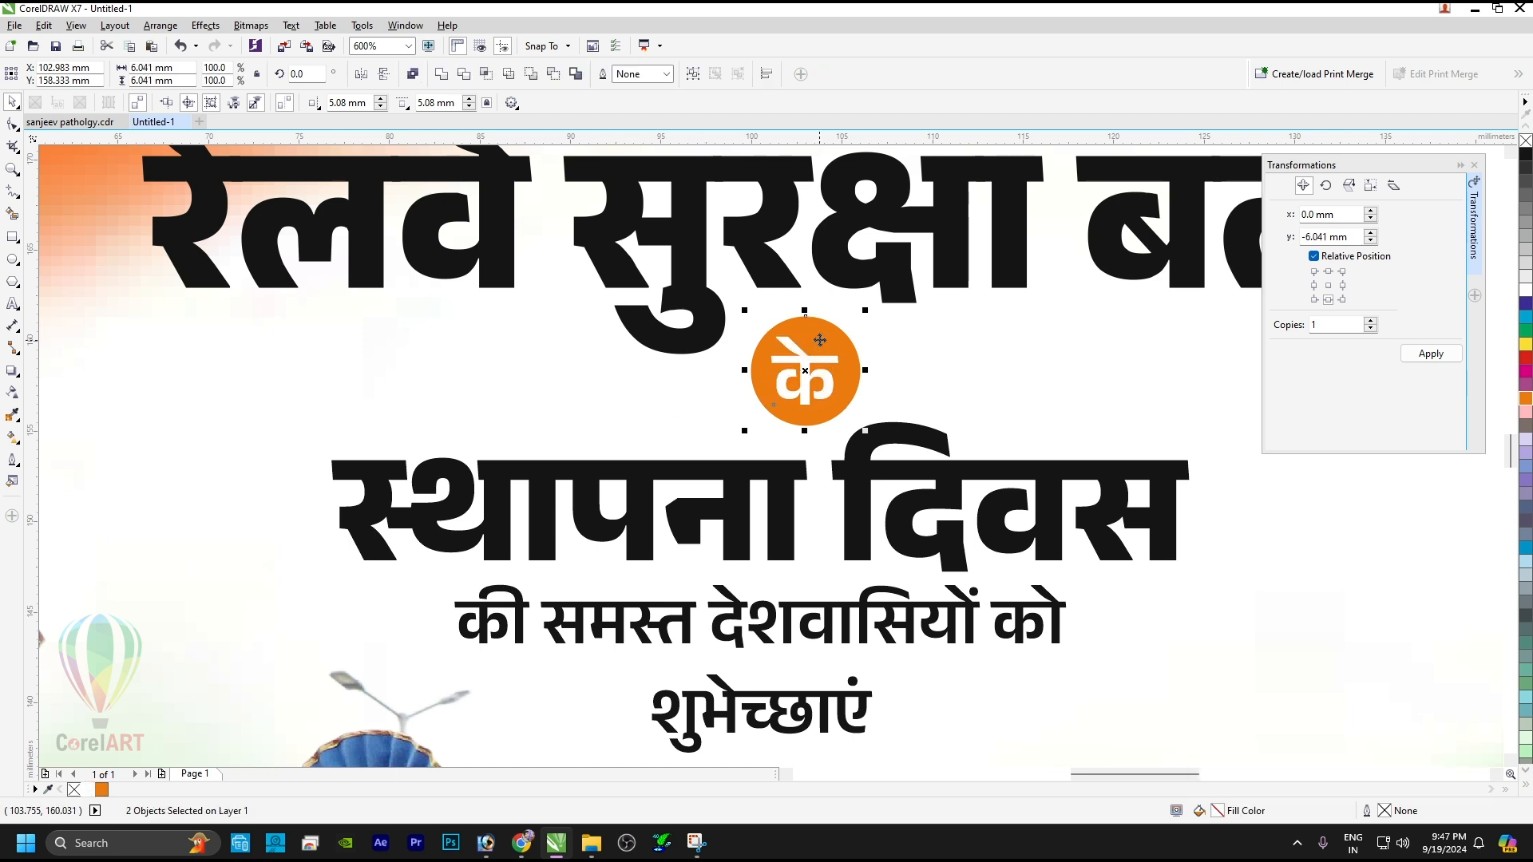
pyautogui.hotkey('ctrl', 'g')
# Apply a vertical gradient fill to the रेलवे सुरक्षा बल title, running from orange at the top to black below.
pyautogui.scroll(-4, 607, 356)
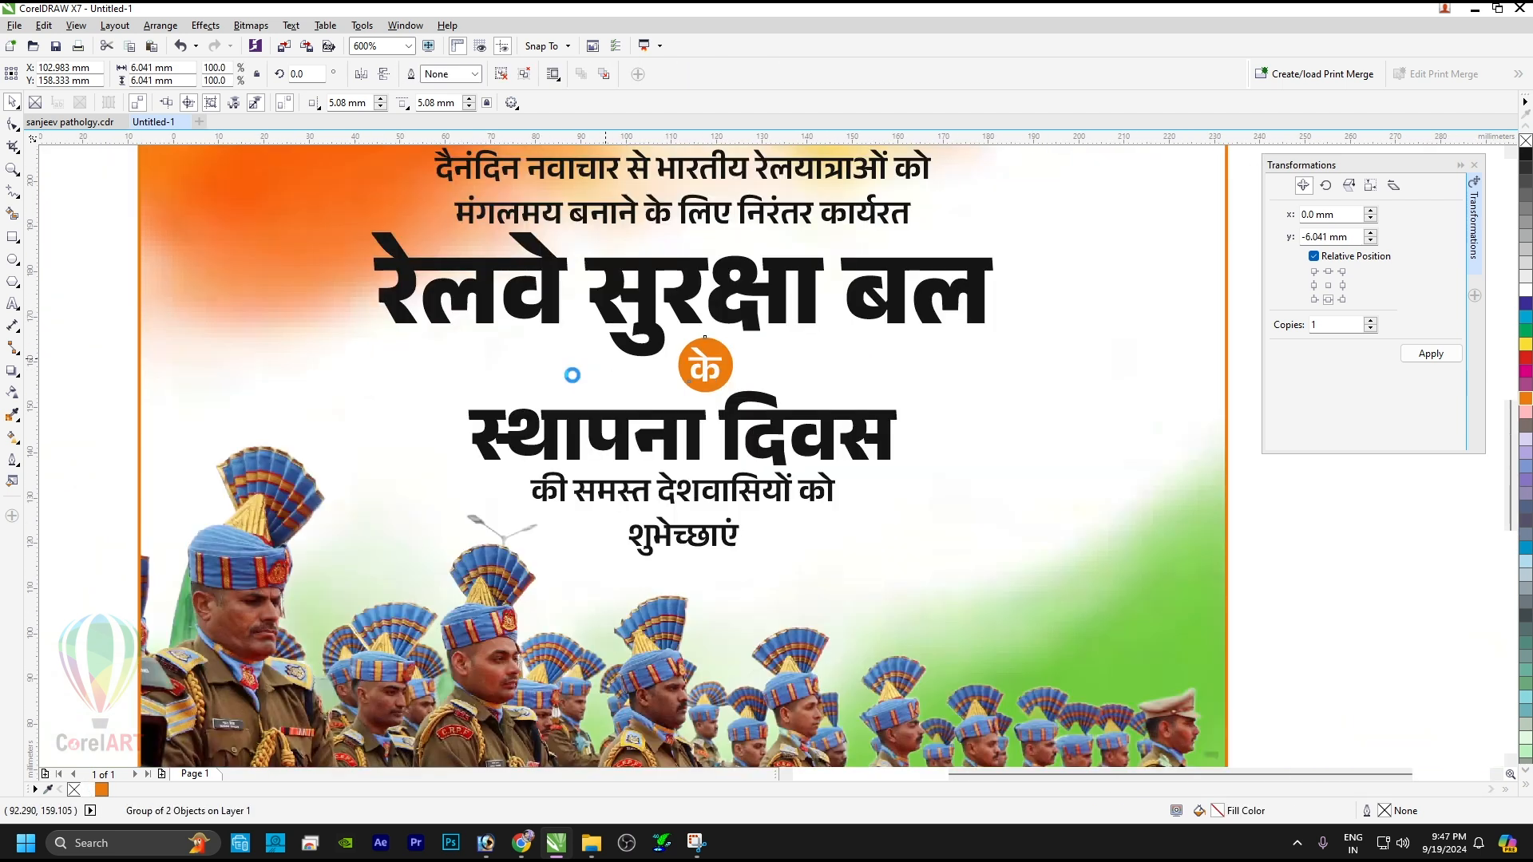
pyautogui.click(708, 330)
pyautogui.press('g')
pyautogui.scroll(2, 683, 331)
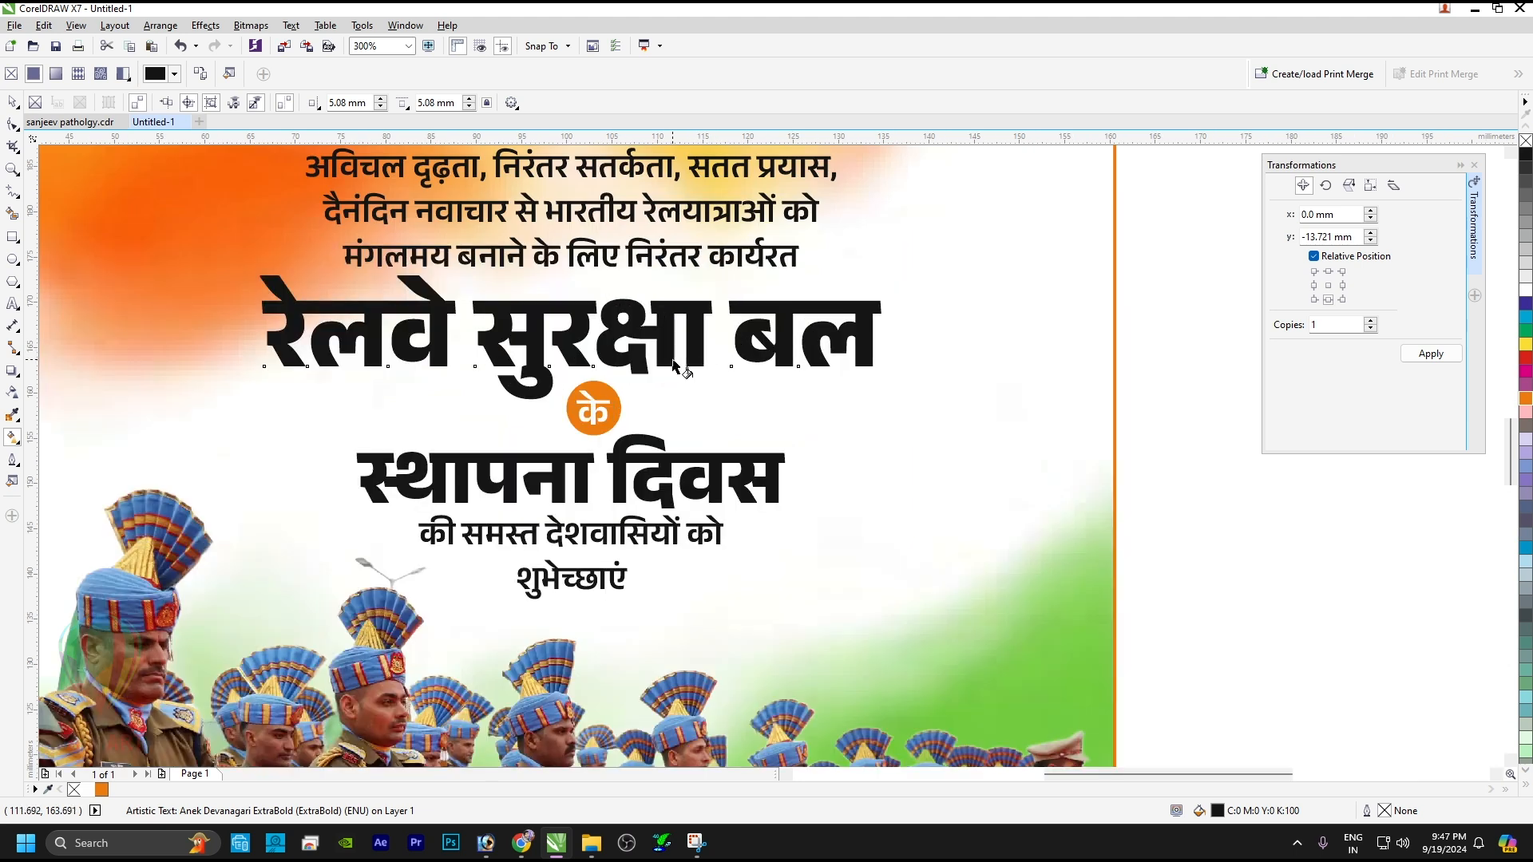
pyautogui.moveTo(664, 358); pyautogui.dragTo(663, 315)
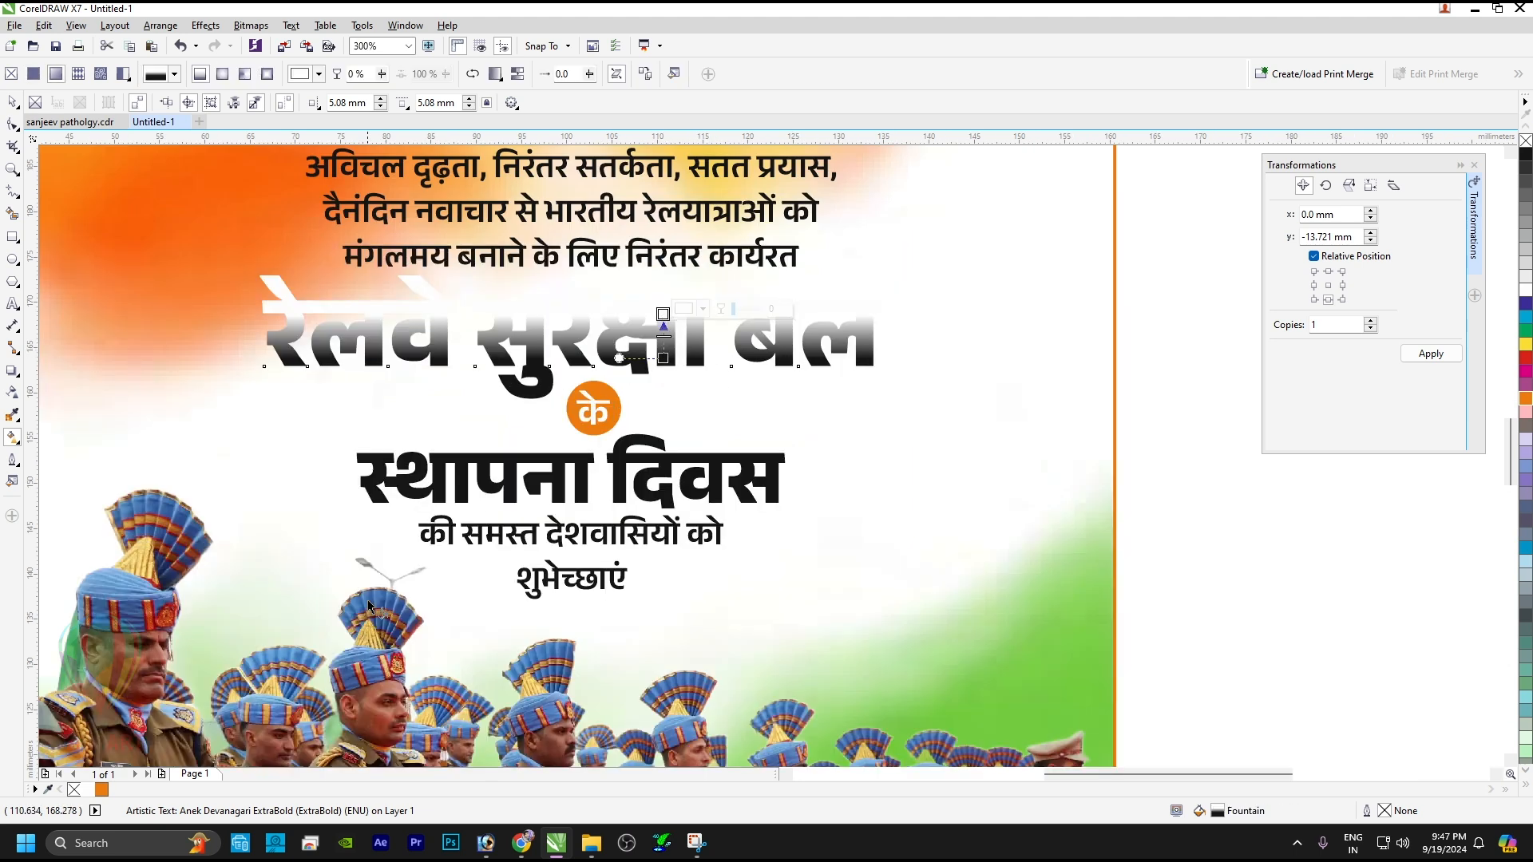
pyautogui.click(104, 793)
# Repeat the orange-to-black gradient fill on the स्थापना दिवस title.
pyautogui.press('space')
pyautogui.click(647, 457)
pyautogui.hotkey('ctrl', 'r')
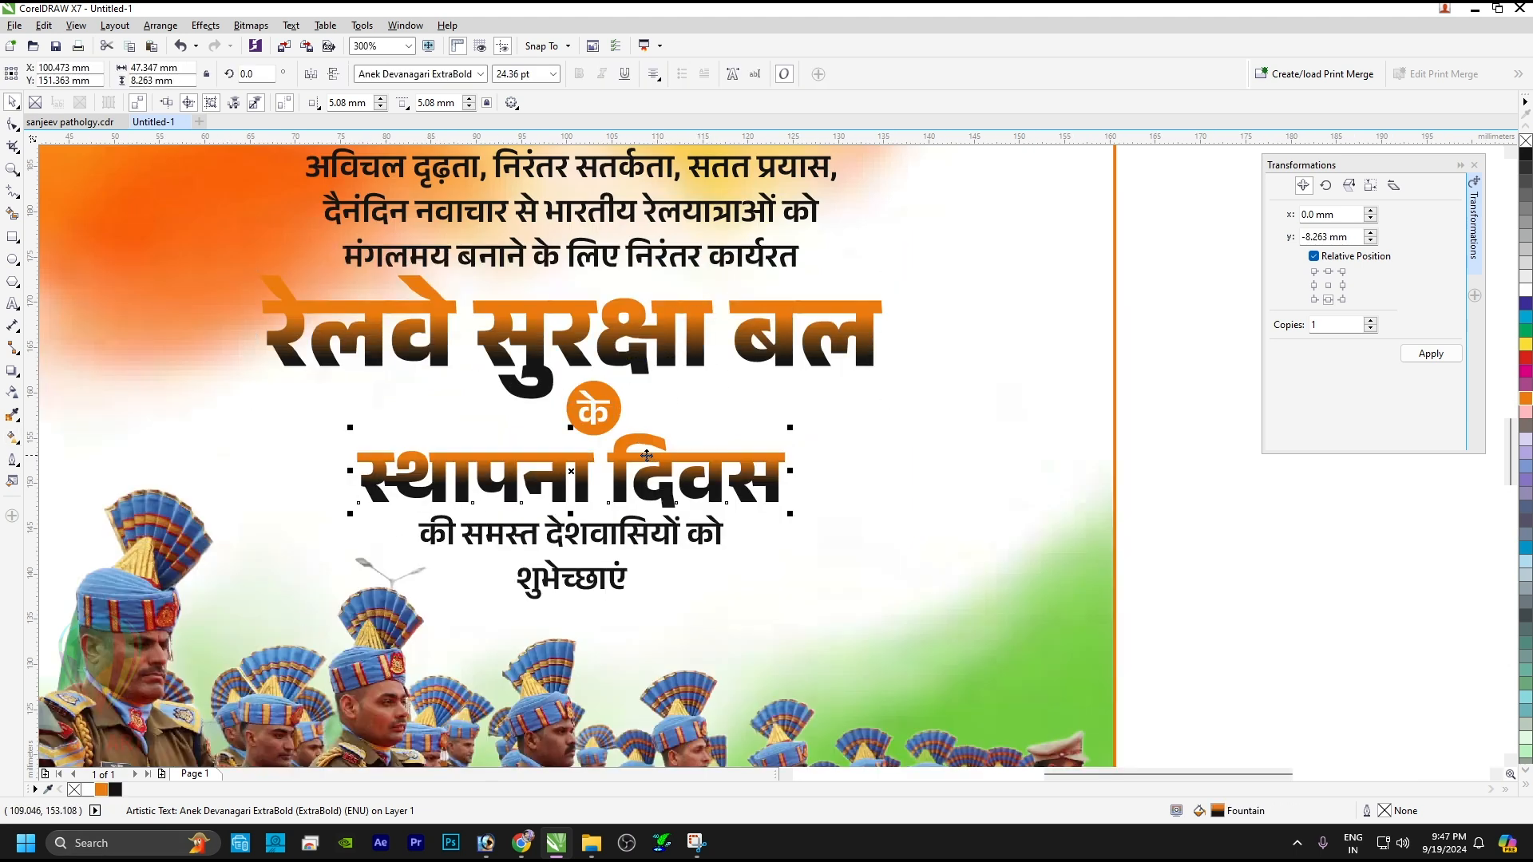
# Align all the text objects on a shared vertical centre line and shift the के badge about 2 mm to the right.
pyautogui.click(806, 539)
pyautogui.hotkey('shift', 'F2')
pyautogui.click(229, 423)
pyautogui.click(808, 246)
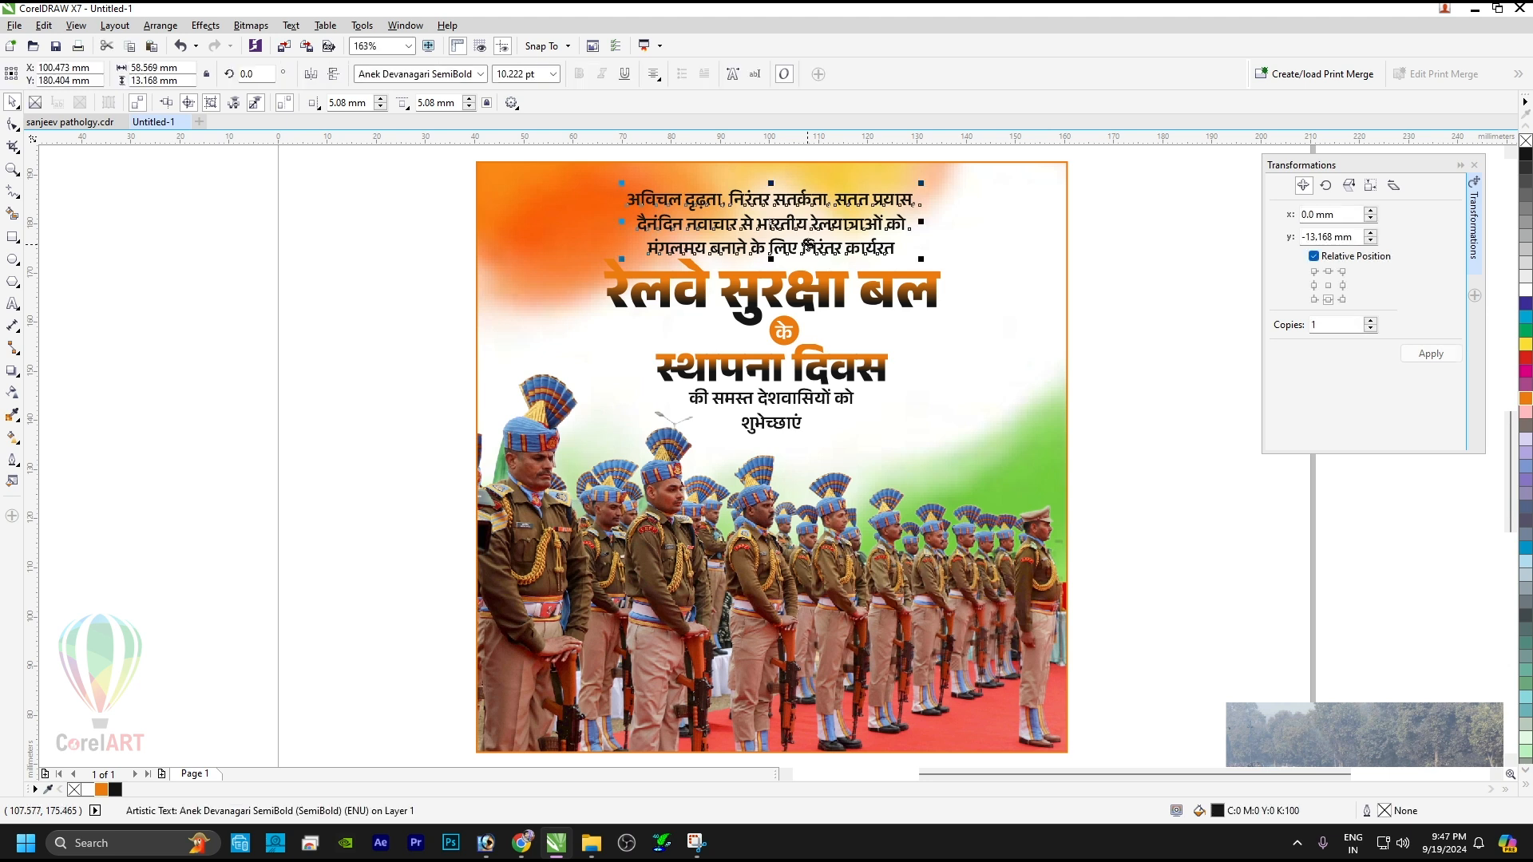
pyautogui.moveTo(366, 154); pyautogui.dragTo(1000, 492)
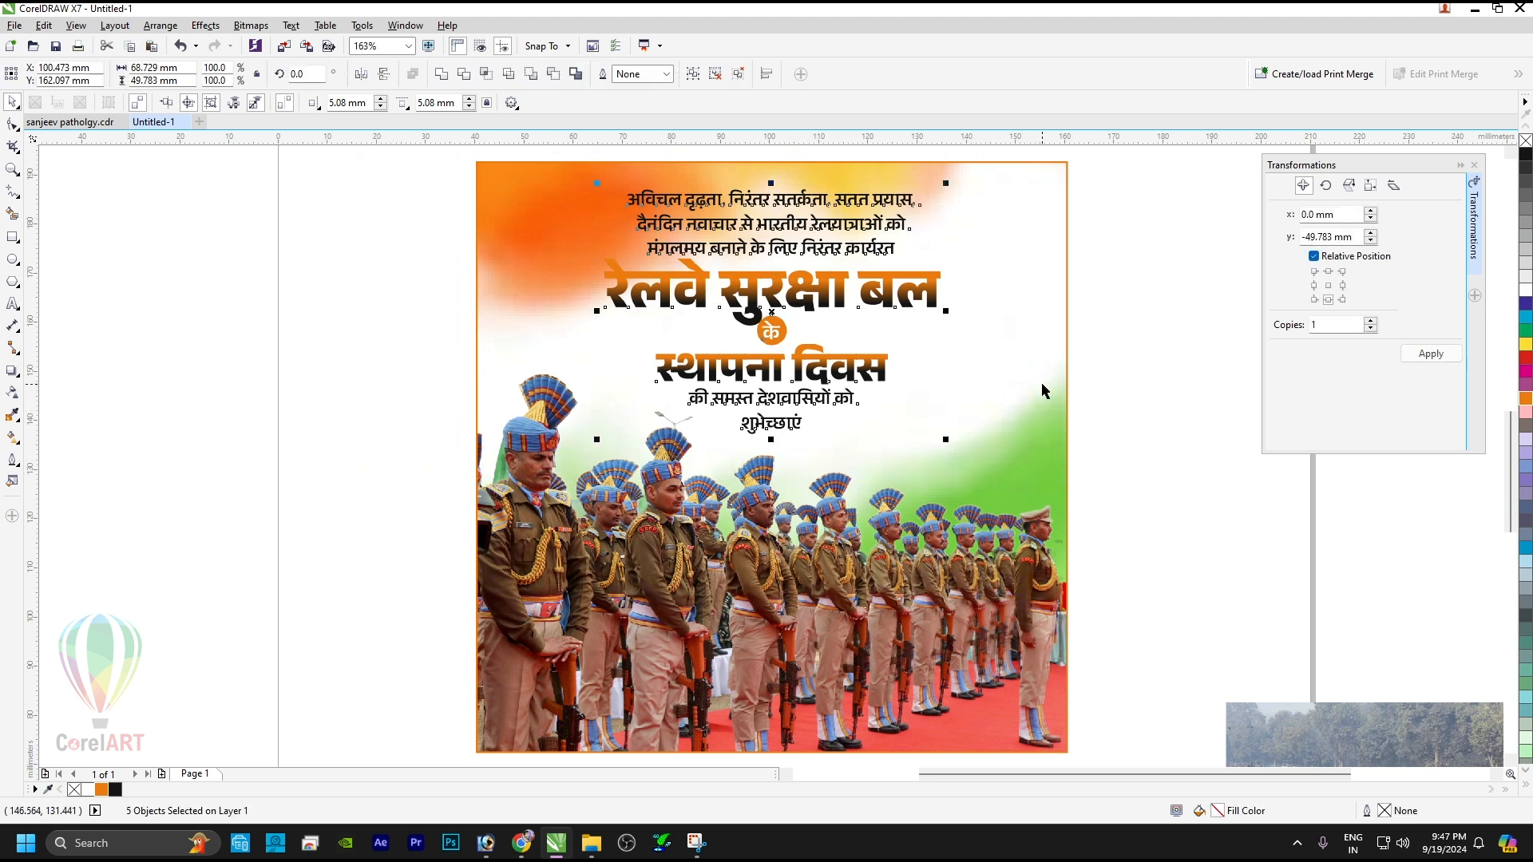
pyautogui.click(1110, 348)
pyautogui.click(768, 329)
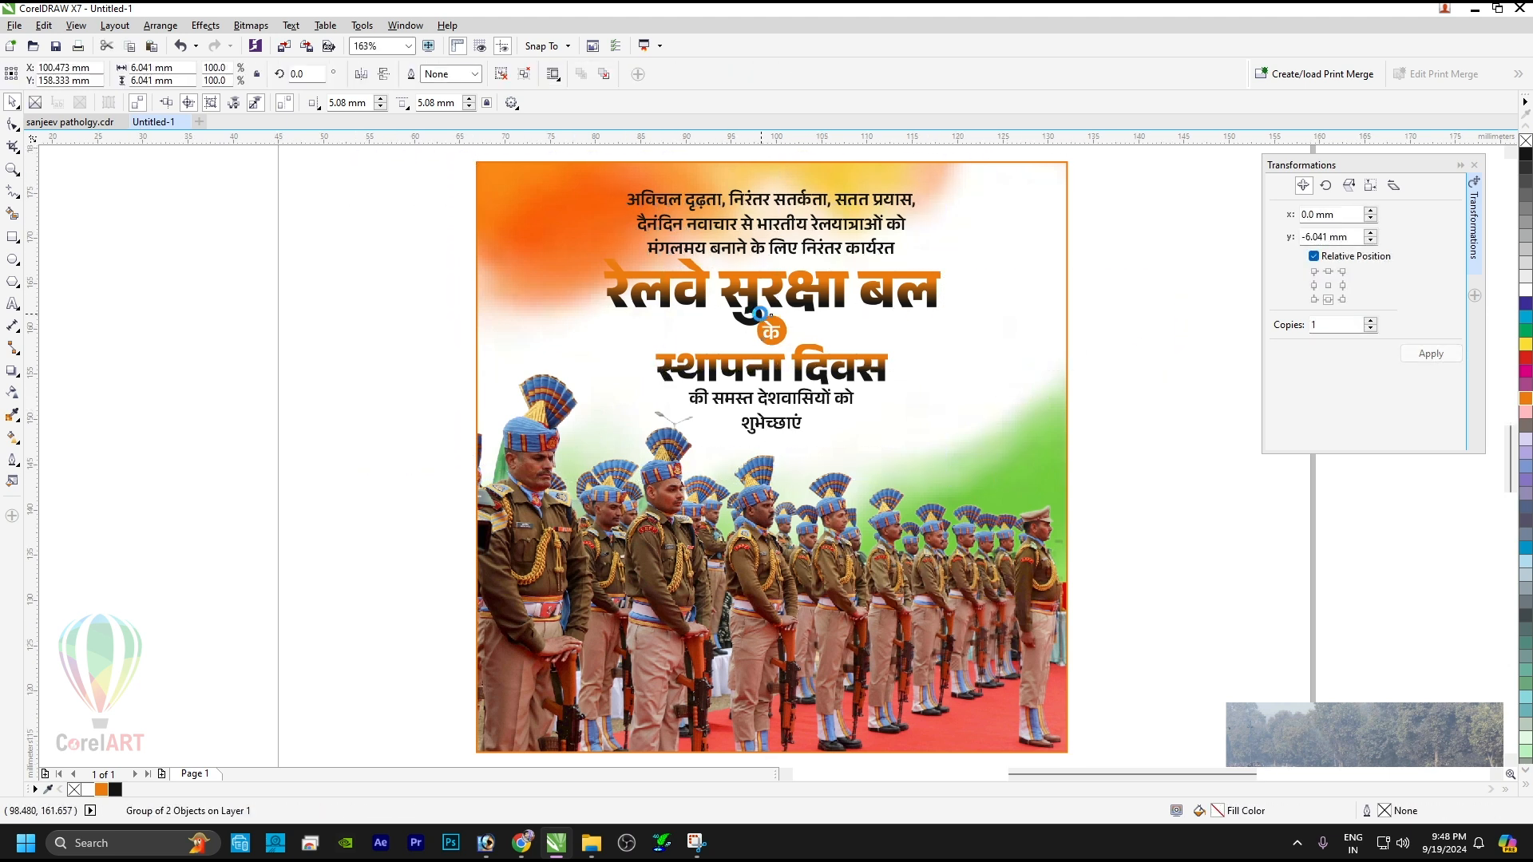
pyautogui.scroll(5, 763, 324)
pyautogui.moveTo(799, 337); pyautogui.dragTo(832, 337)
pyautogui.scroll(-5, 695, 320)
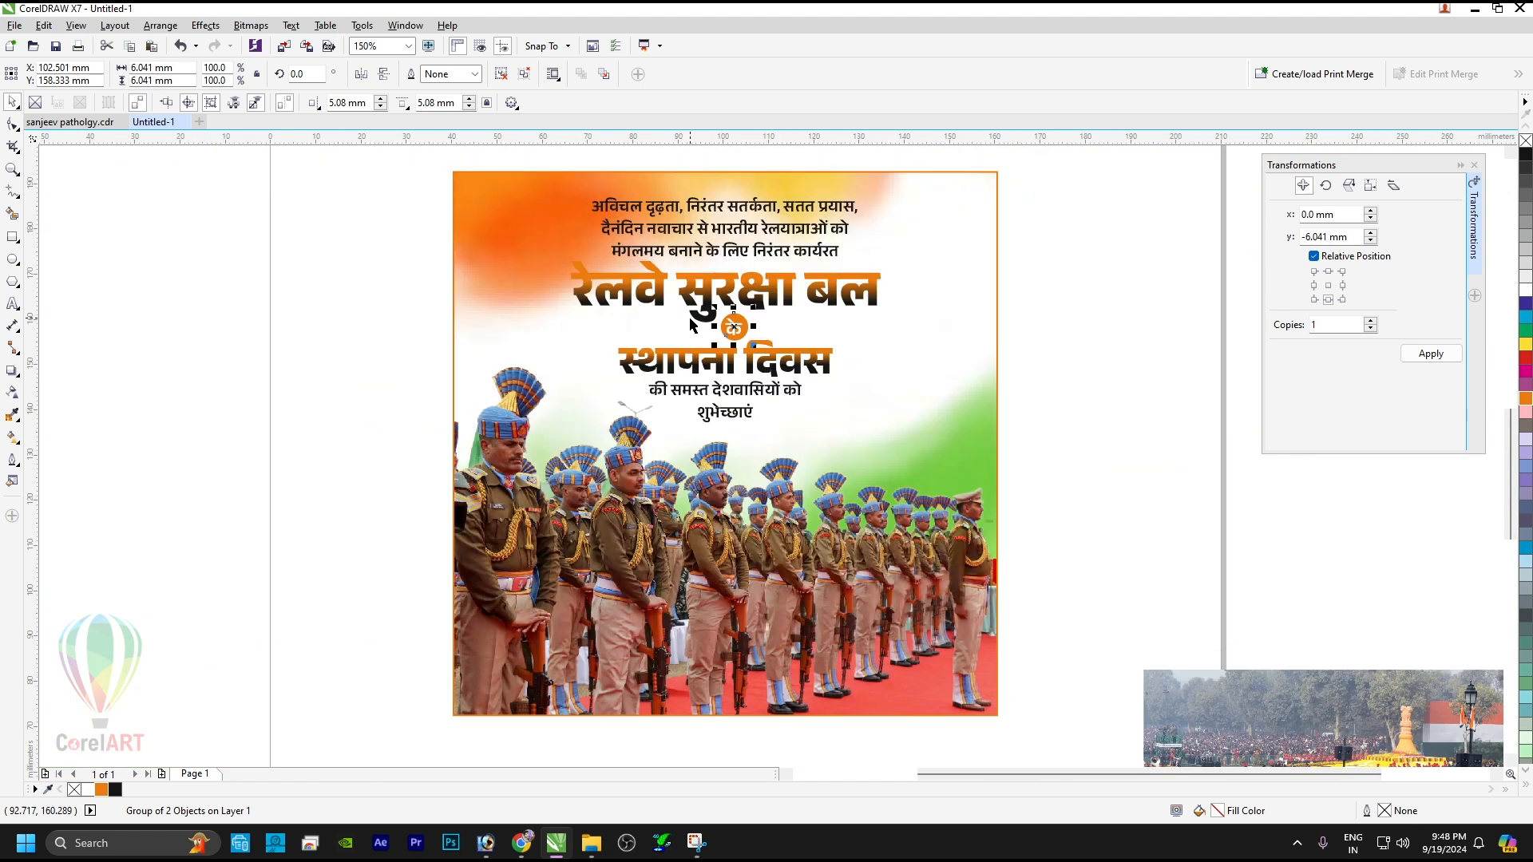
pyautogui.press('Escape')
# Break the closing two-line text into separate lines and enlarge शुभेच्छाएं from its centre to about 18 mm wide.
pyautogui.click(748, 423)
pyautogui.scroll(2, 743, 419)
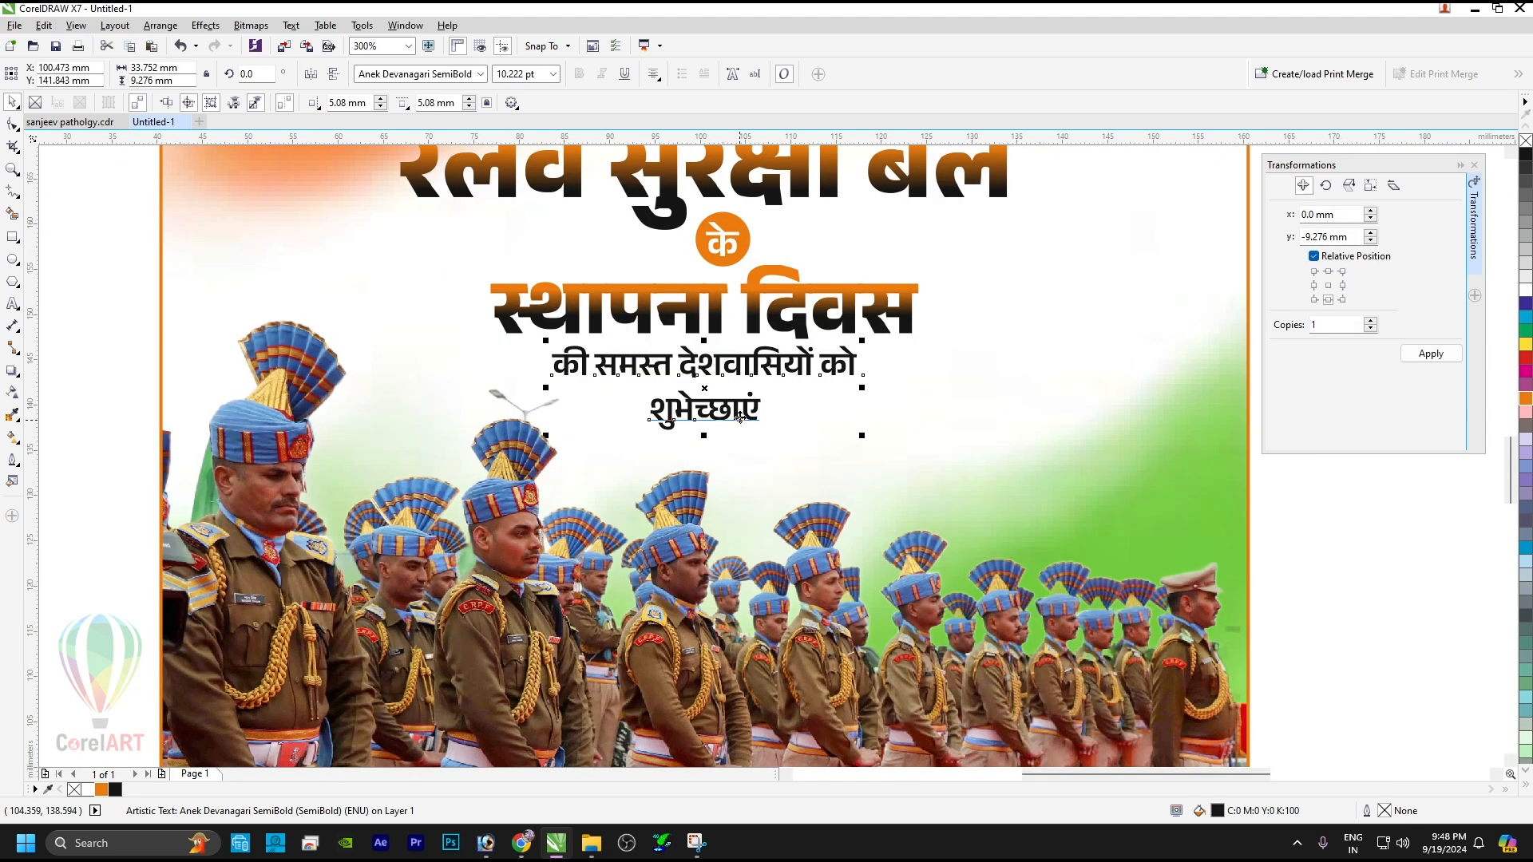
pyautogui.click(742, 421)
pyautogui.moveTo(765, 436); pyautogui.dragTo(786, 466)
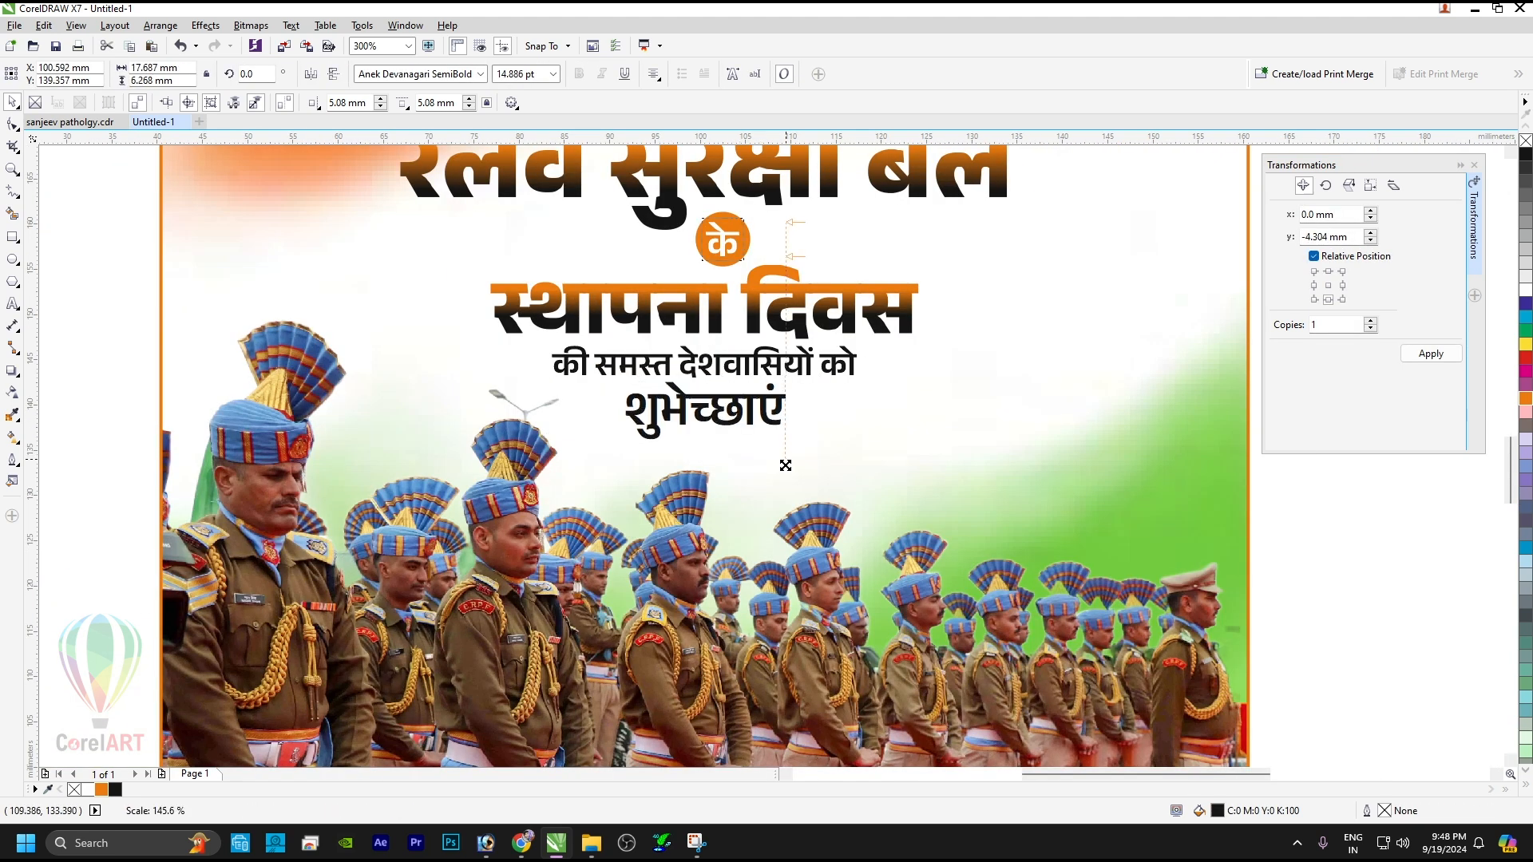
# Set the font of शुभेच्छाएं to Anek Devanagari Expanded ExtraBold and centre it under the line above.
pyautogui.click(486, 78)
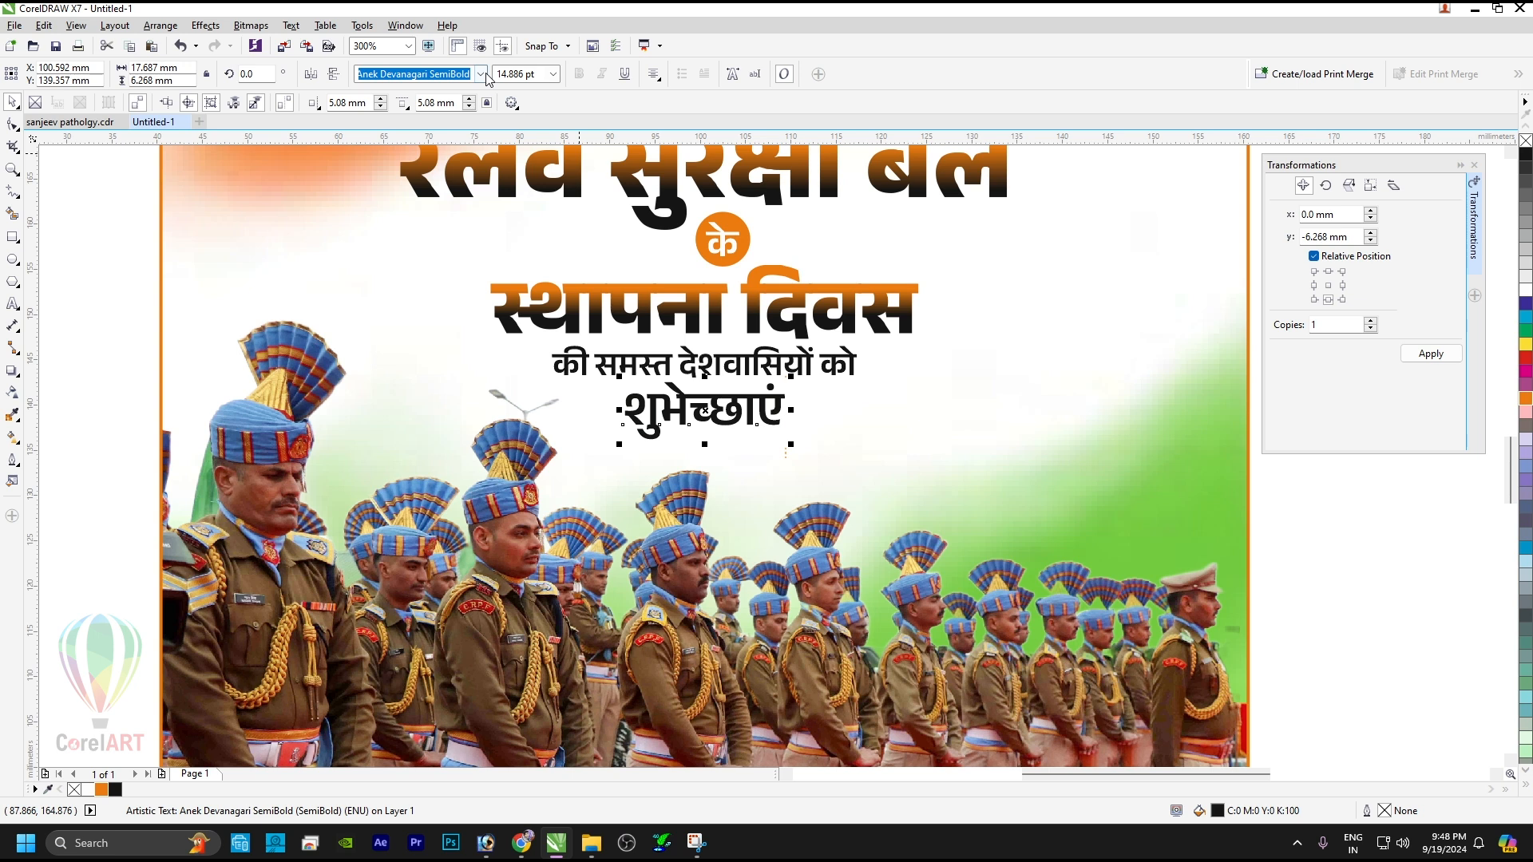
pyautogui.click(483, 74)
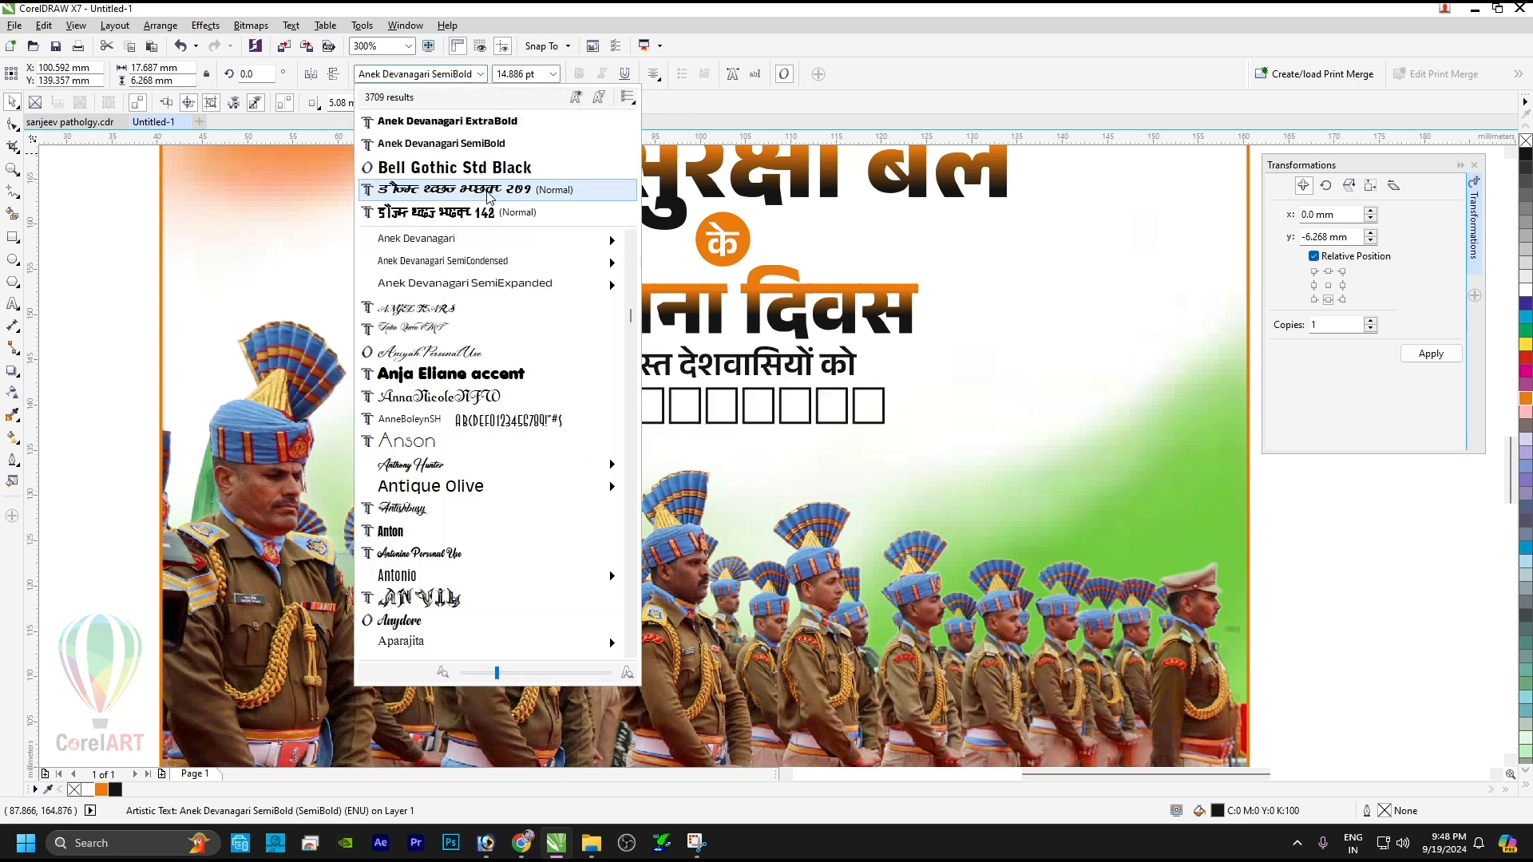
pyautogui.moveTo(486, 253)
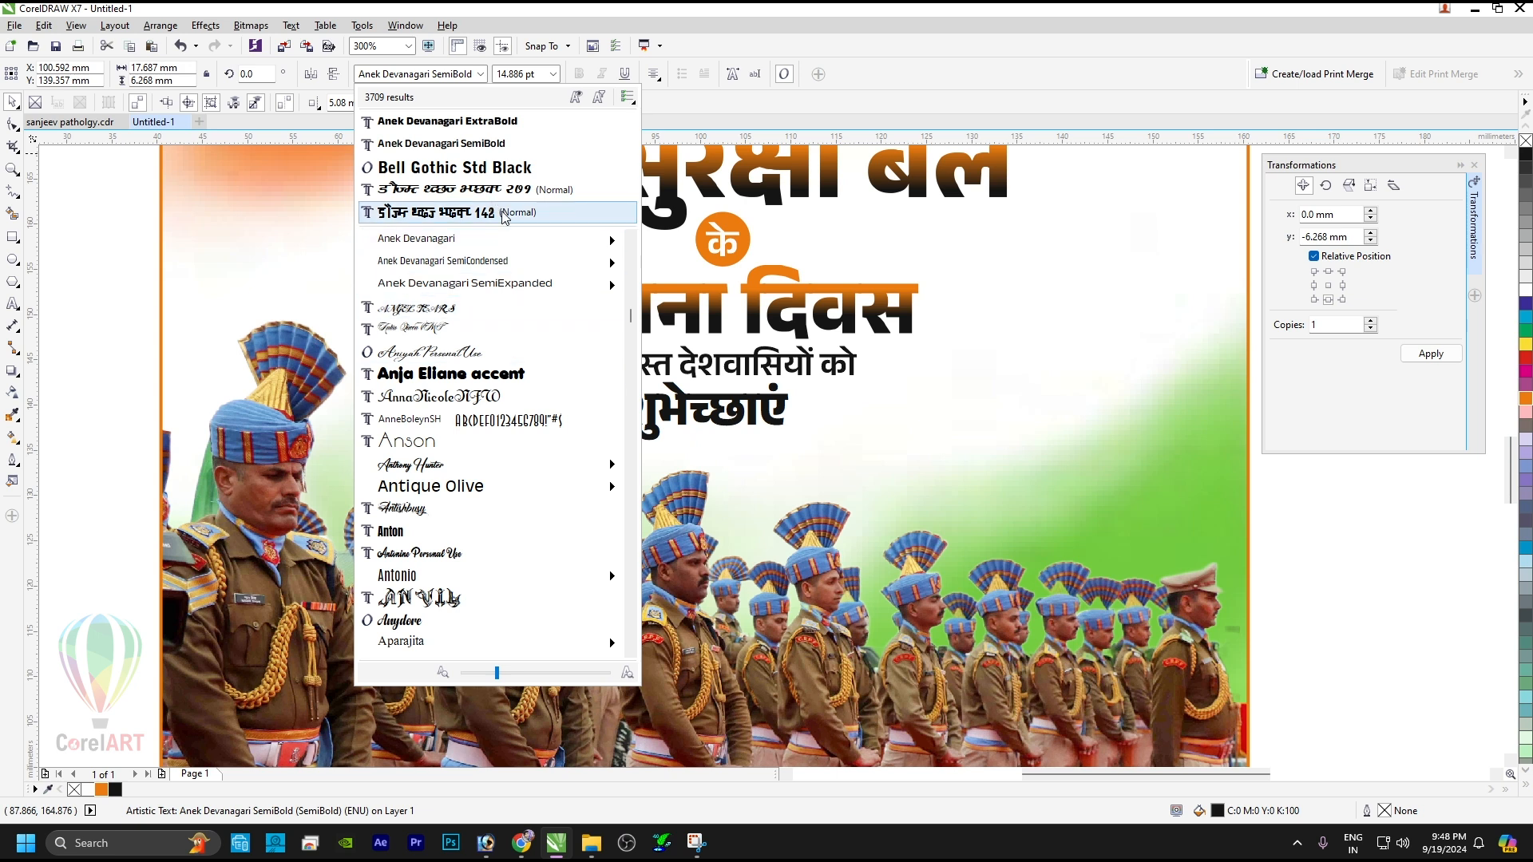
pyautogui.moveTo(536, 240)
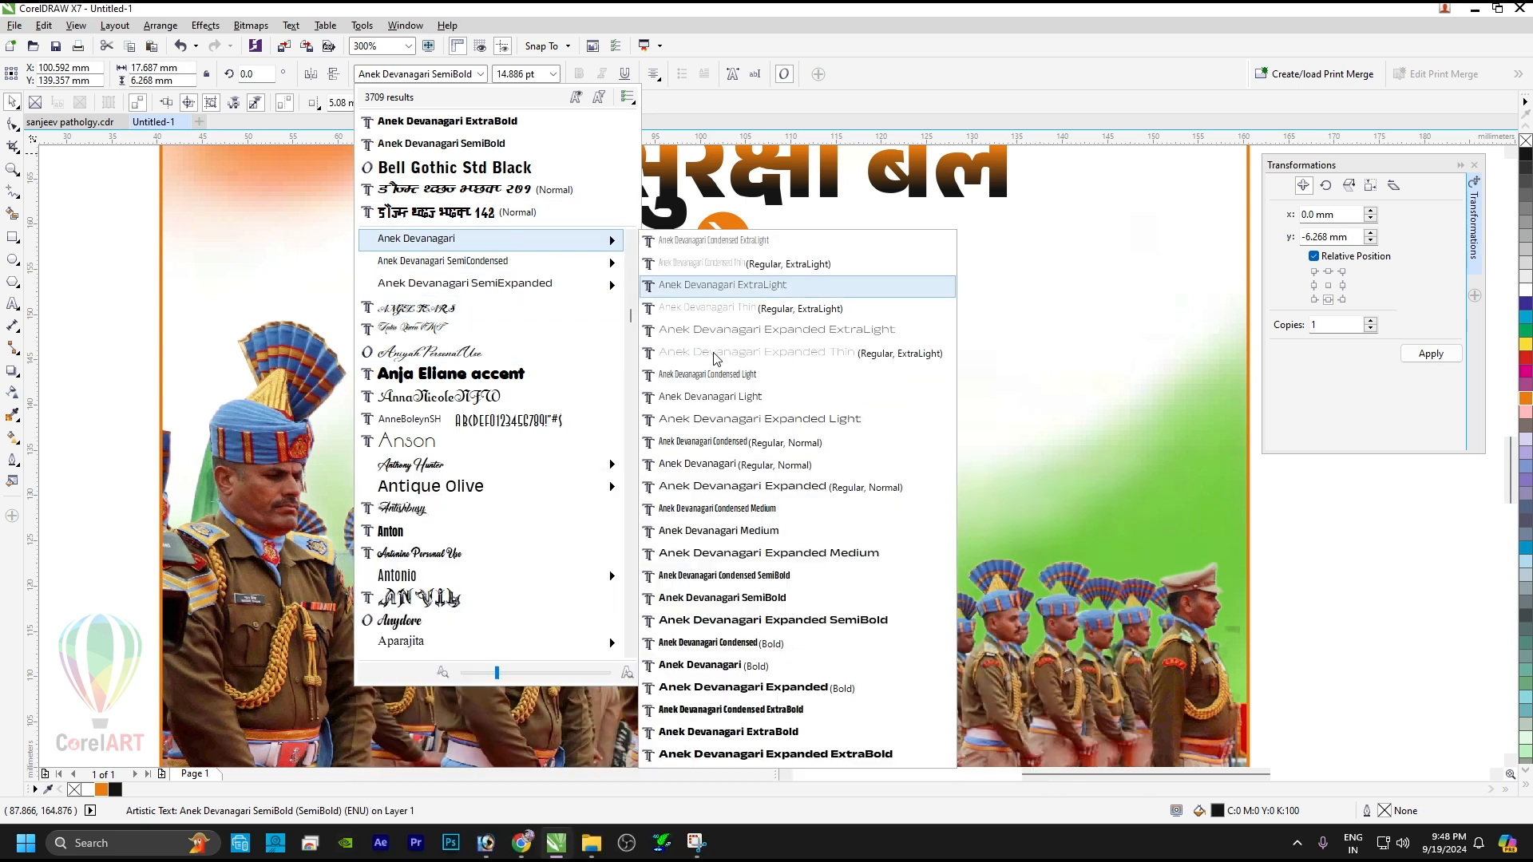
pyautogui.click(778, 753)
pyautogui.keyDown('shift'); pyautogui.click(753, 362); pyautogui.keyUp('shift')
pyautogui.press('c')
pyautogui.keyDown('shift'); pyautogui.click(753, 361); pyautogui.keyUp('shift')
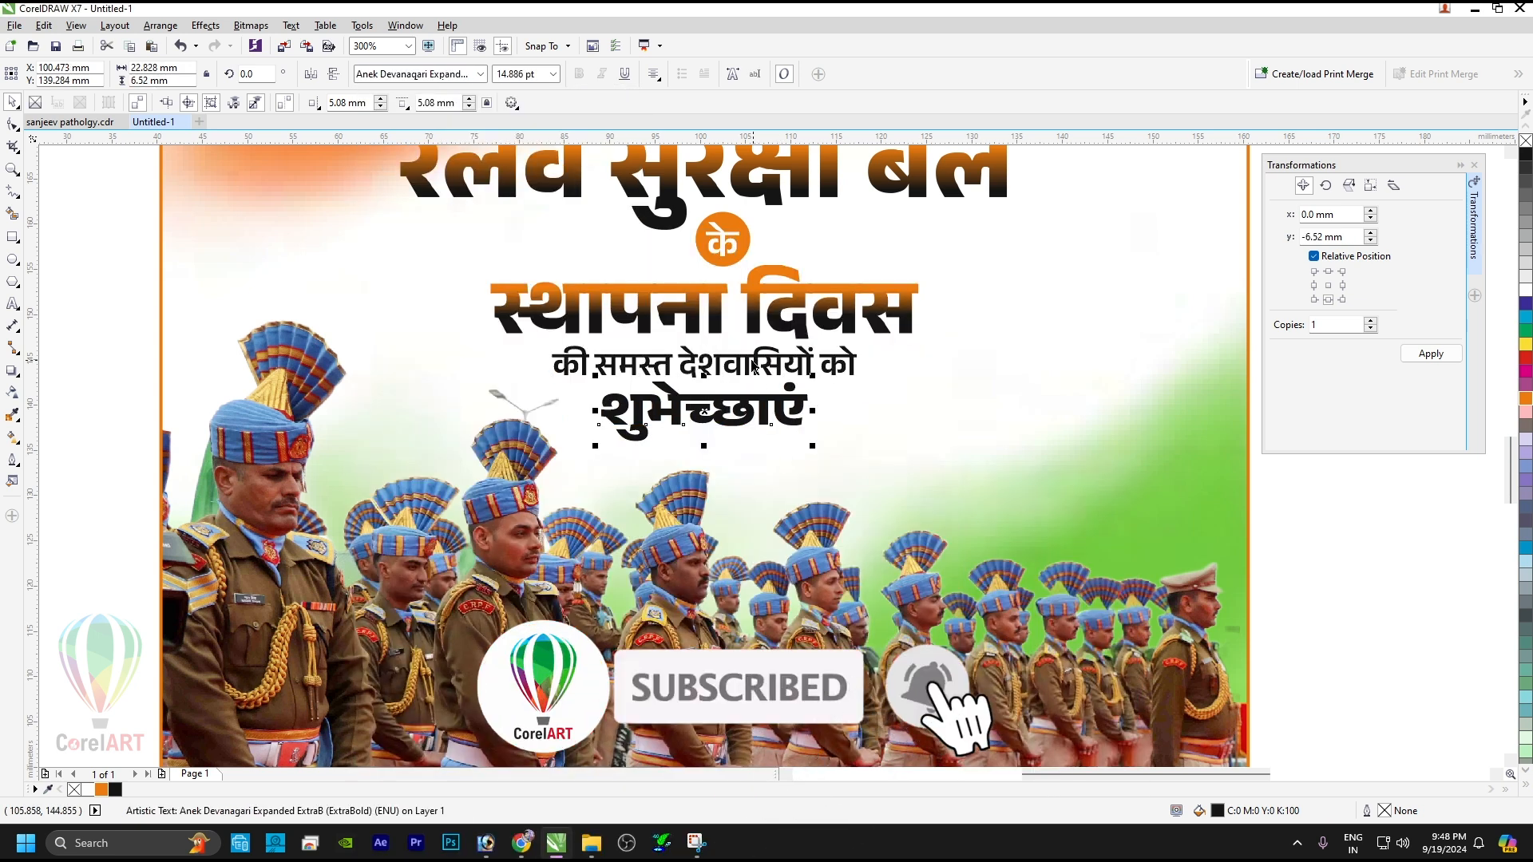
# Set the font of शुभेच्छाएं to Laila Bold and nudge the word slightly down.
pyautogui.click(483, 76)
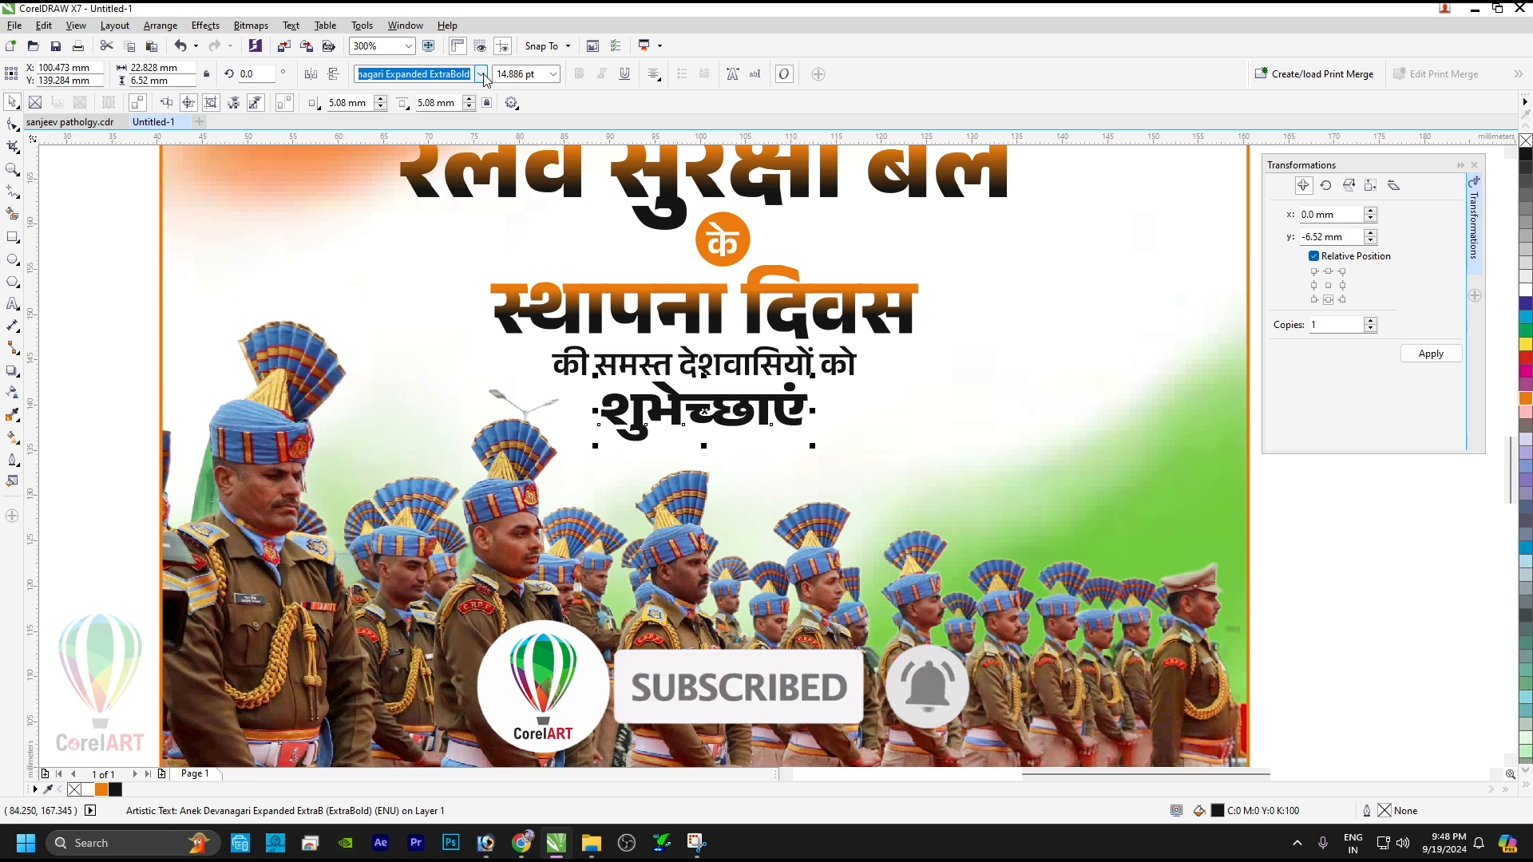
pyautogui.write('Laila')
pyautogui.press('Return')
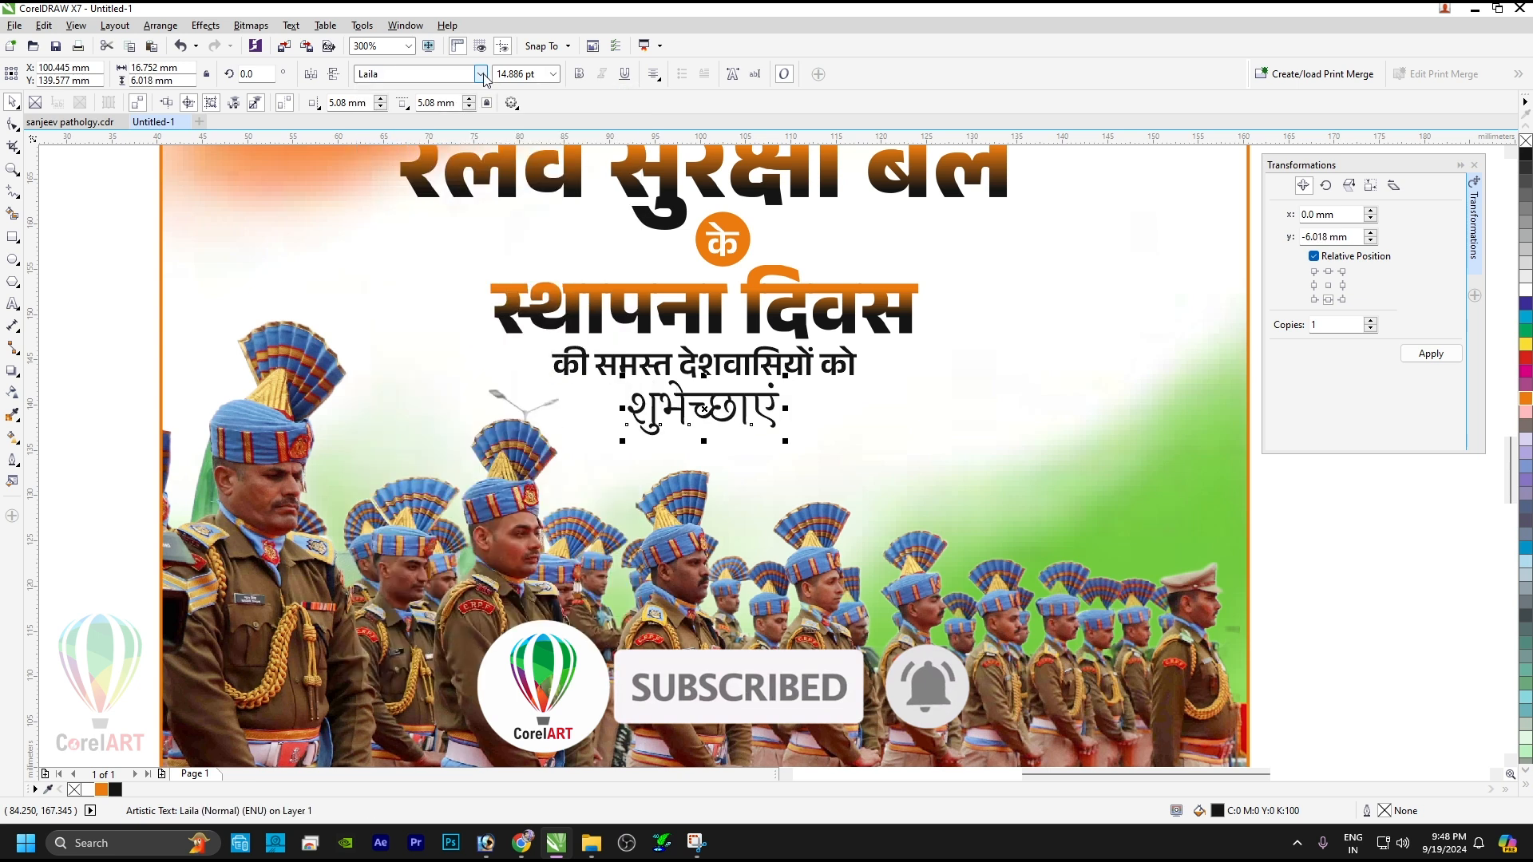
pyautogui.click(579, 73)
pyautogui.press('Down')
pyautogui.press('Down')
pyautogui.press('Down')
pyautogui.press('Down')
pyautogui.press('Down')
pyautogui.press('Down')
pyautogui.press('Down')
pyautogui.press('Down')
pyautogui.click(736, 461)
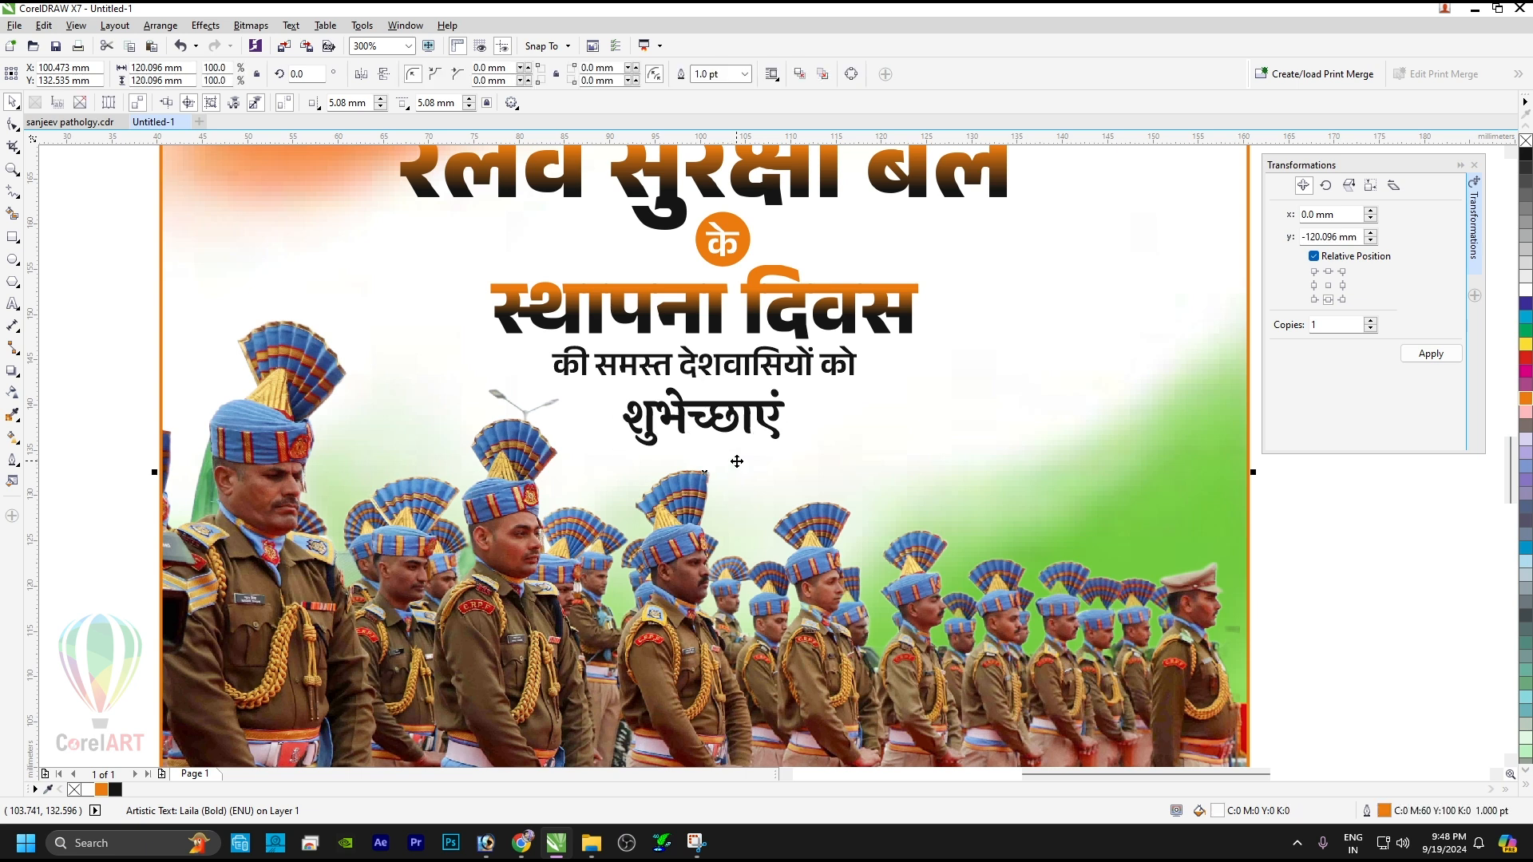
# Open the poster's PowerClip contents and rotate the tricolour background a quarter turn counterclockwise, with orange left and green right.
pyautogui.press('F4')
pyautogui.click(944, 403)
pyautogui.click(569, 216)
pyautogui.click(284, 248)
pyautogui.doubleClick(681, 294)
pyautogui.scroll(-2, 856, 568)
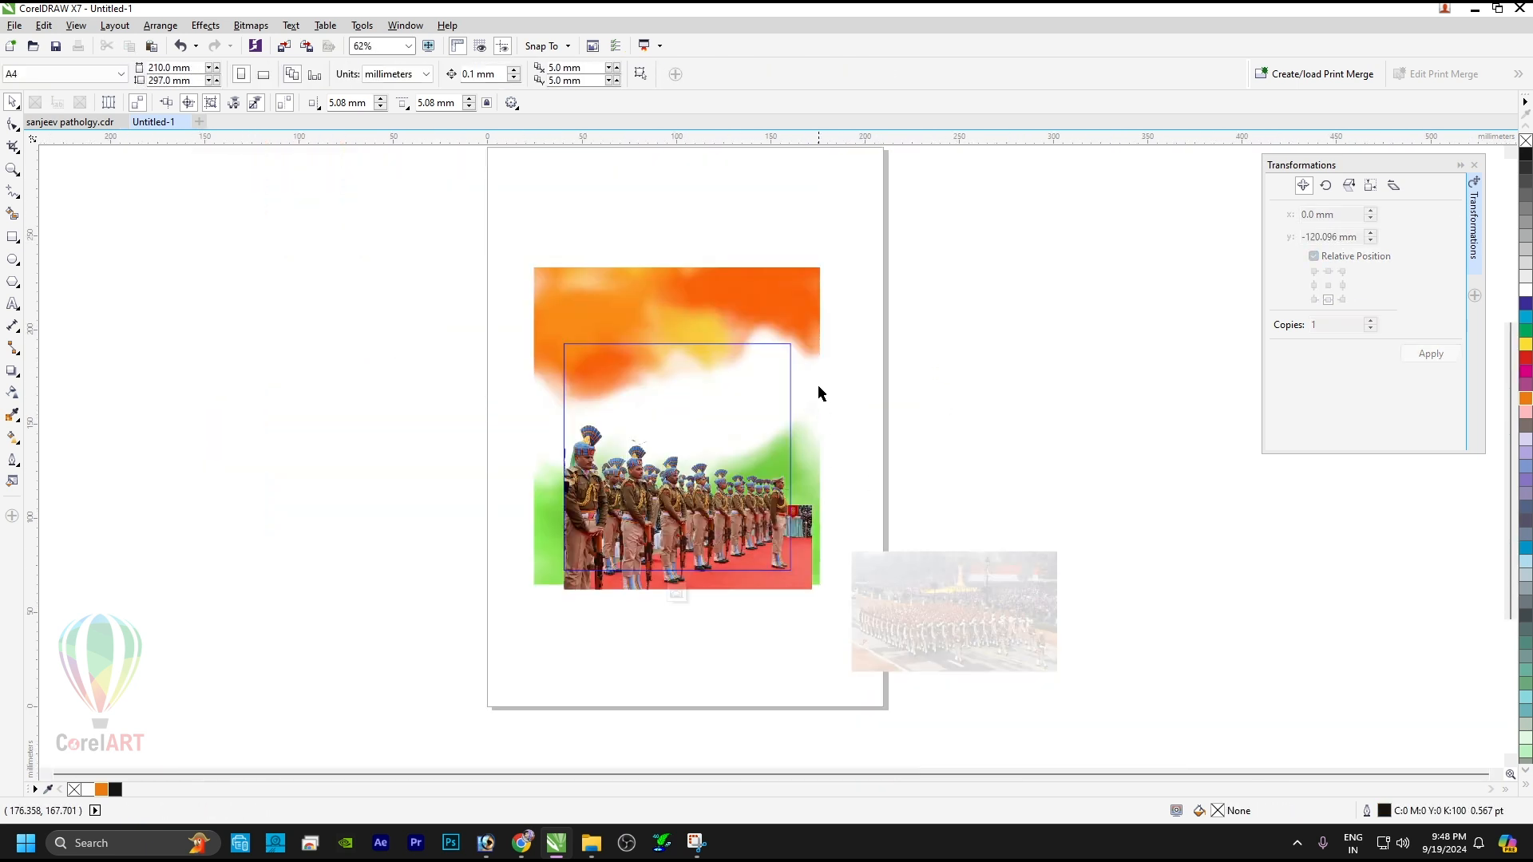
pyautogui.click(783, 293)
pyautogui.moveTo(835, 263); pyautogui.dragTo(513, 292)
# Stretch the rotated tricolour background wider, shift it slightly right and finish editing the PowerClip contents.
pyautogui.moveTo(840, 425); pyautogui.dragTo(989, 424)
pyautogui.moveTo(871, 375); pyautogui.dragTo(903, 374)
pyautogui.keyDown('ctrl'); pyautogui.click(101, 297); pyautogui.keyUp('ctrl')
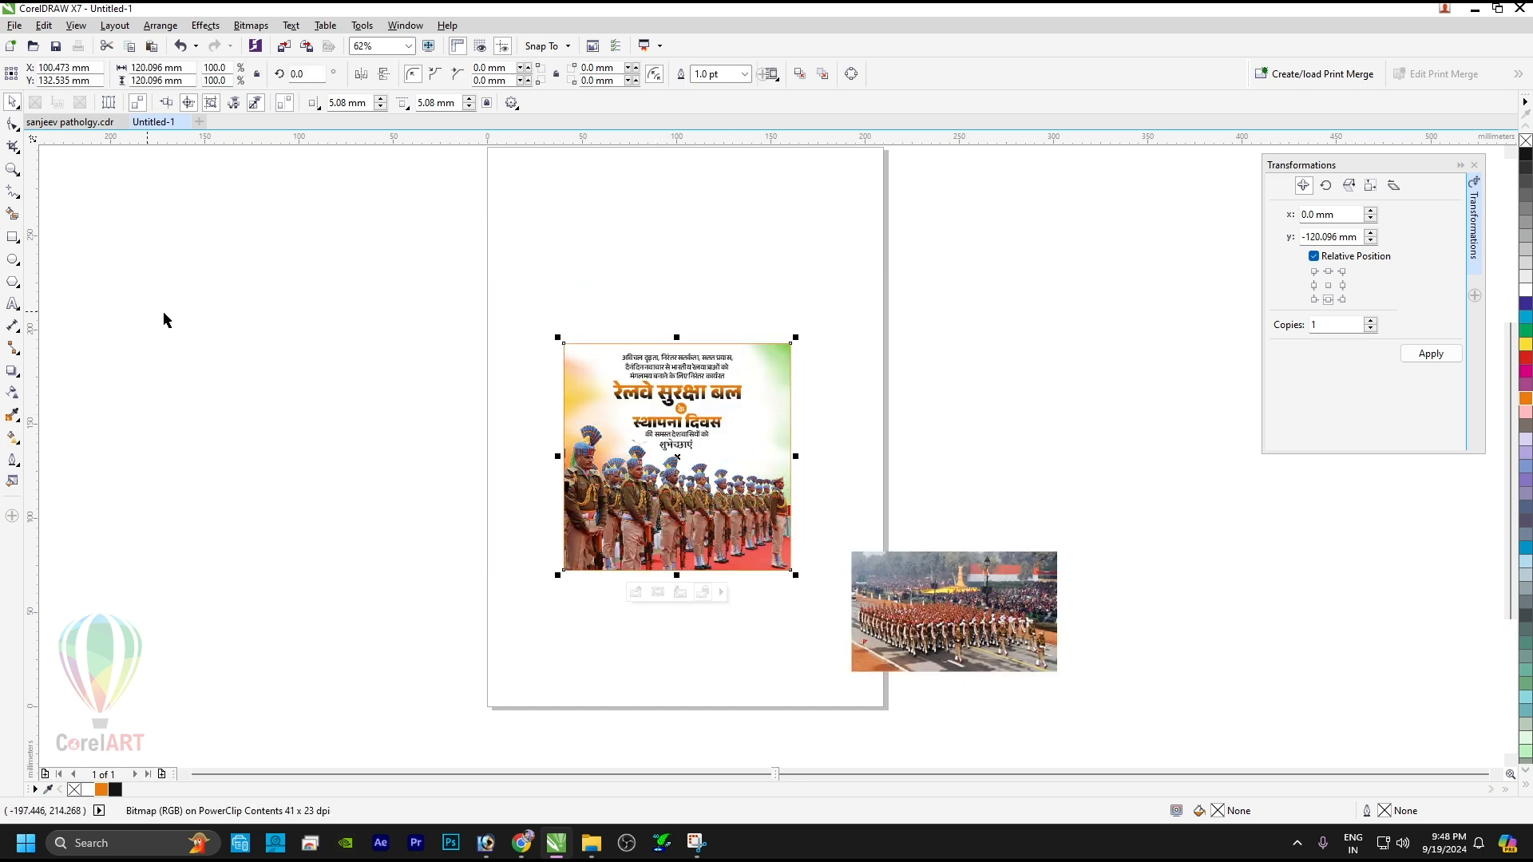
pyautogui.click(163, 314)
pyautogui.click(779, 436)
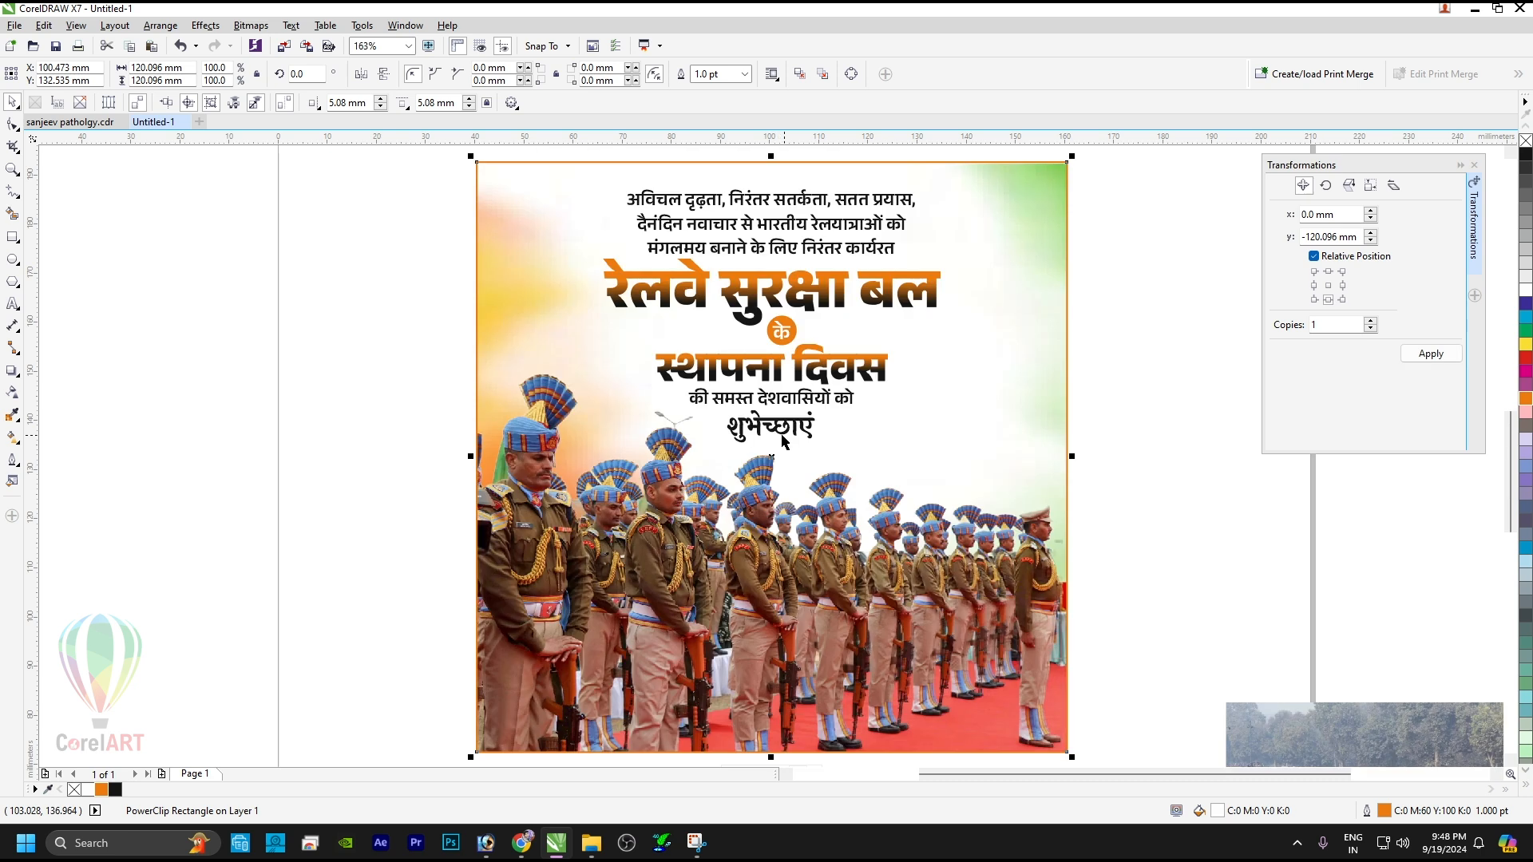
# Nudge the whole text block slightly upward over the parade image.
pyautogui.click(332, 190)
pyautogui.moveTo(437, 168); pyautogui.dragTo(1009, 483)
pyautogui.press('Up')
pyautogui.press('Up')
pyautogui.press('Up')
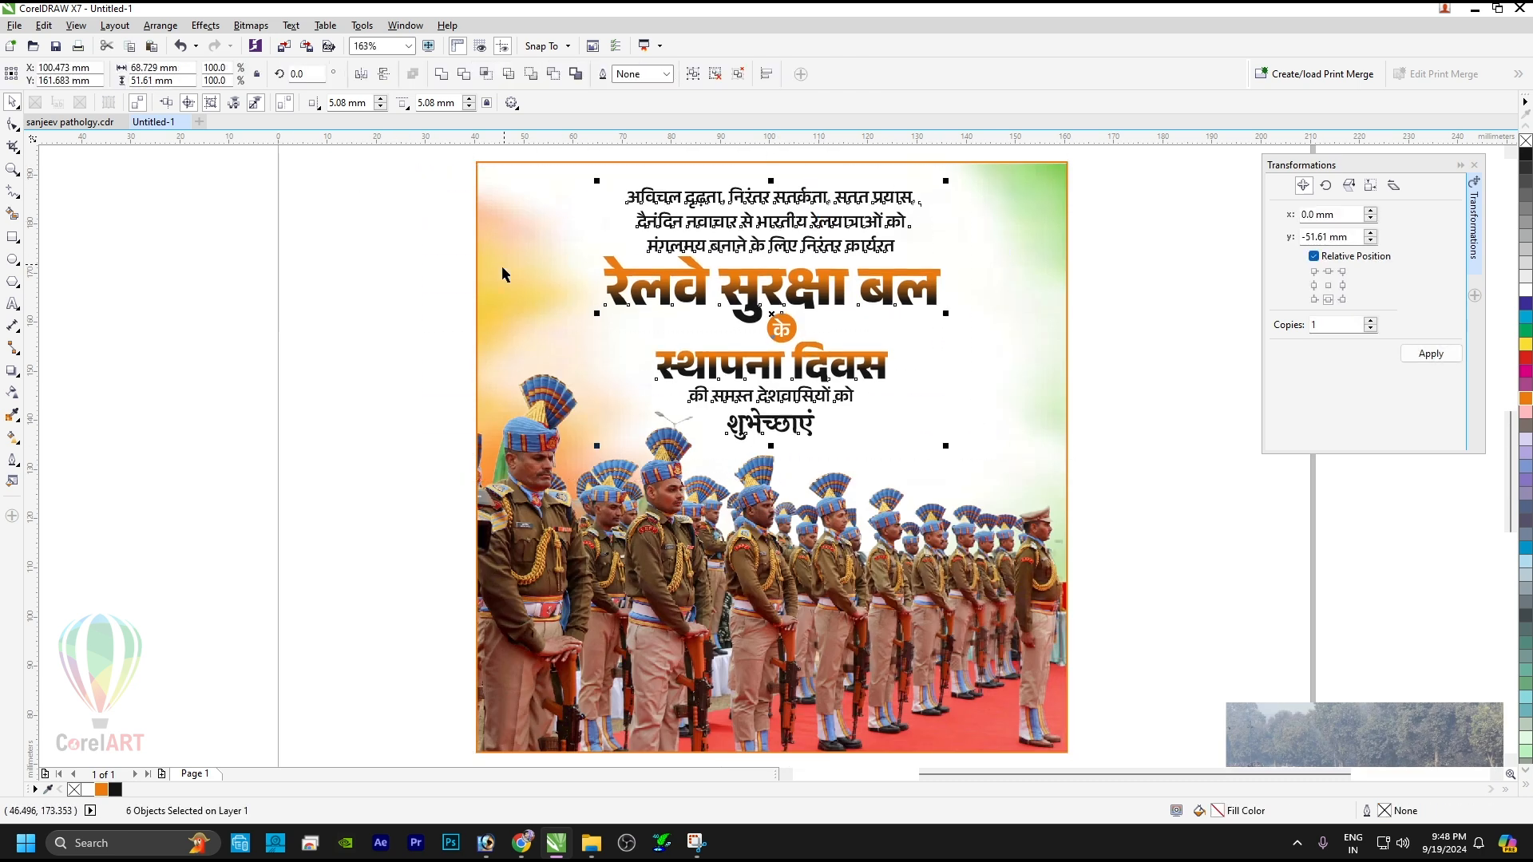
pyautogui.click(407, 316)
# Change the dark end of the रेलवे सुरक्षा बल title's gradient to a deeper black.
pyautogui.click(791, 281)
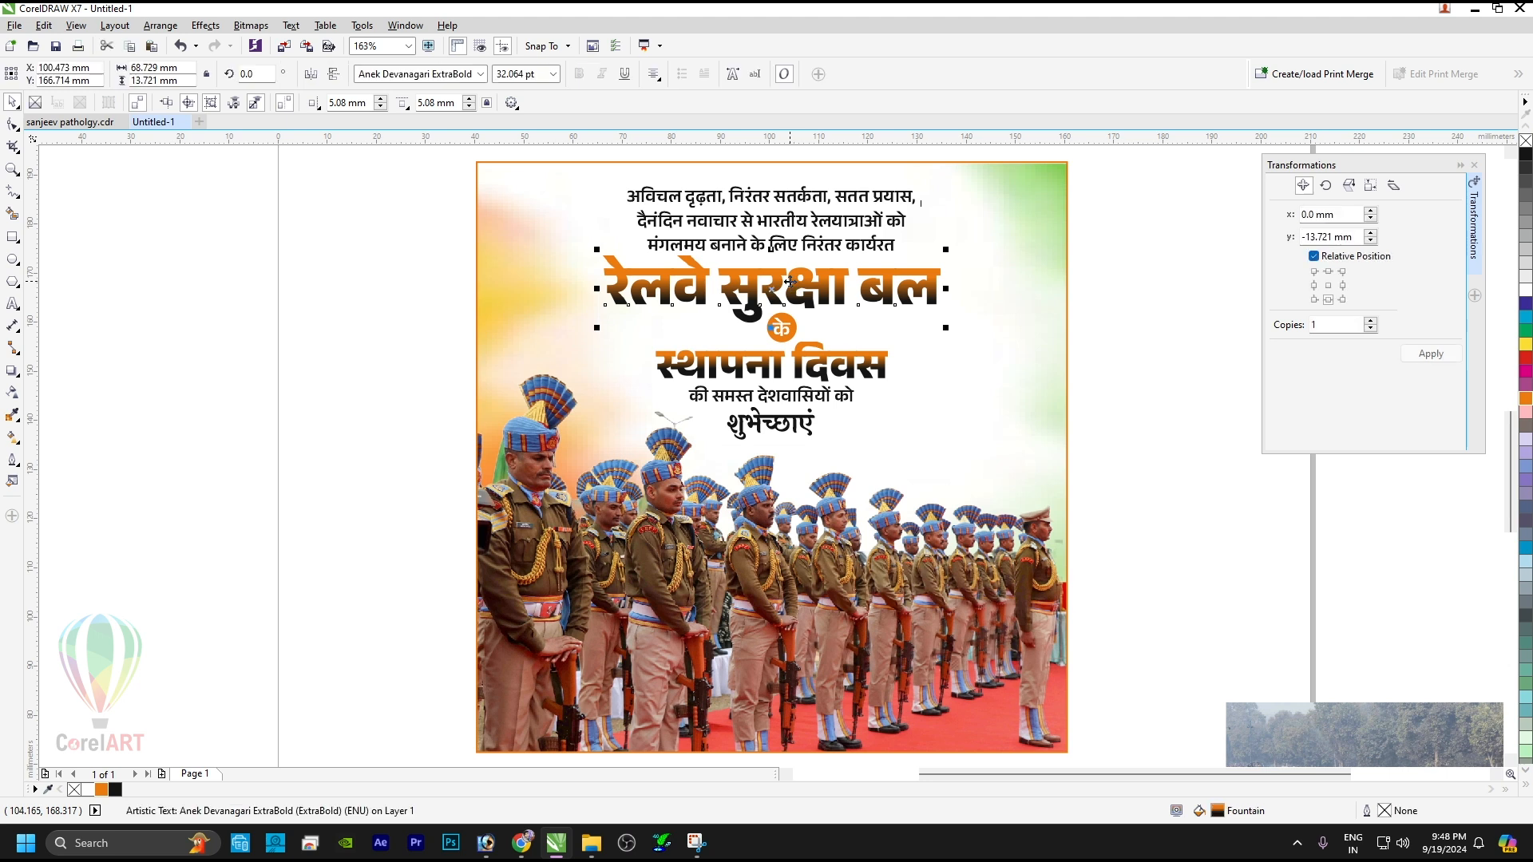
pyautogui.click(13, 437)
pyautogui.moveTo(798, 299); pyautogui.dragTo(822, 299)
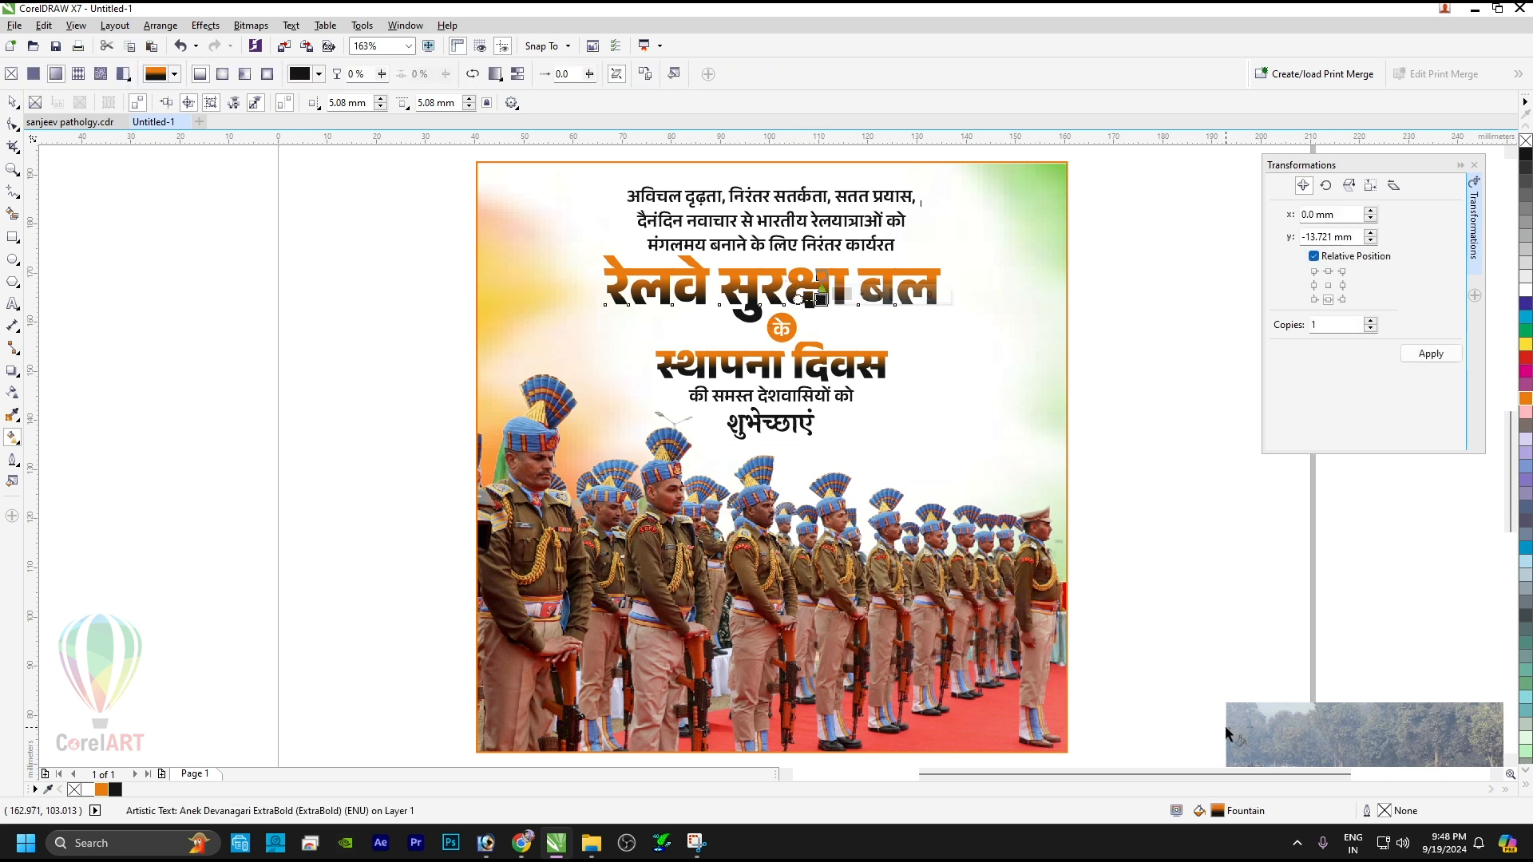
pyautogui.click(1522, 795)
pyautogui.press('space')
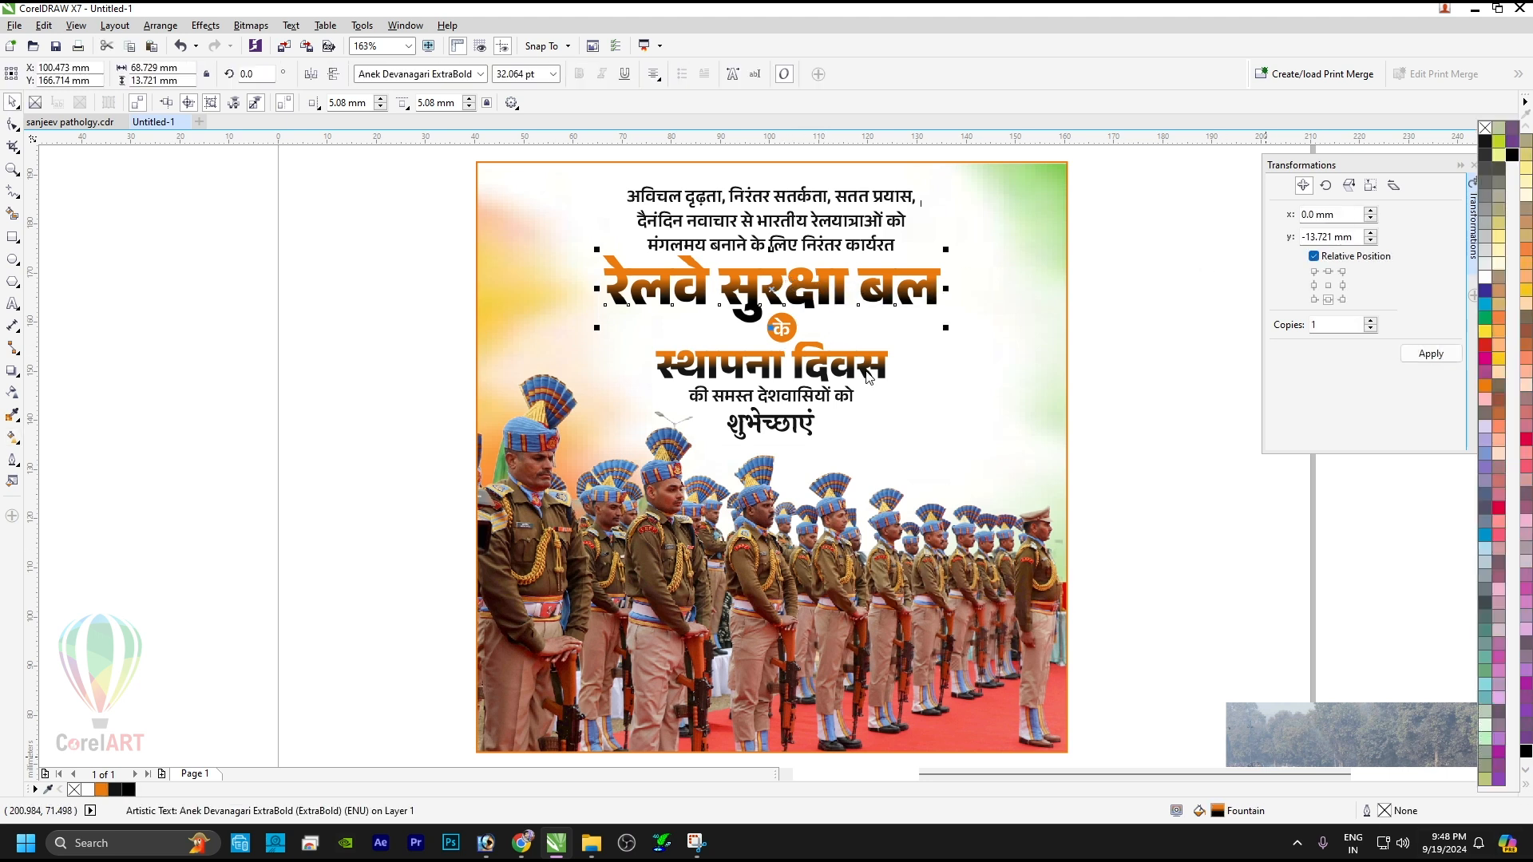
# Give both titles, रेलवे सुरक्षा बल and स्थापना दिवस, a 2 pt white outline with rounded corners and group them.
pyautogui.keyDown('shift'); pyautogui.click(864, 369); pyautogui.keyUp('shift')
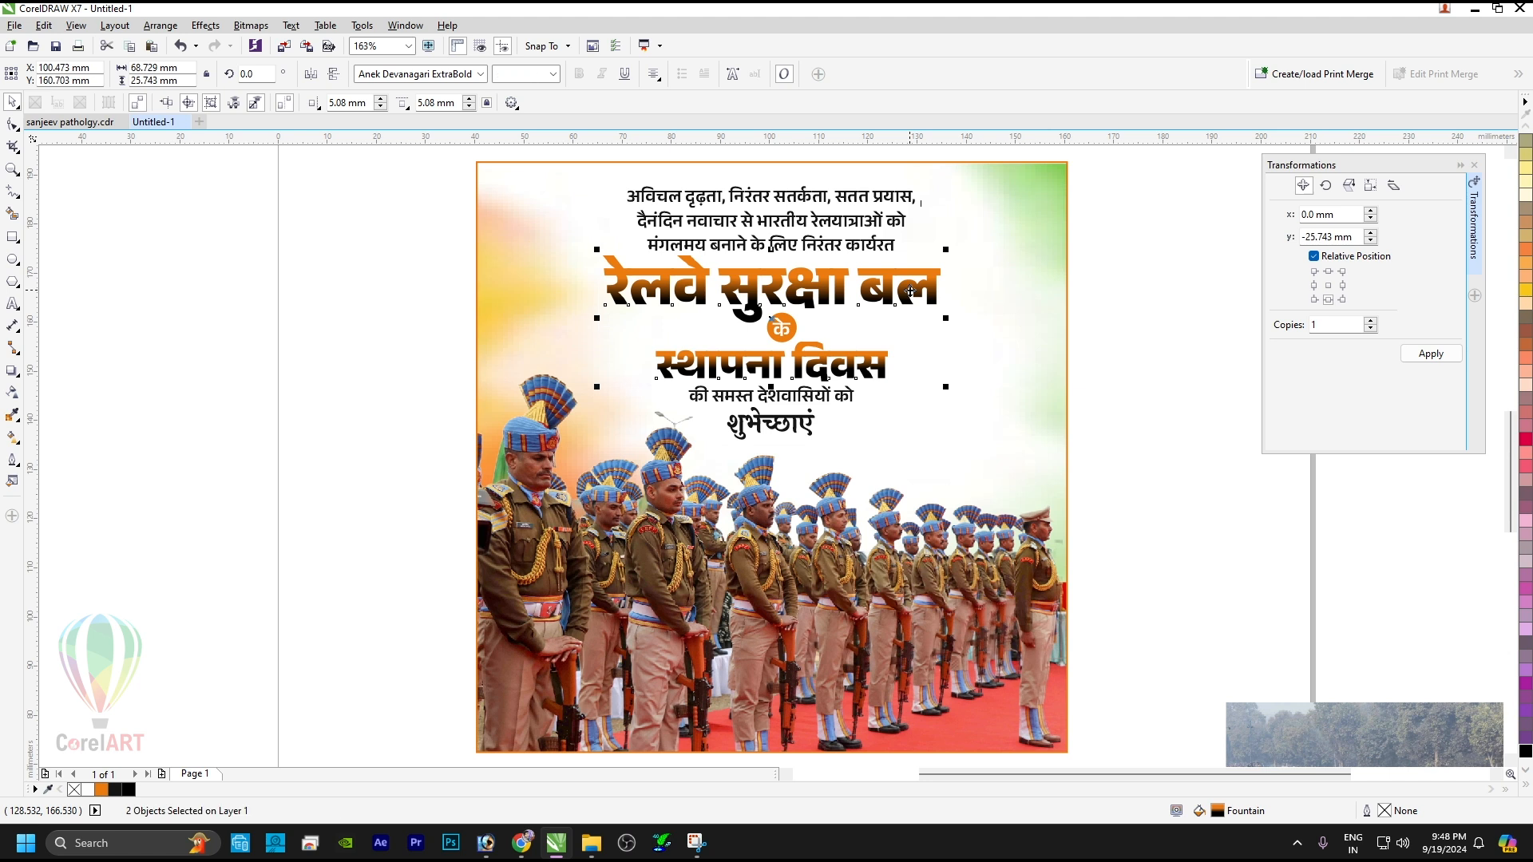
pyautogui.press('F12')
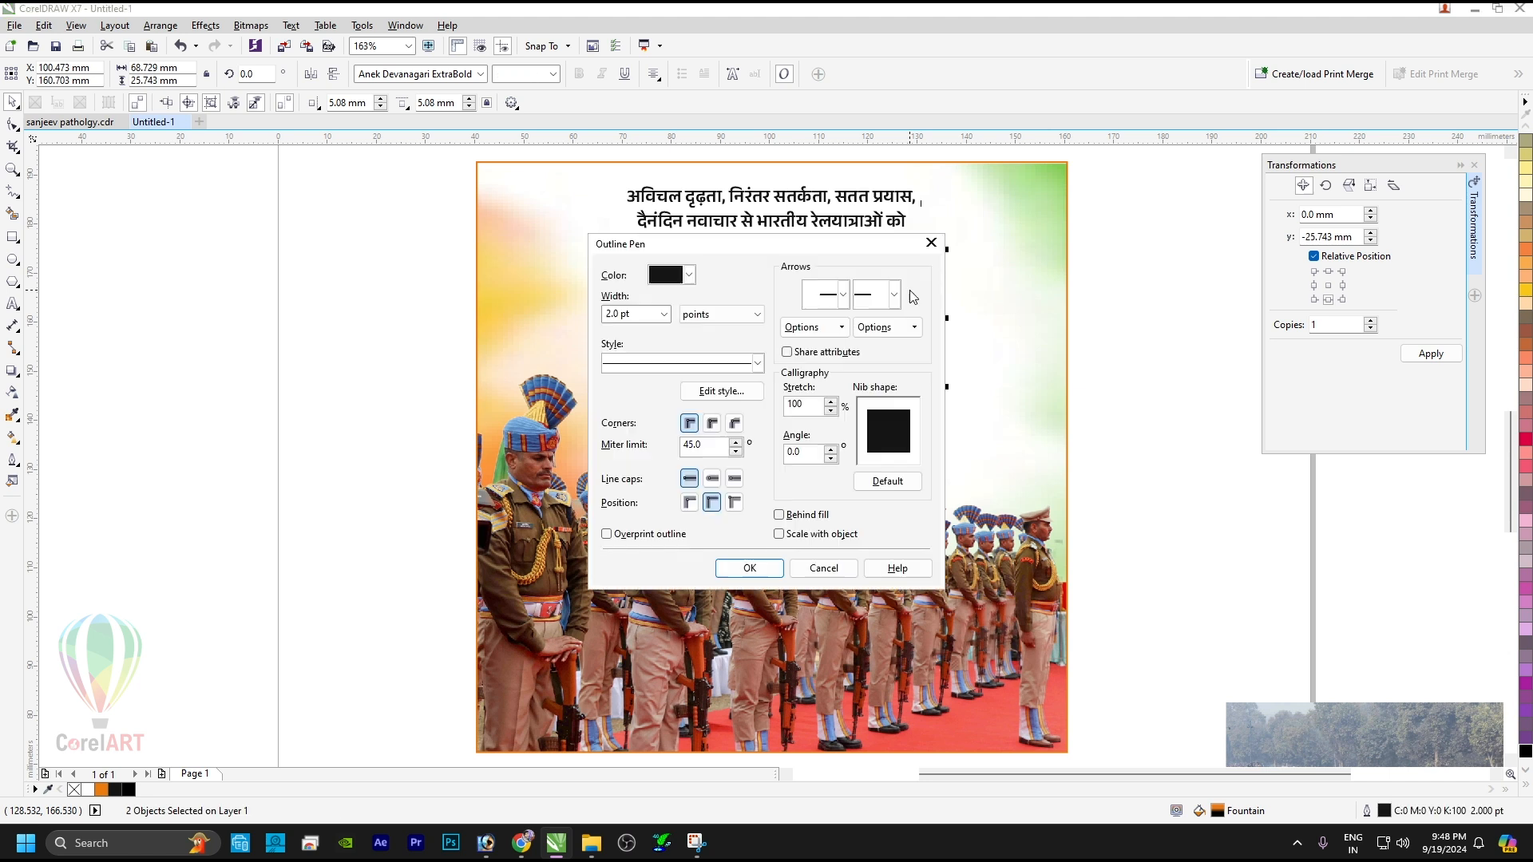
pyautogui.click(712, 422)
pyautogui.click(750, 568)
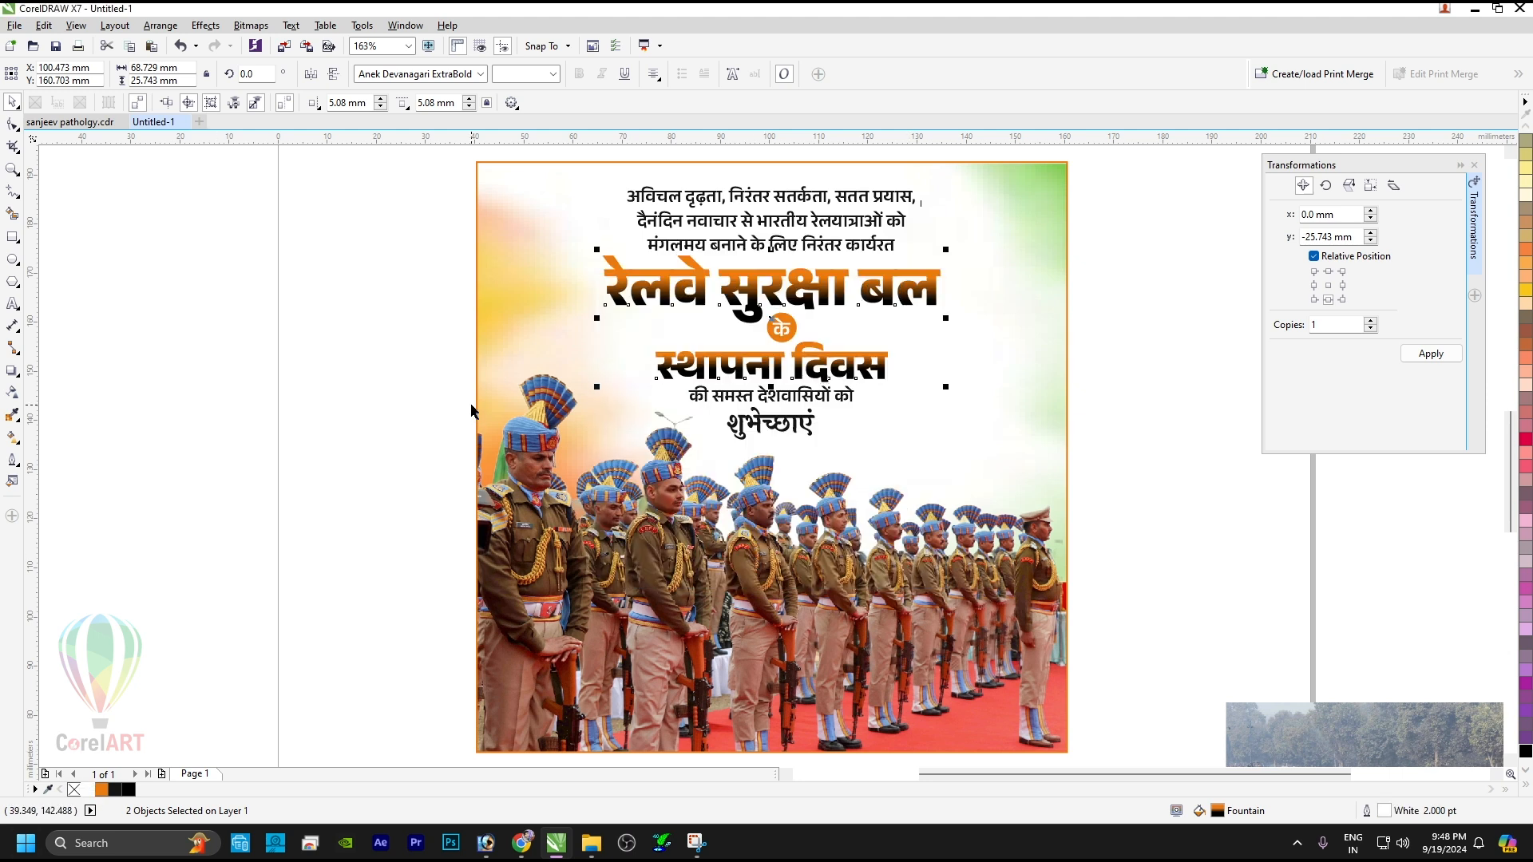
pyautogui.hotkey('ctrl', 'g')
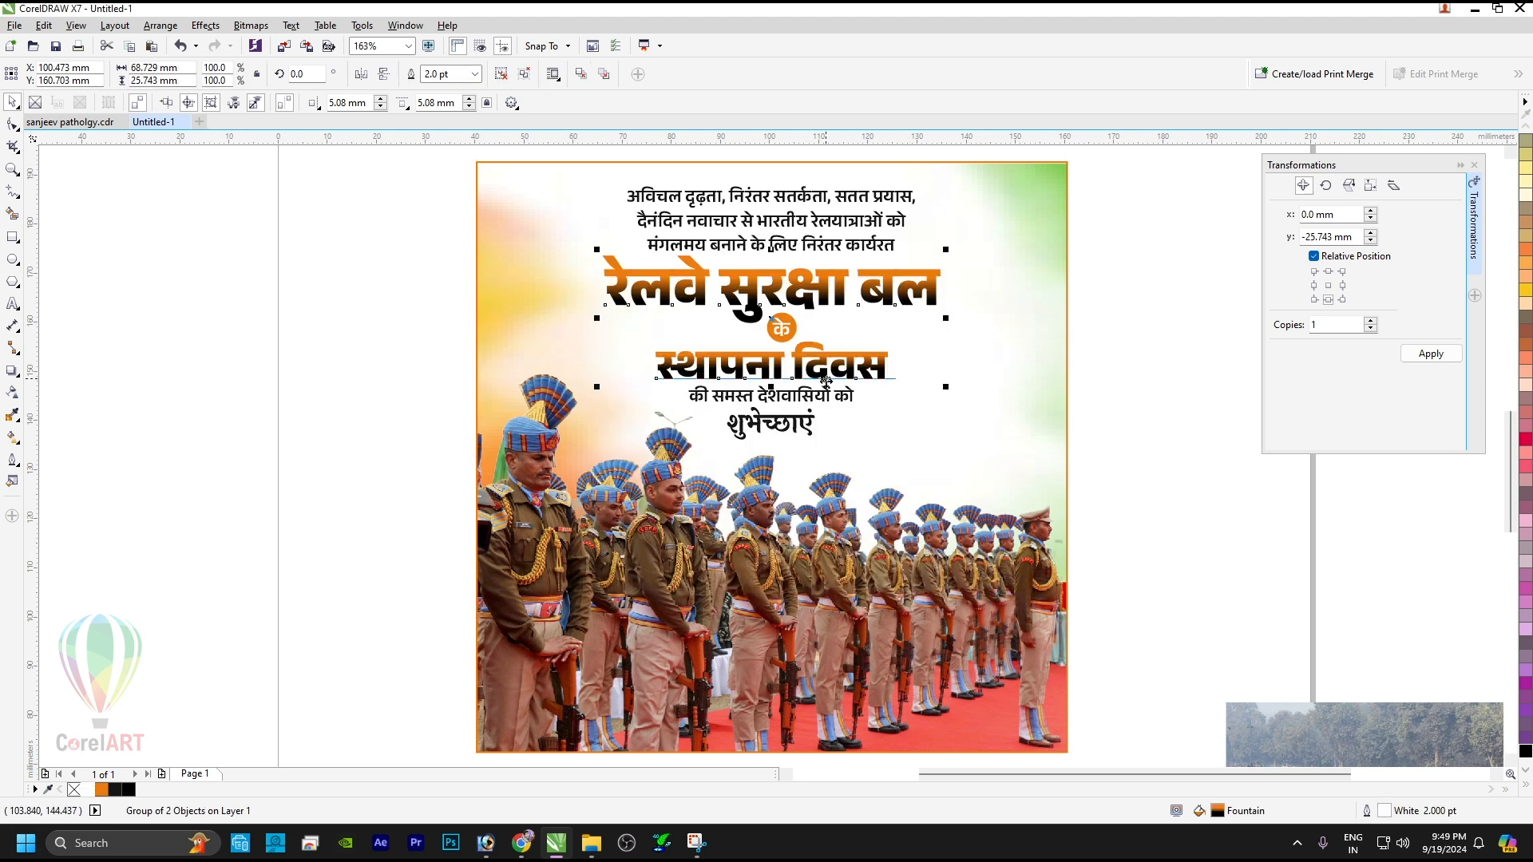
pyautogui.press('F12')
pyautogui.click(762, 571)
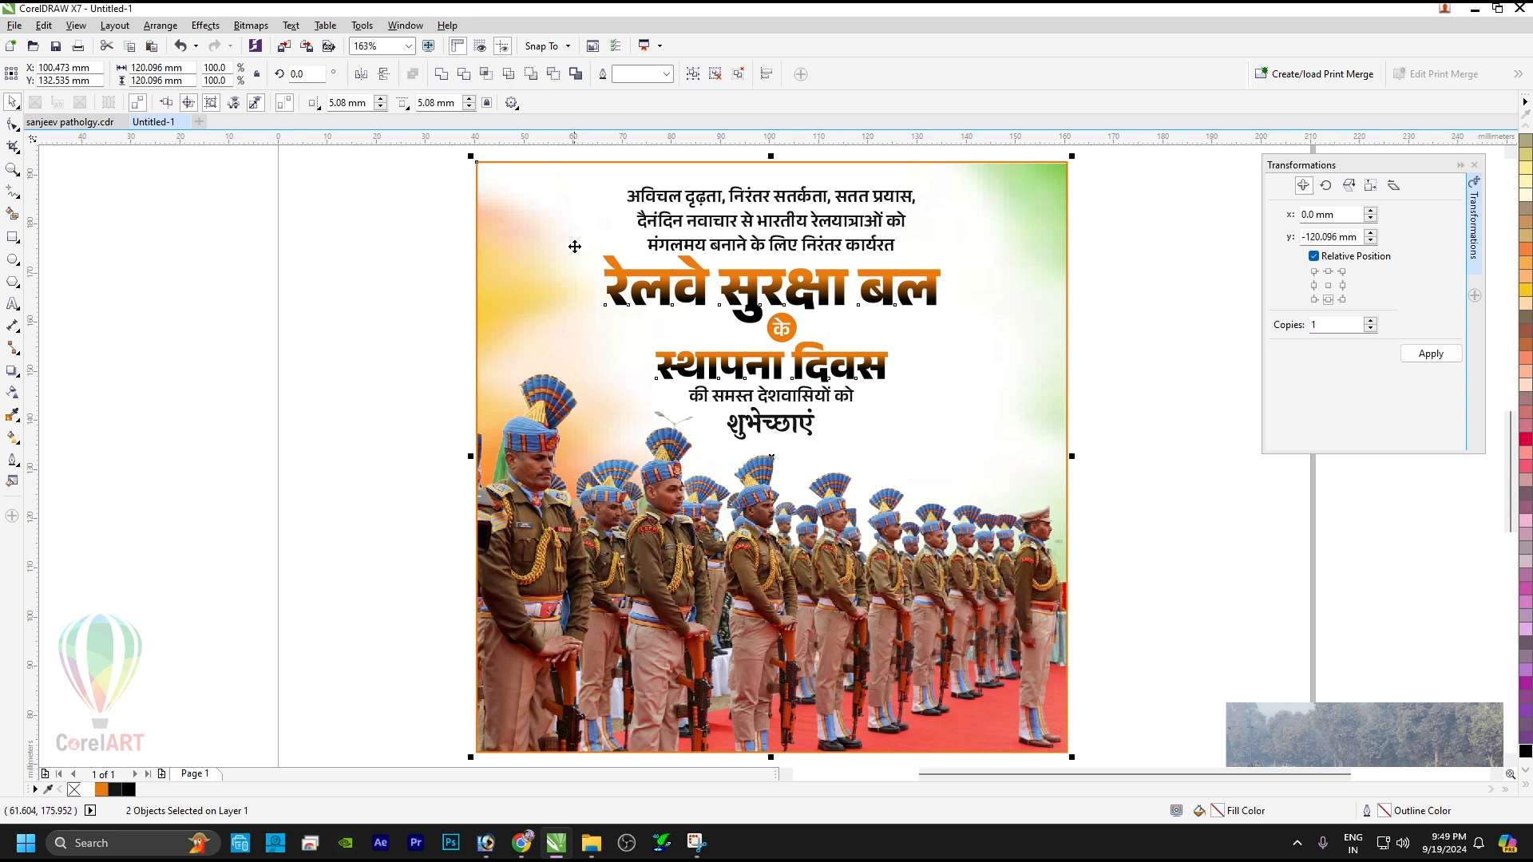
# Duplicate the title group about 0.8 mm lower and colour the copy's fill and outline Sand (C0 M20 Y40 K0).
pyautogui.moveTo(624, 272); pyautogui.dragTo(625, 276)
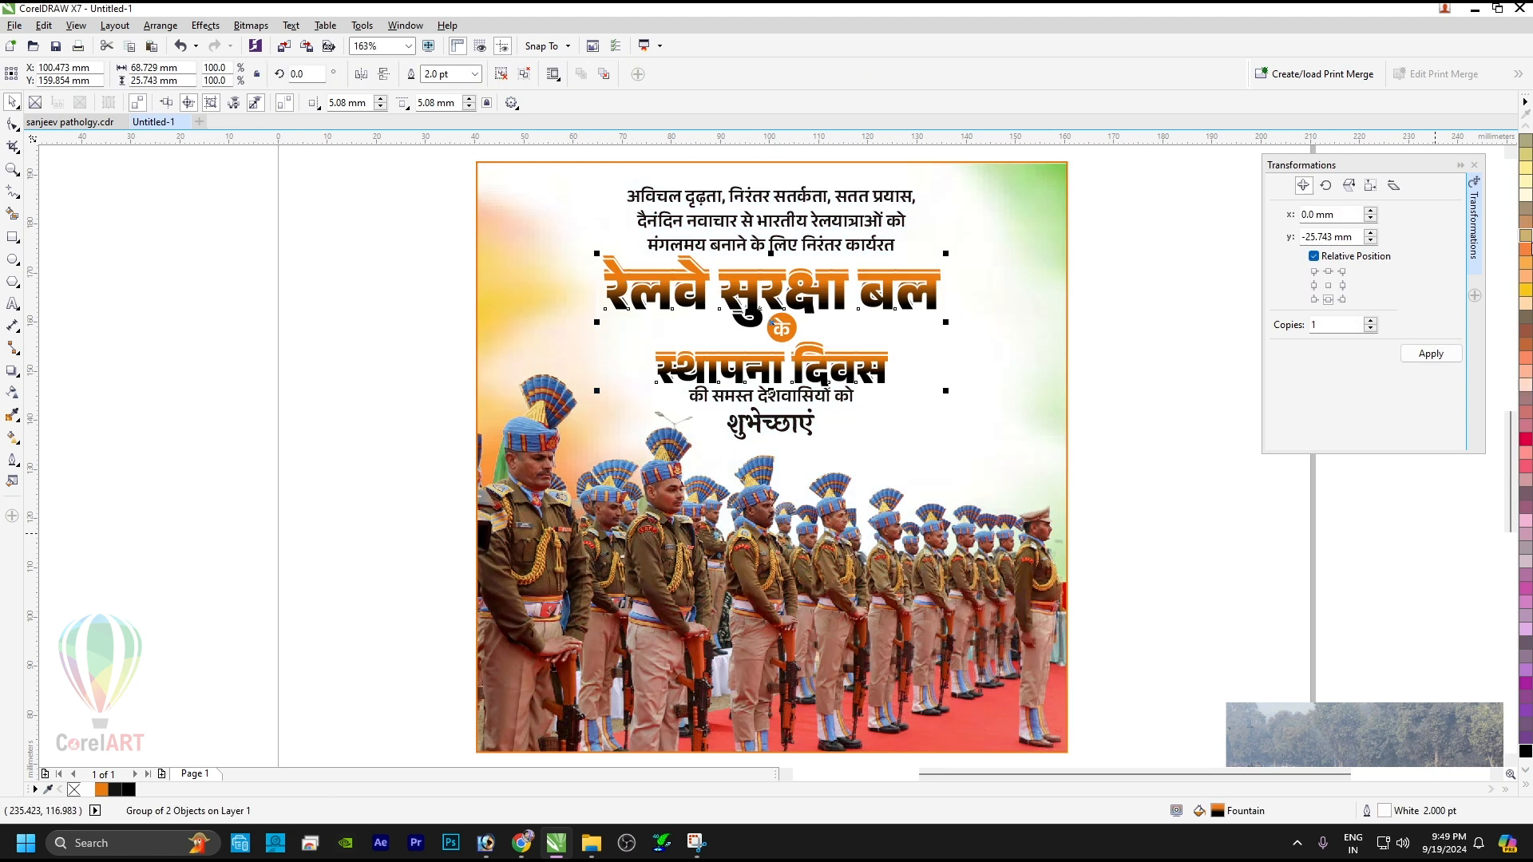
pyautogui.click(1526, 305)
pyautogui.rightClick(1526, 305)
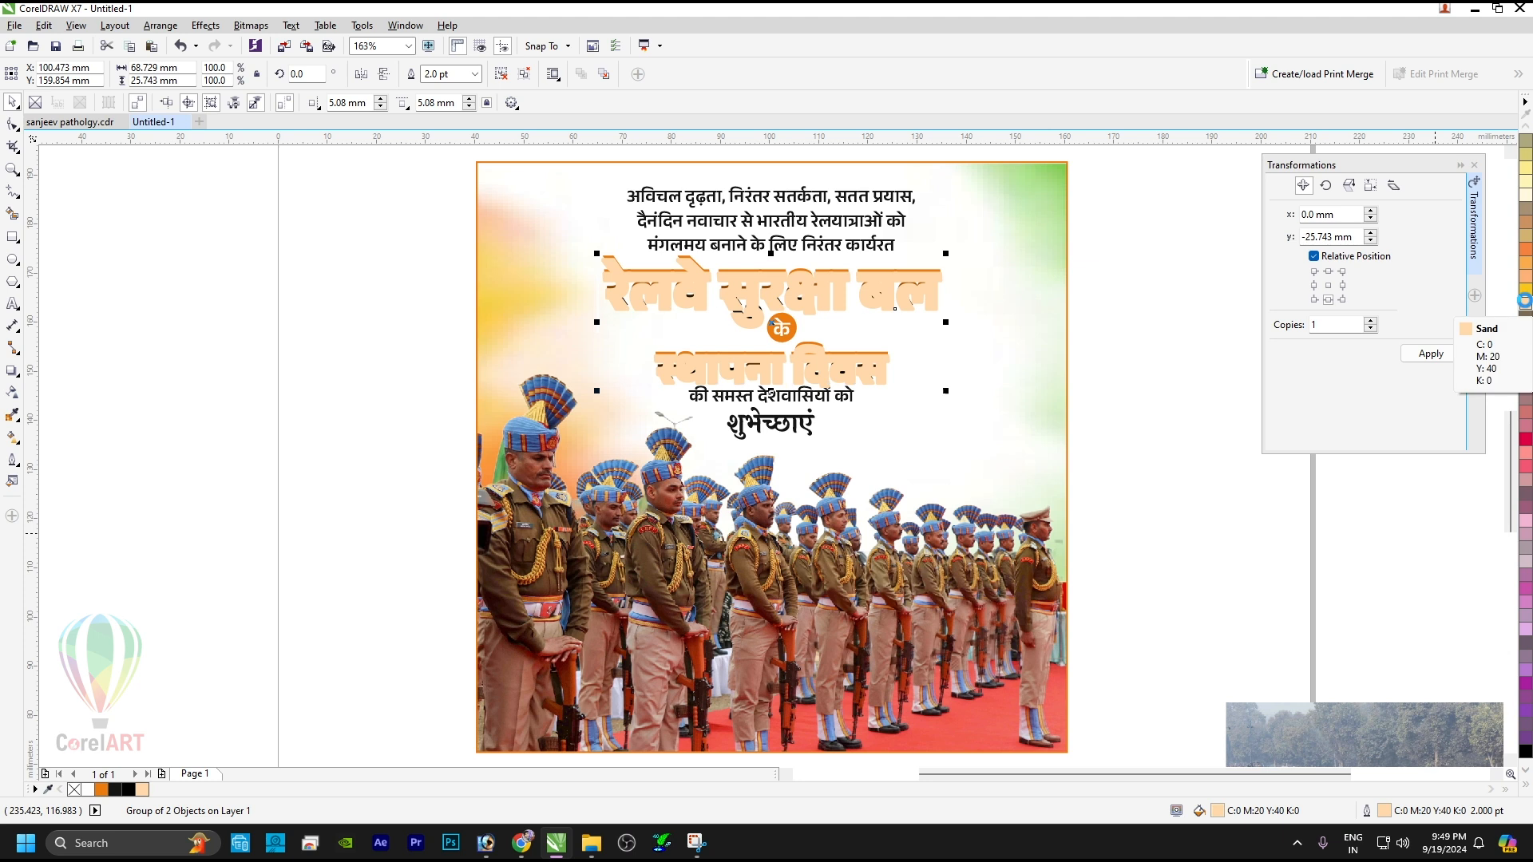
# Nudge the Sand title copy up about 0.4 mm and recolour its fill and outline to C0 M40 Y60 K0.
pyautogui.press('Up')
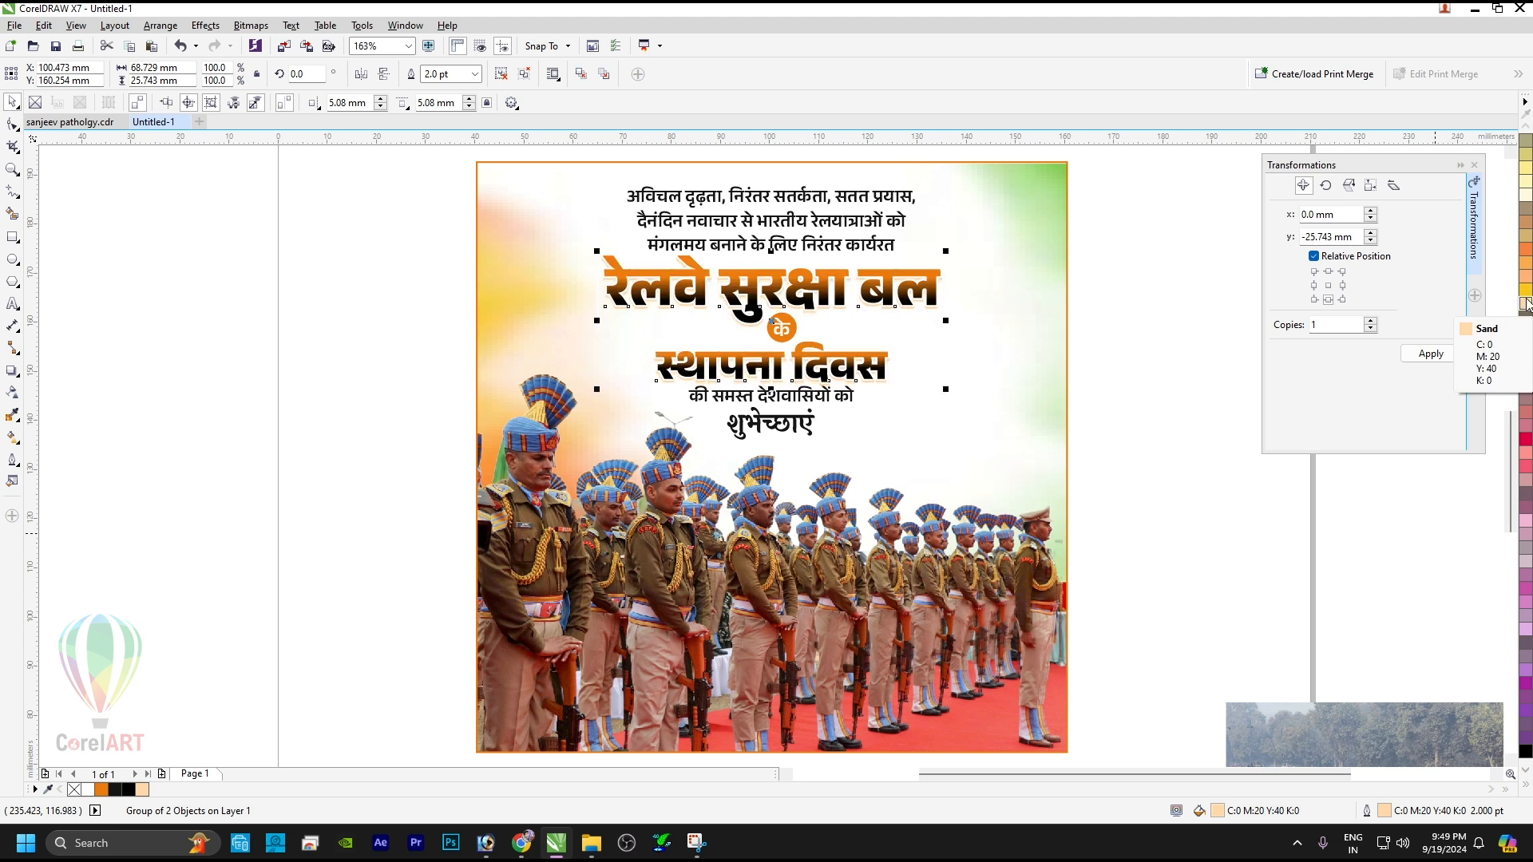
pyautogui.click(1526, 277)
pyautogui.rightClick(1526, 277)
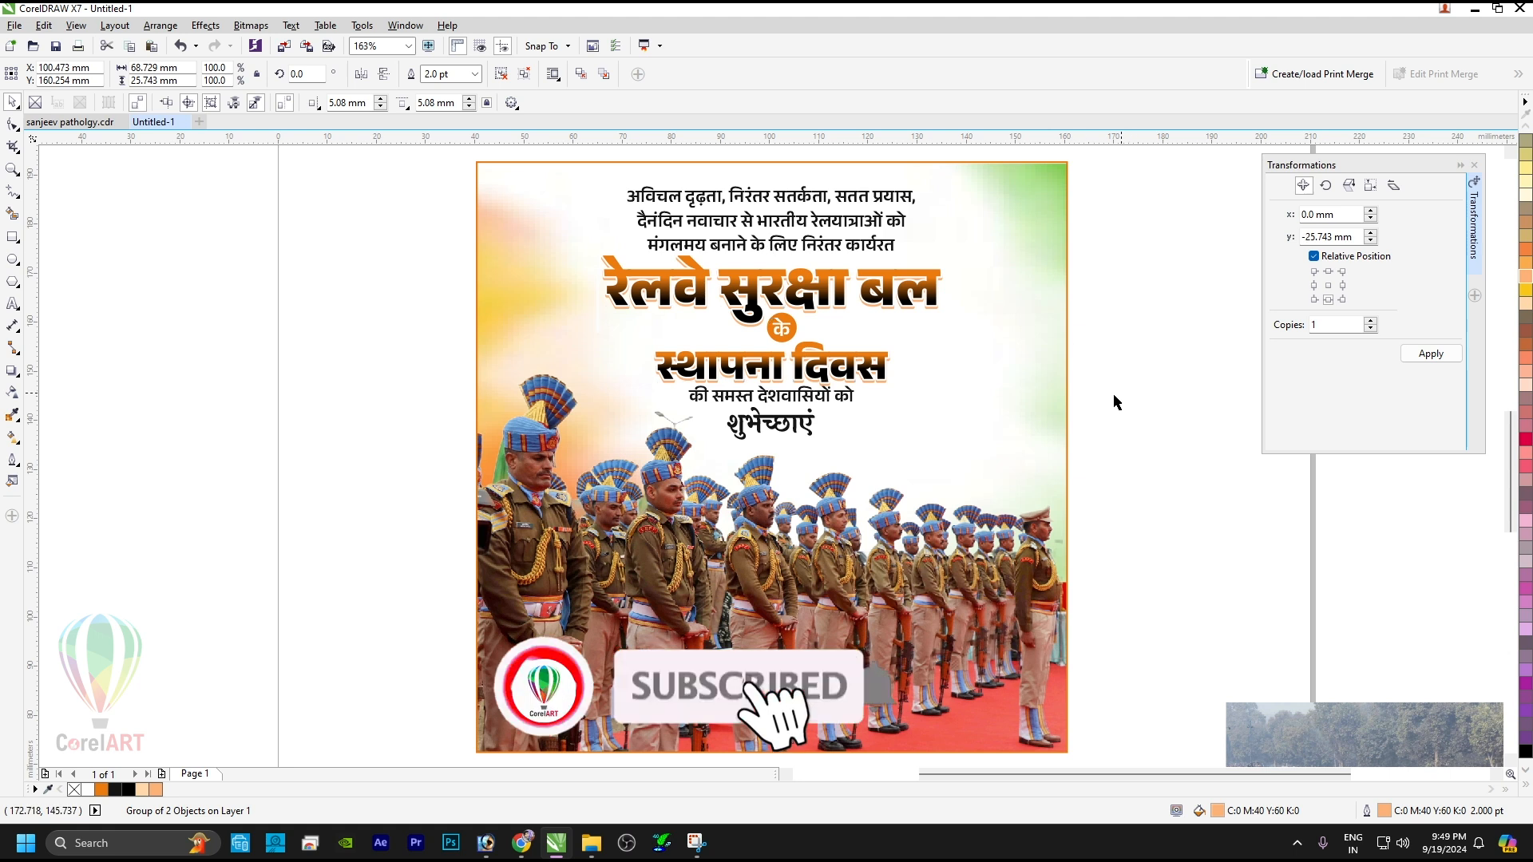
# Move the closing lines की समस्त देशवासियों को and शुभेच्छाएं slightly lower beneath the titles.
pyautogui.click(798, 399)
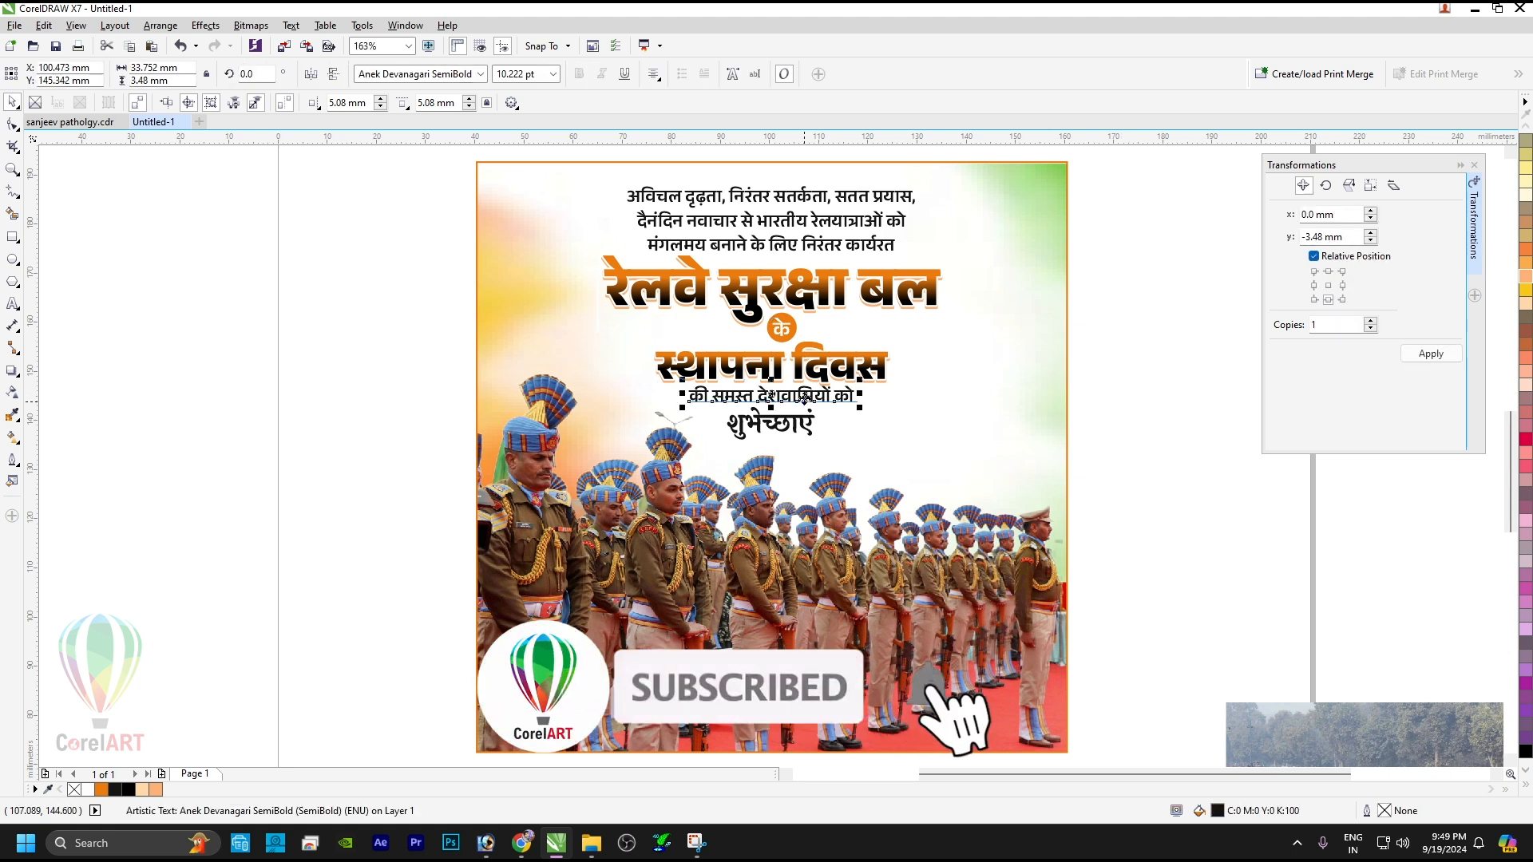
pyautogui.press('Down')
pyautogui.press('Down')
pyautogui.click(796, 426)
pyautogui.click(303, 347)
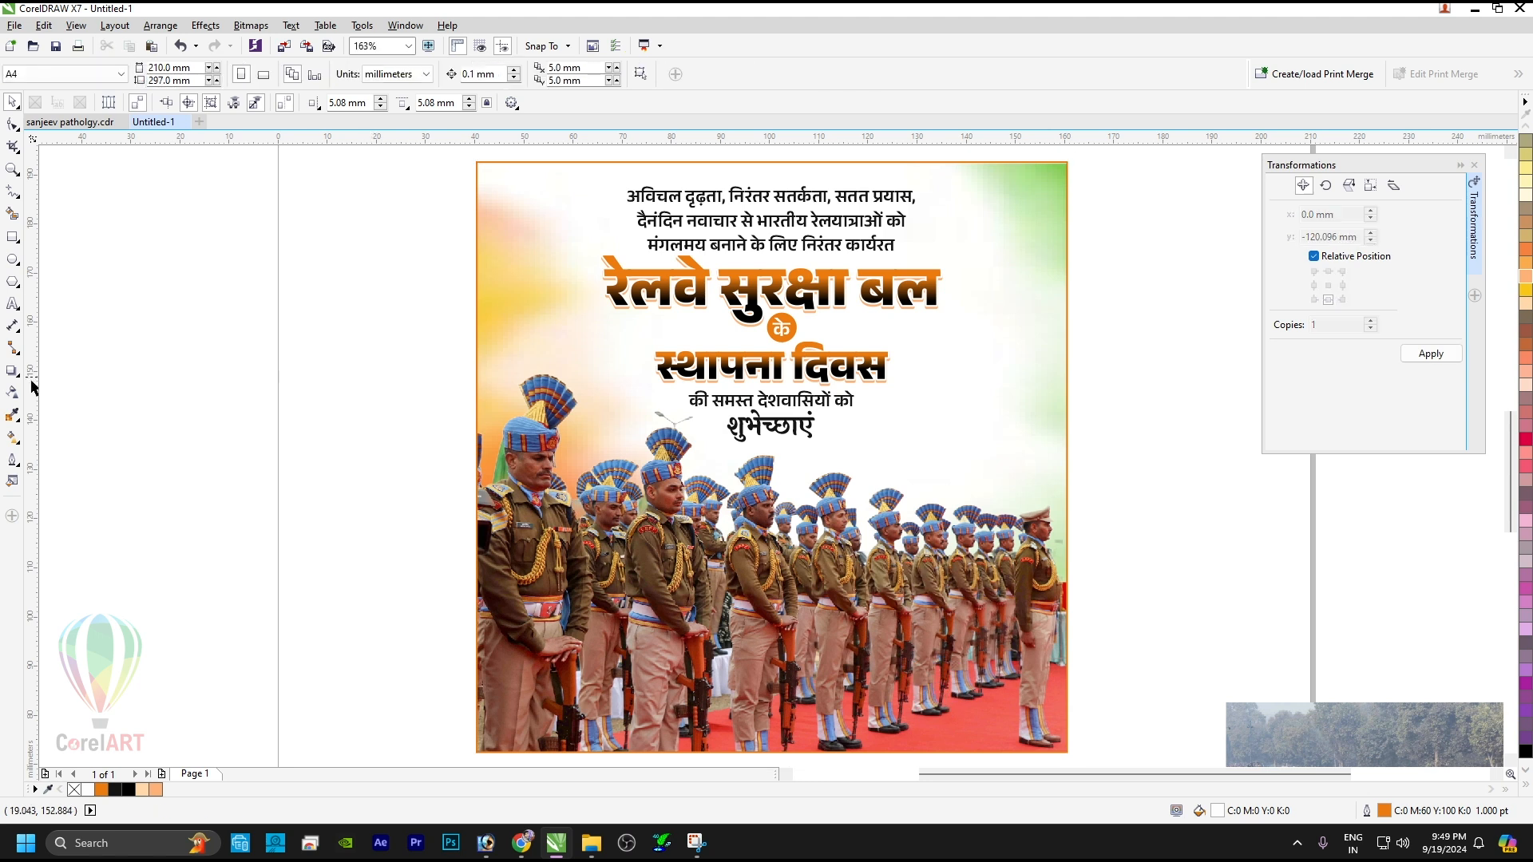
# Sample dark brown from an officer's uniform and fill the line की समस्त देशवासियों को with it.
pyautogui.click(12, 415)
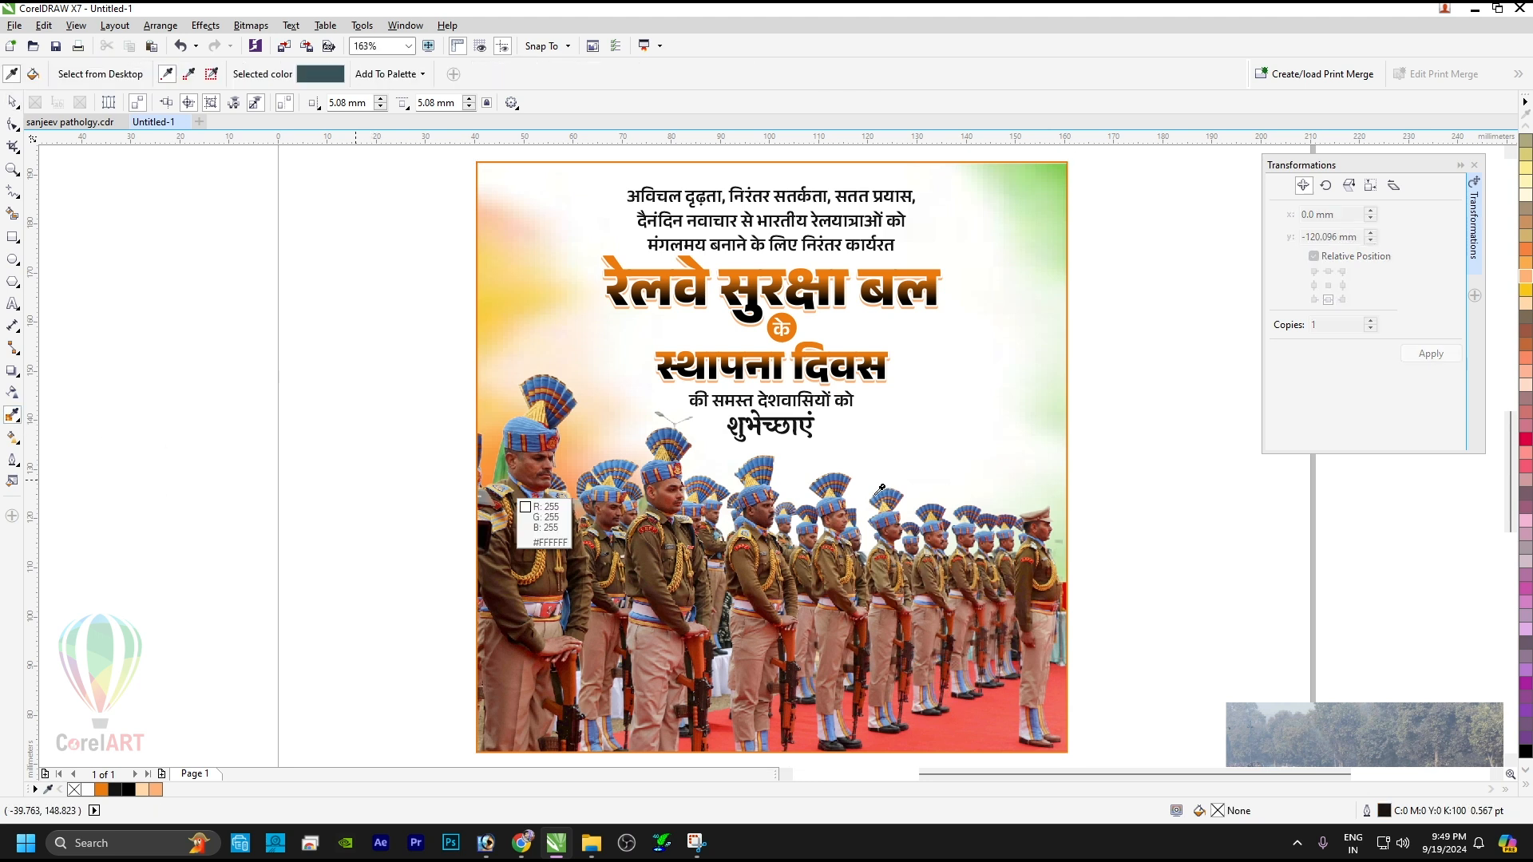
pyautogui.click(933, 570)
pyautogui.press('shift')
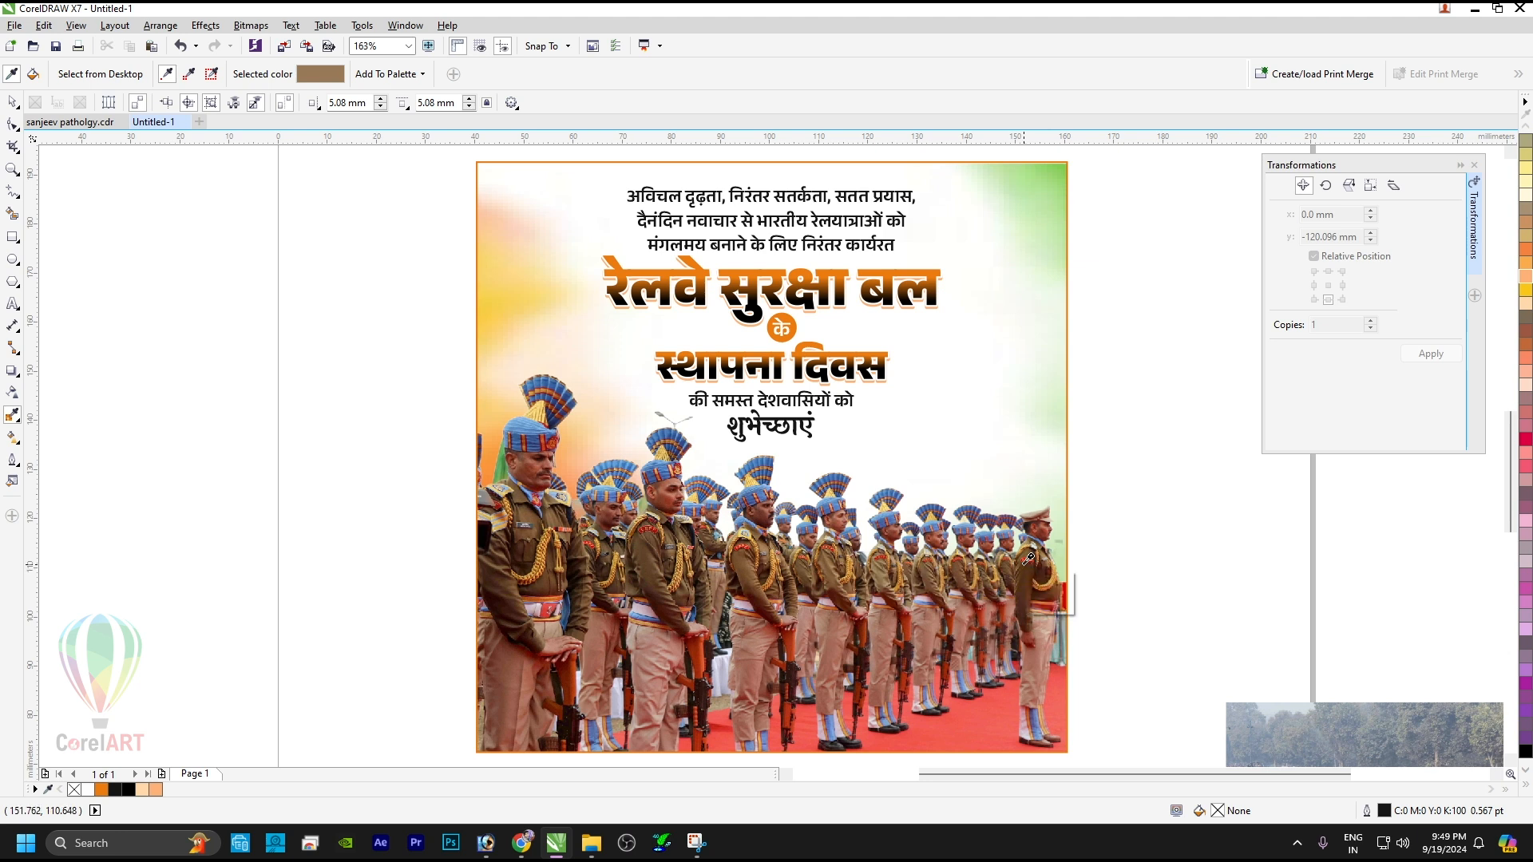
pyautogui.click(1029, 559)
pyautogui.scroll(4, 766, 400)
pyautogui.scroll(2, 767, 400)
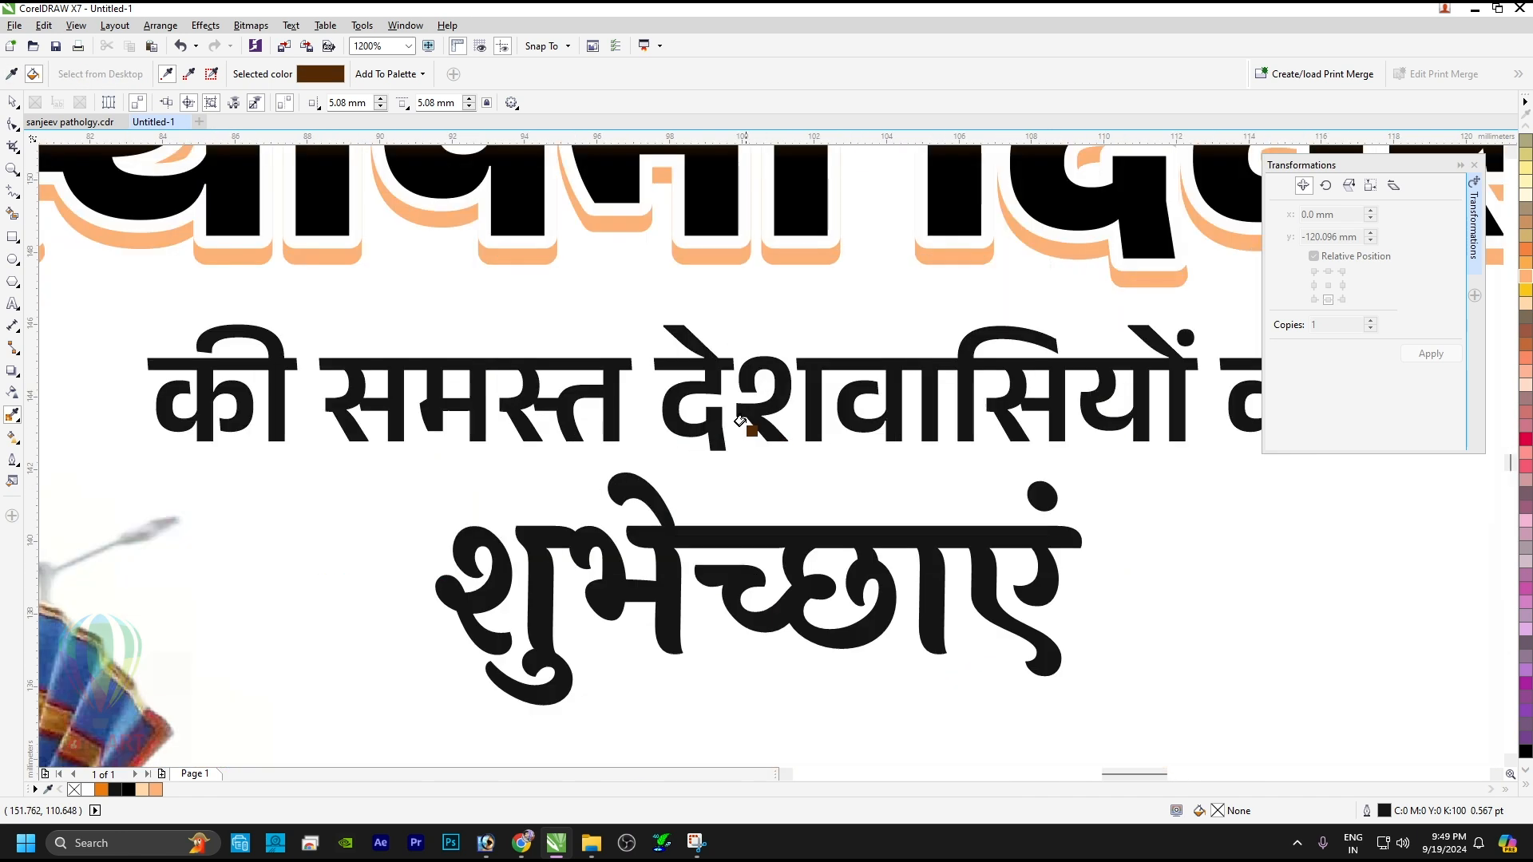
pyautogui.click(752, 415)
pyautogui.press('space')
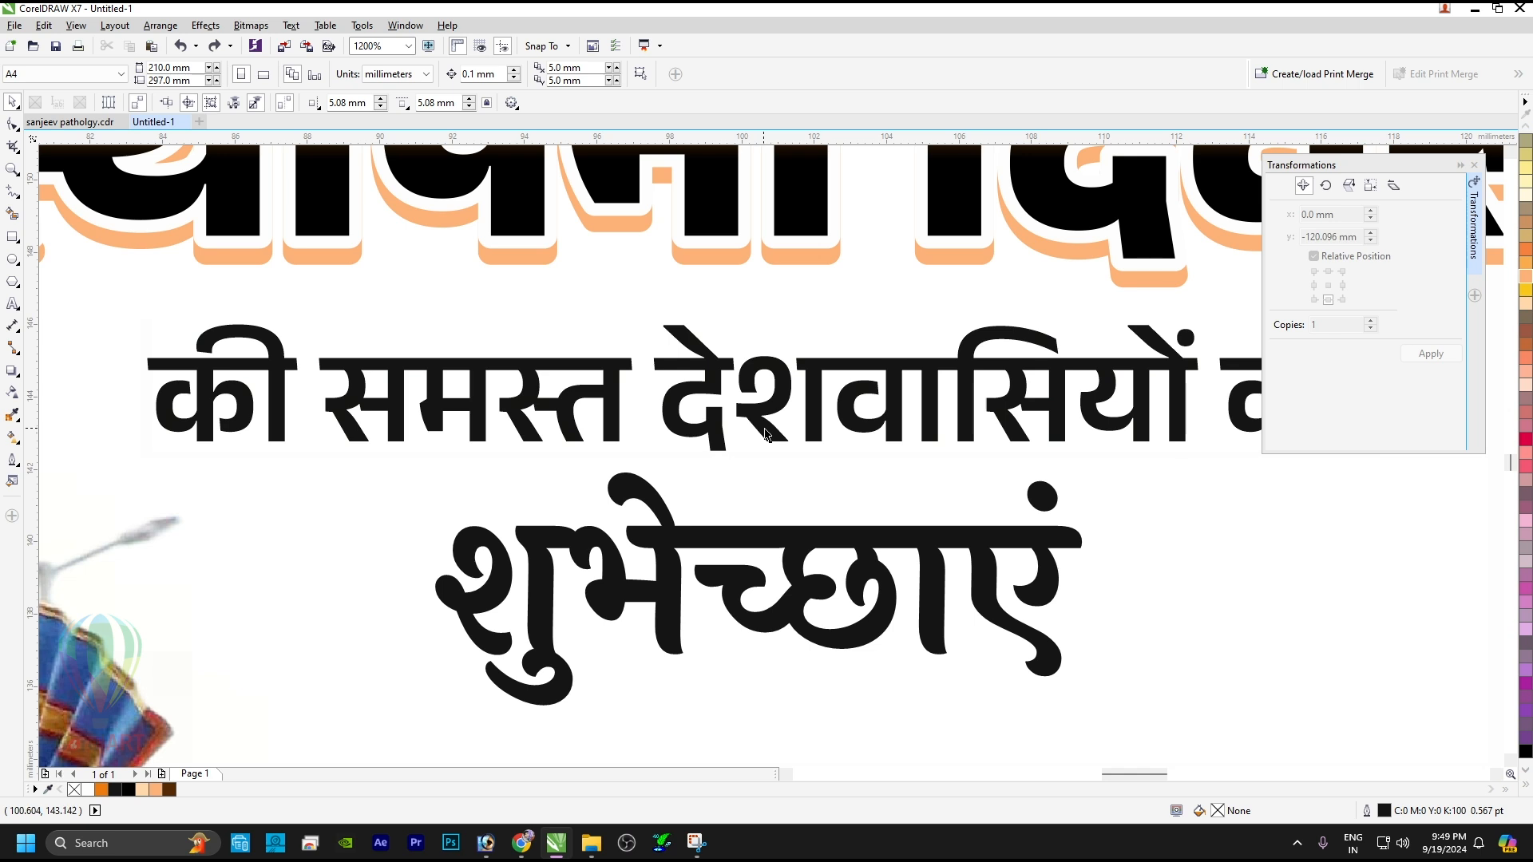
pyautogui.click(765, 433)
pyautogui.click(168, 790)
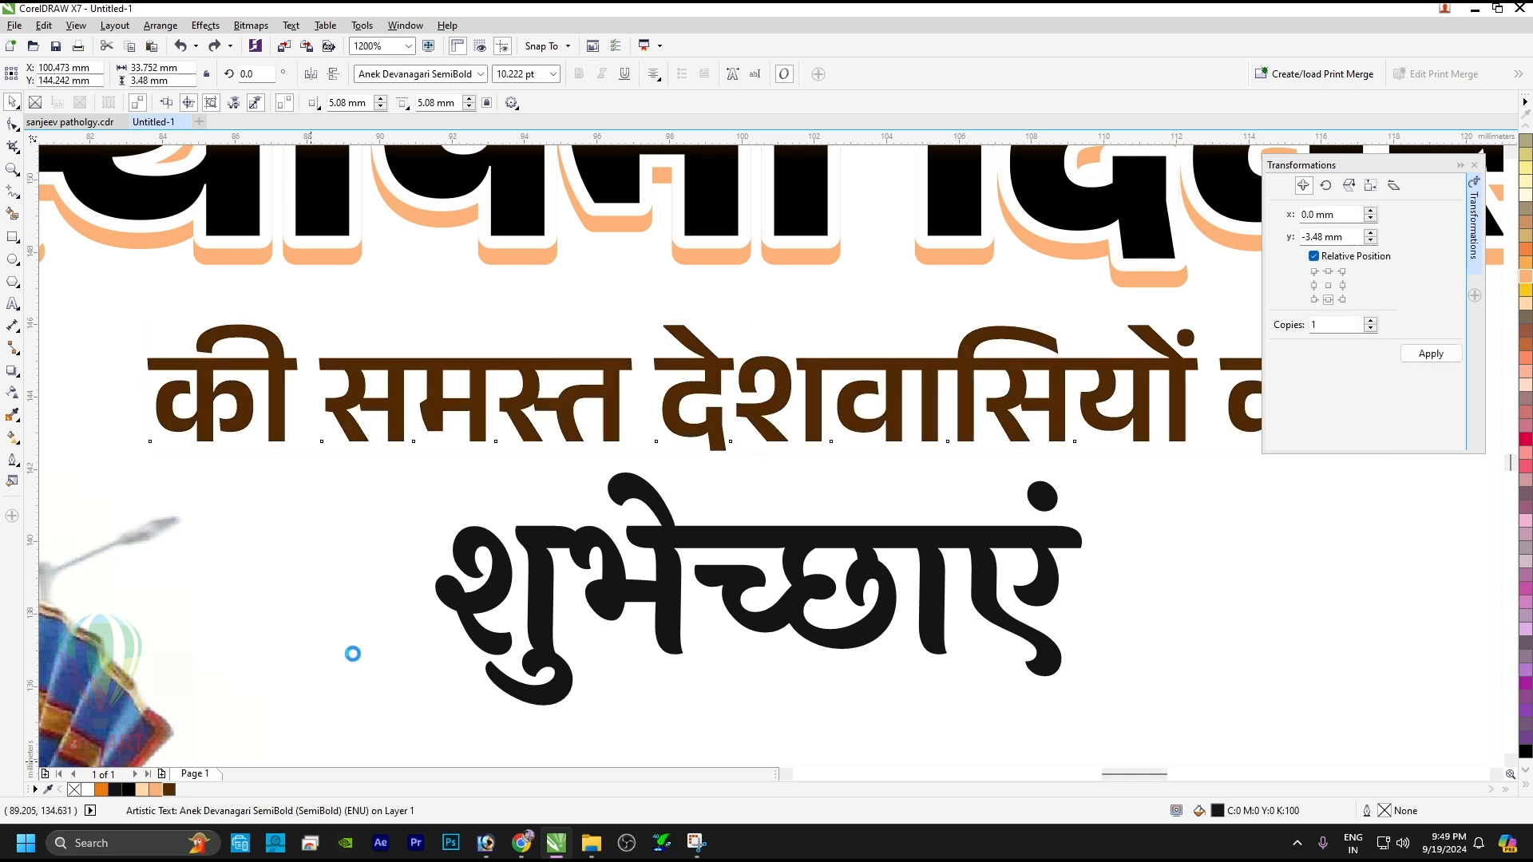
# Apply the same dark brown (C16 M65 Y100 K70) to शुभेच्छाएं and the three-line intro text.
pyautogui.click(673, 534)
pyautogui.hotkey('ctrl', 'r')
pyautogui.press('F4')
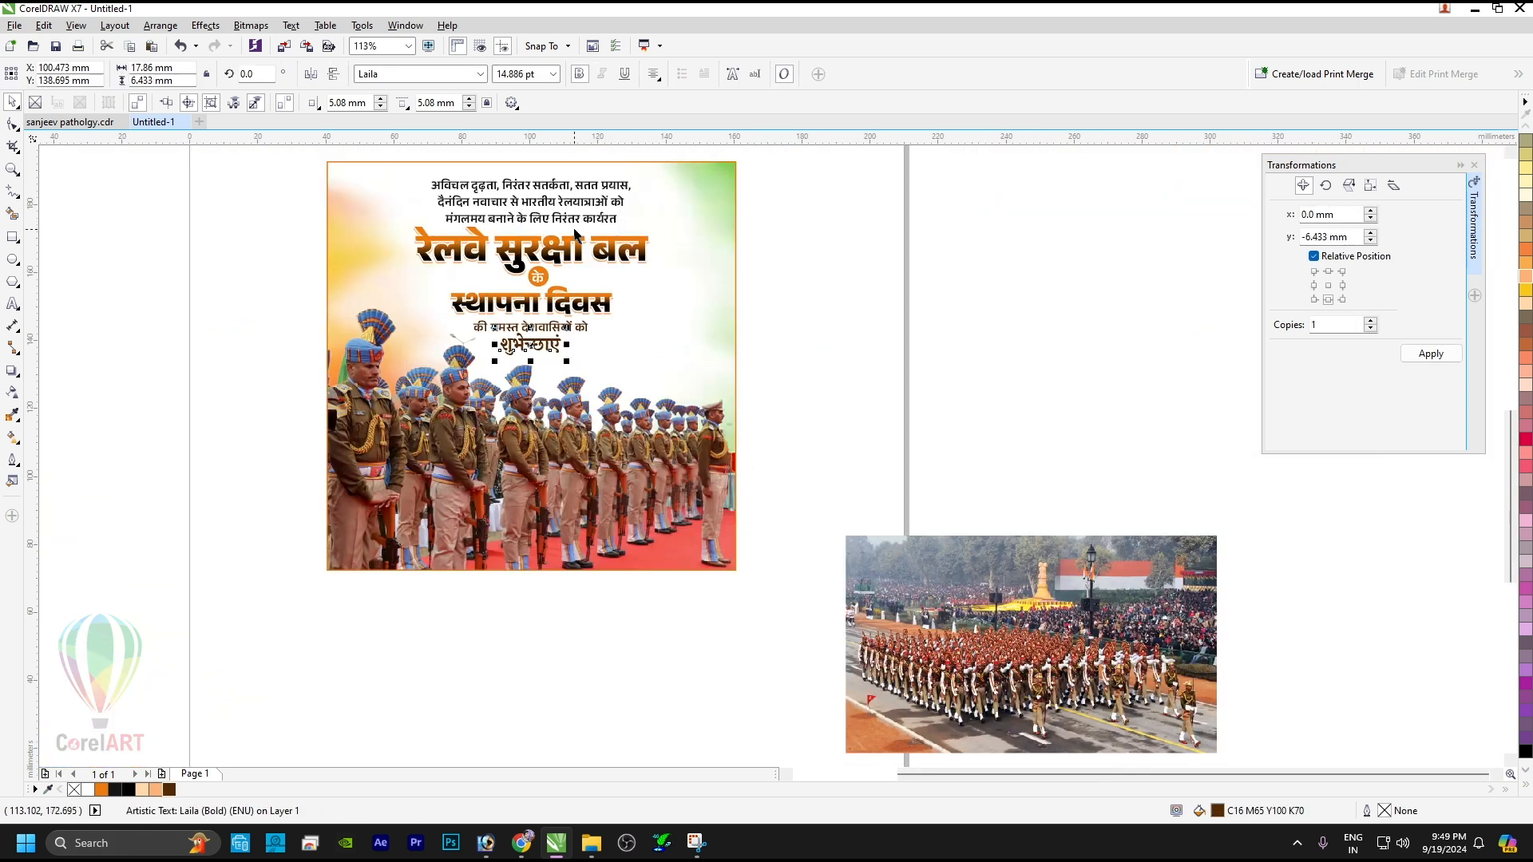
pyautogui.click(773, 325)
pyautogui.click(633, 312)
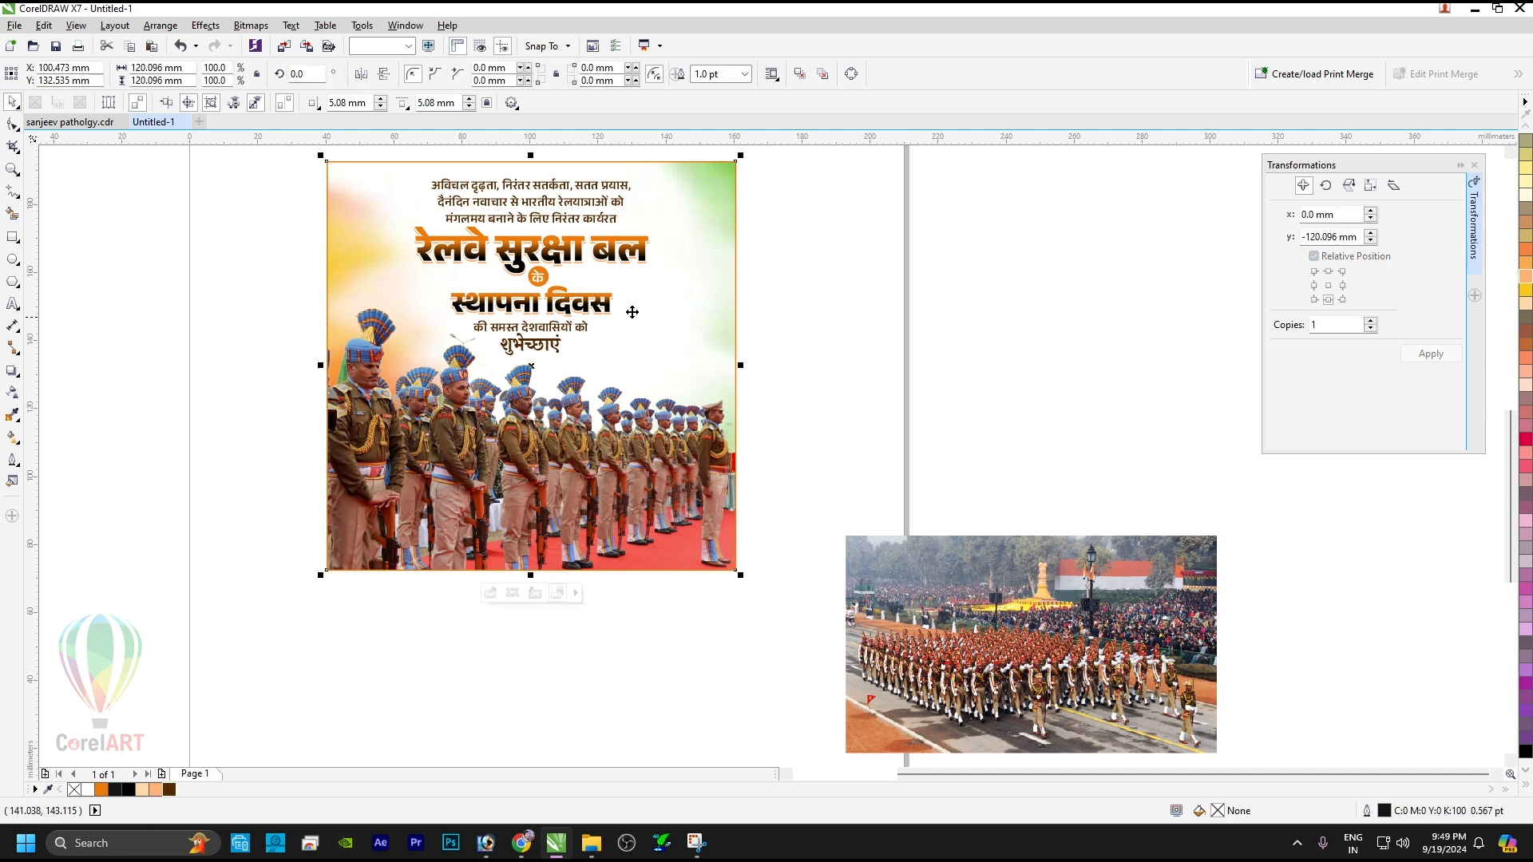
# Fill only the circle behind के with the same dark brown, undoing the fill of its whole group.
pyautogui.scroll(2, 559, 279)
pyautogui.click(507, 255)
pyautogui.hotkey('ctrl', 'r')
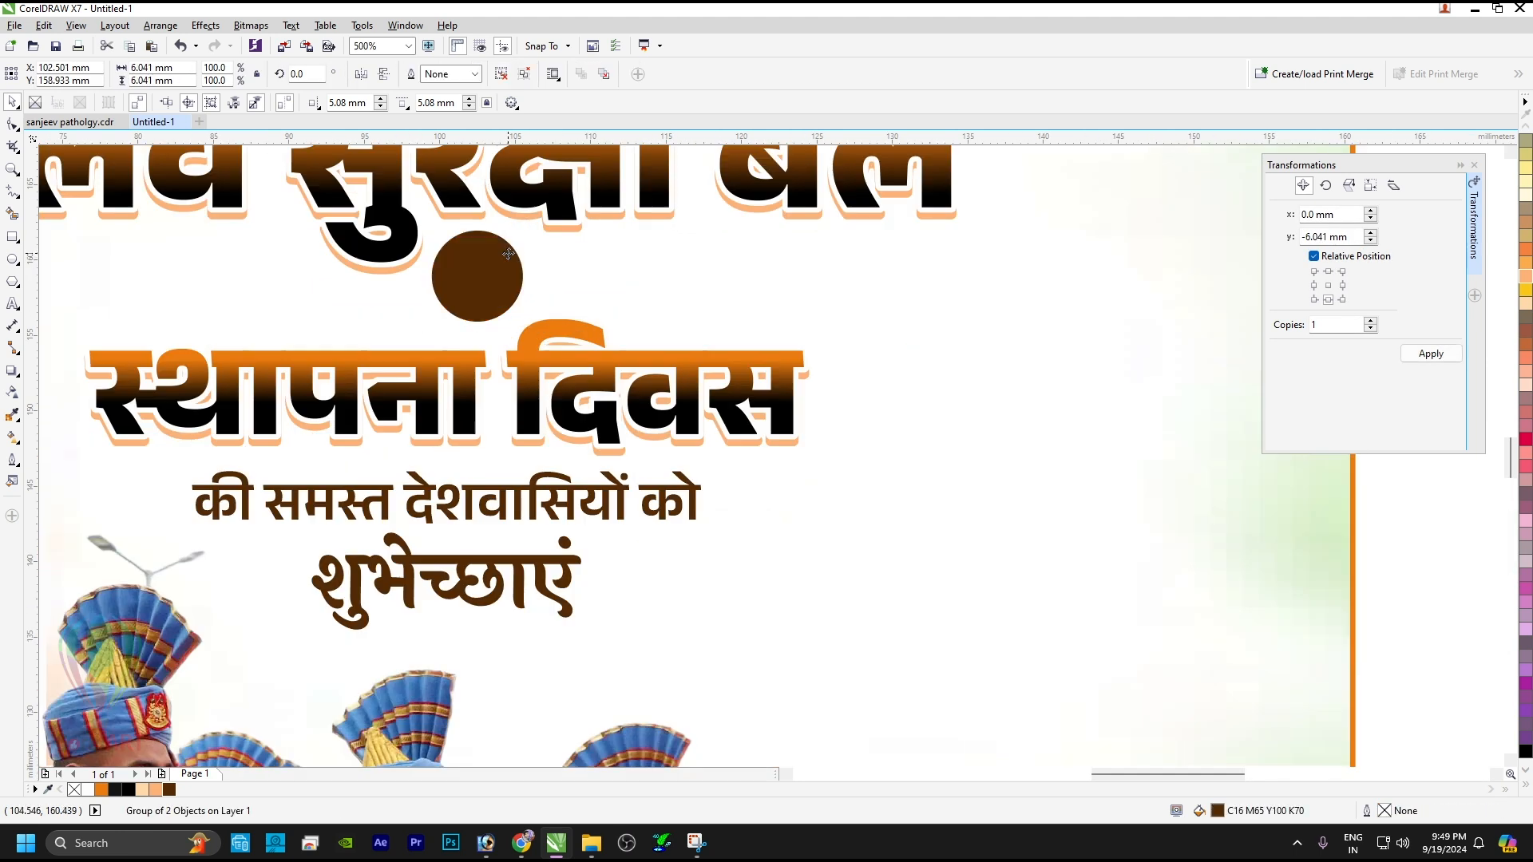
pyautogui.hotkey('ctrl', 'z')
pyautogui.keyDown('ctrl'); pyautogui.click(509, 254); pyautogui.keyUp('ctrl')
pyautogui.hotkey('ctrl', 'r')
pyautogui.press('F4')
pyautogui.click(970, 339)
pyautogui.click(695, 332)
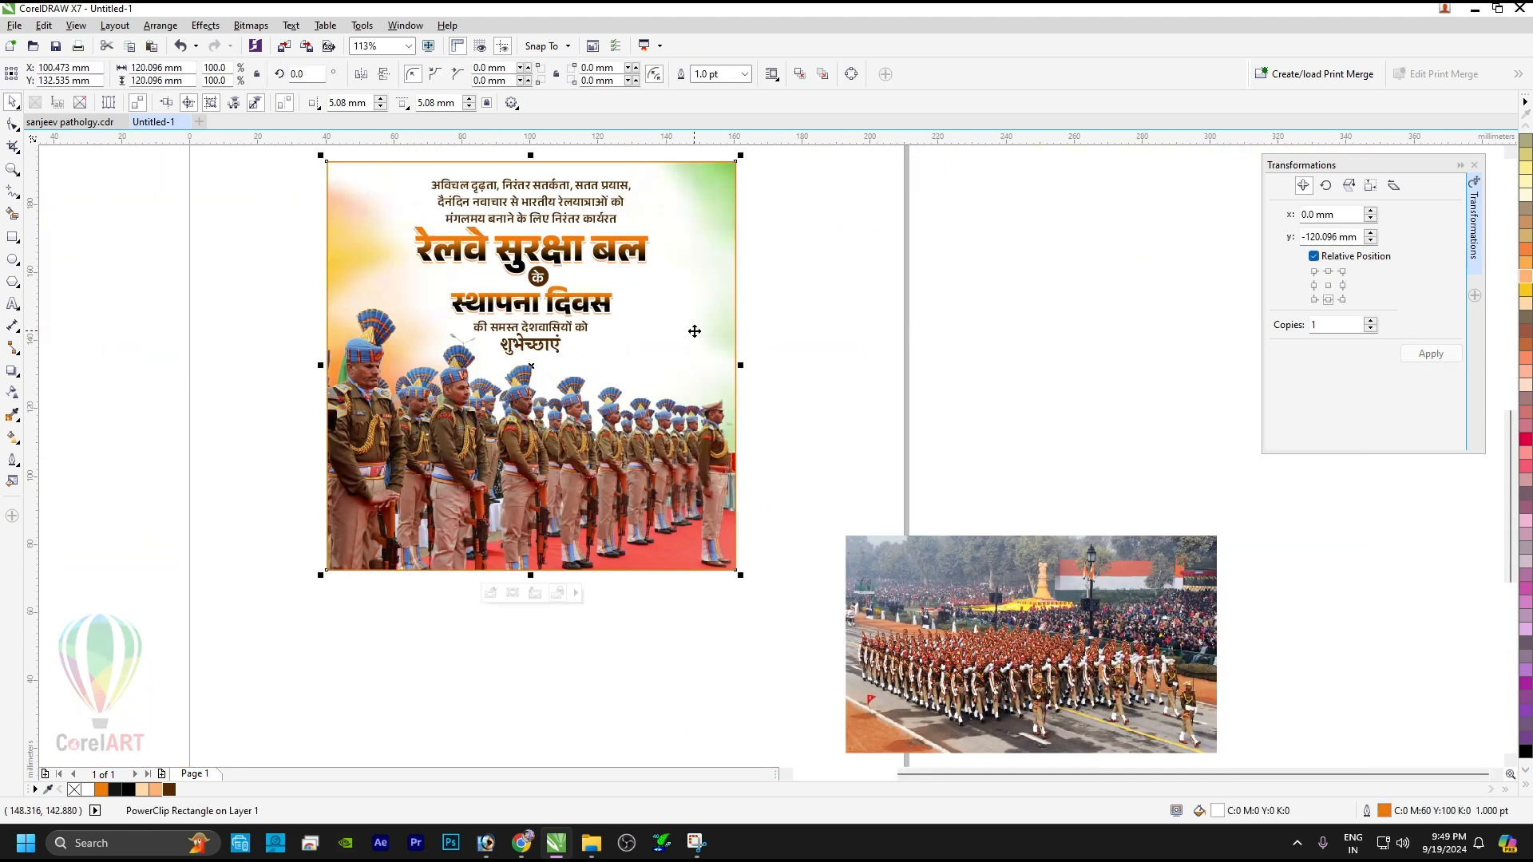
# Convert the शुभेच्छाएं text to curves.
pyautogui.hotkey('shift', 'F2')
pyautogui.click(314, 276)
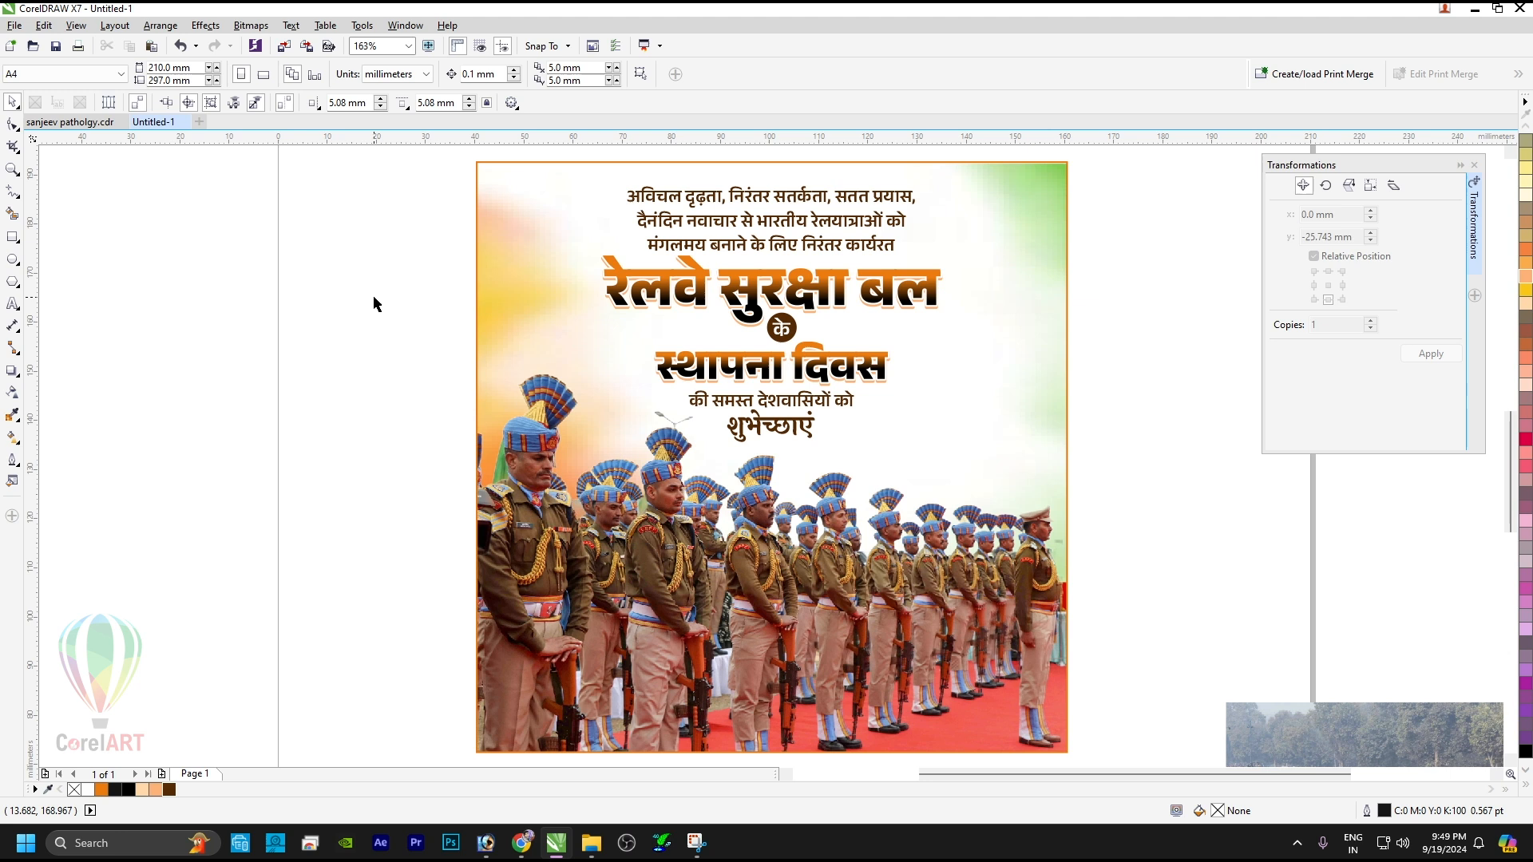
pyautogui.click(788, 421)
pyautogui.hotkey('ctrl', 'q')
pyautogui.click(409, 256)
# Narrow the tricolour background inside the poster's PowerClip frame to bring more orange and green into the frame.
pyautogui.click(540, 232)
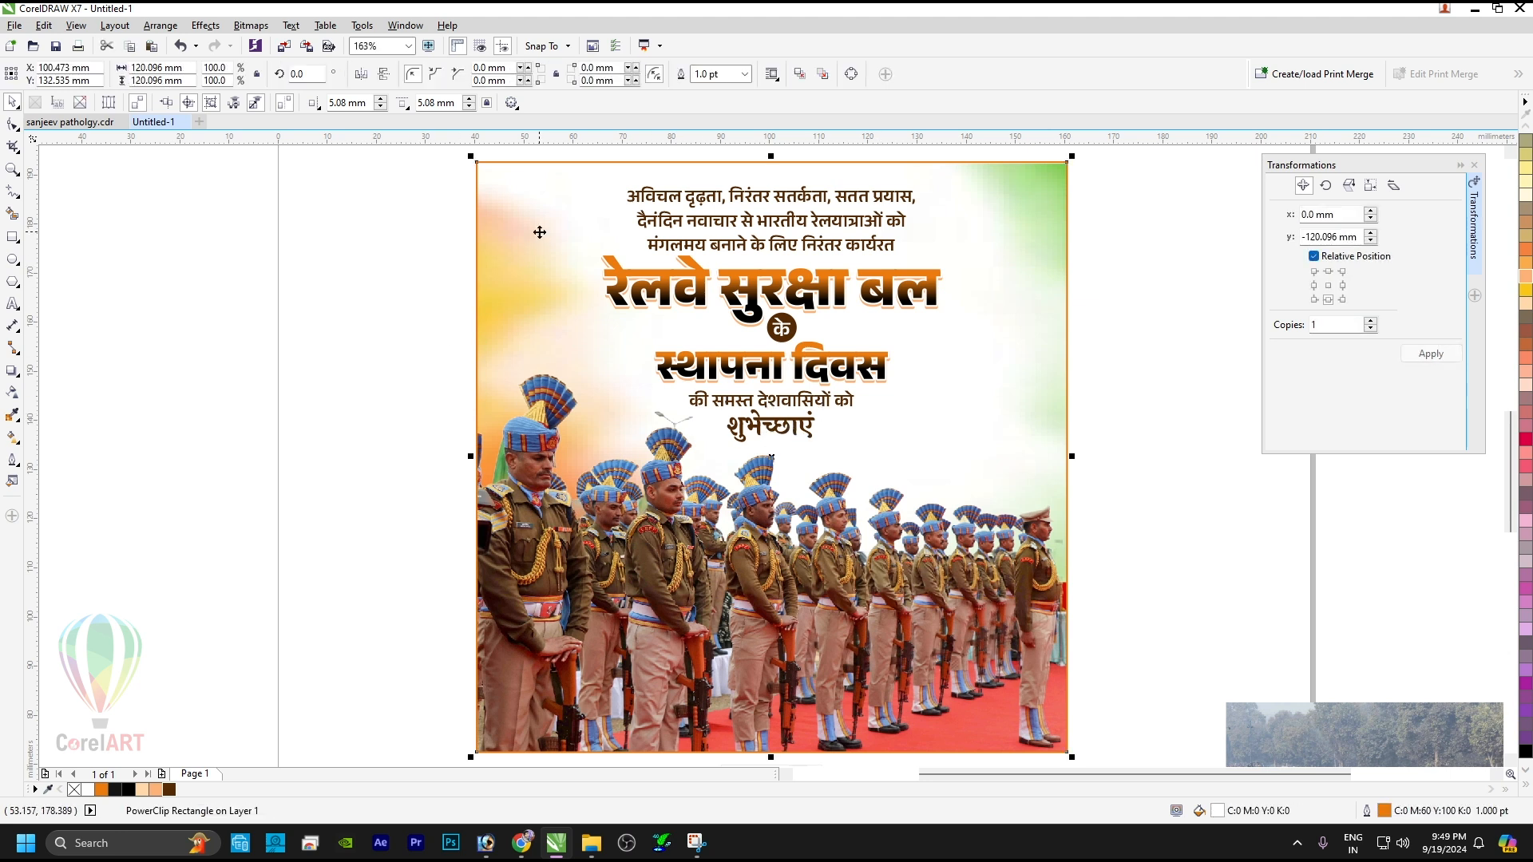
pyautogui.click(309, 463)
pyautogui.keyDown('ctrl'); pyautogui.click(876, 320); pyautogui.keyUp('ctrl')
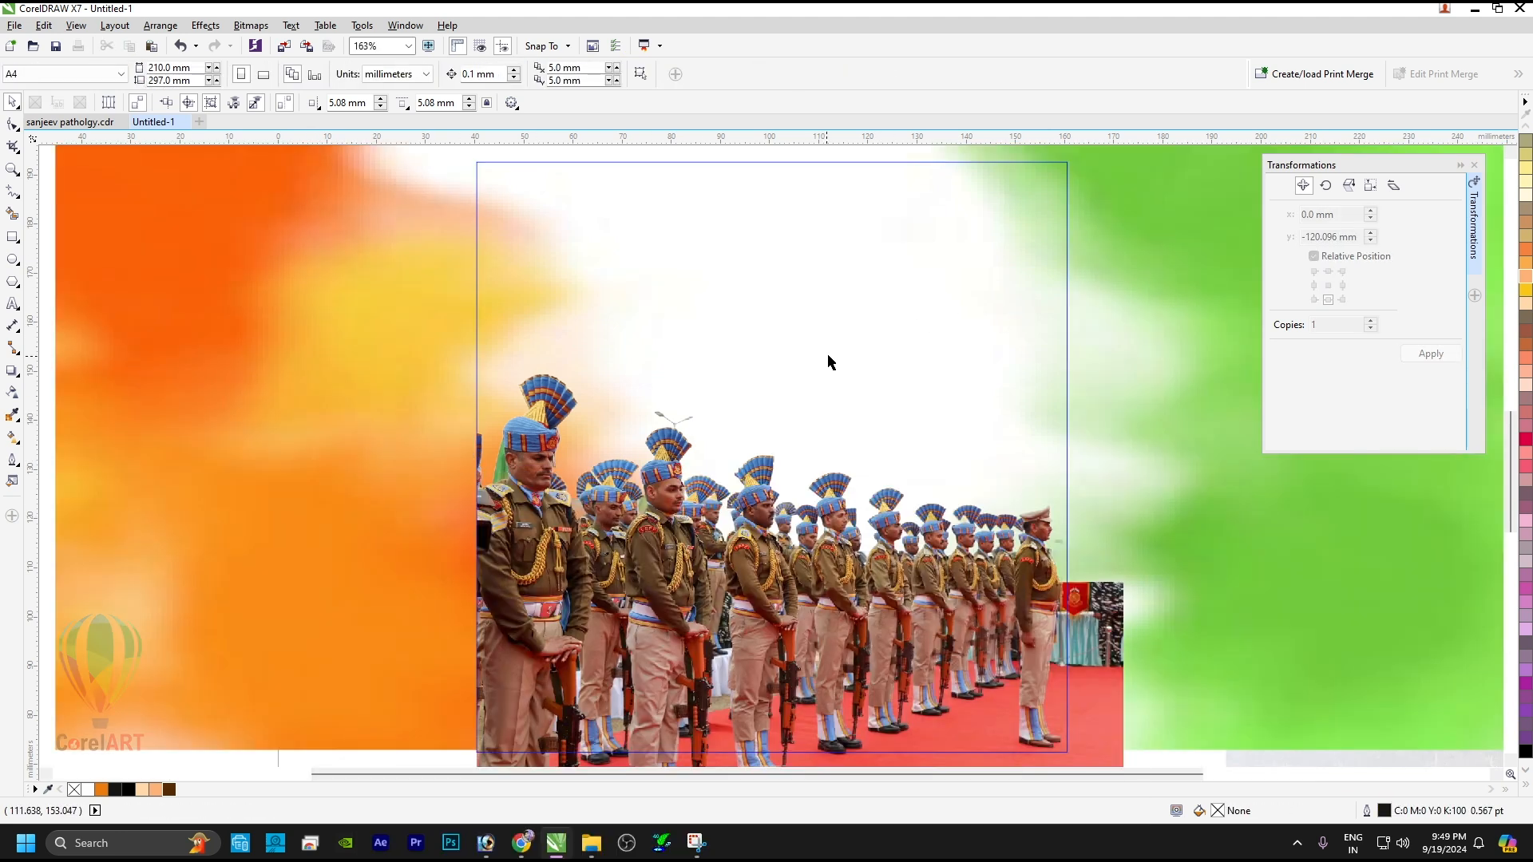
pyautogui.scroll(-2, 818, 421)
pyautogui.scroll(-1, 737, 422)
pyautogui.click(955, 398)
pyautogui.moveTo(968, 408); pyautogui.dragTo(895, 403)
pyautogui.keyDown('ctrl'); pyautogui.click(1023, 345); pyautogui.keyUp('ctrl')
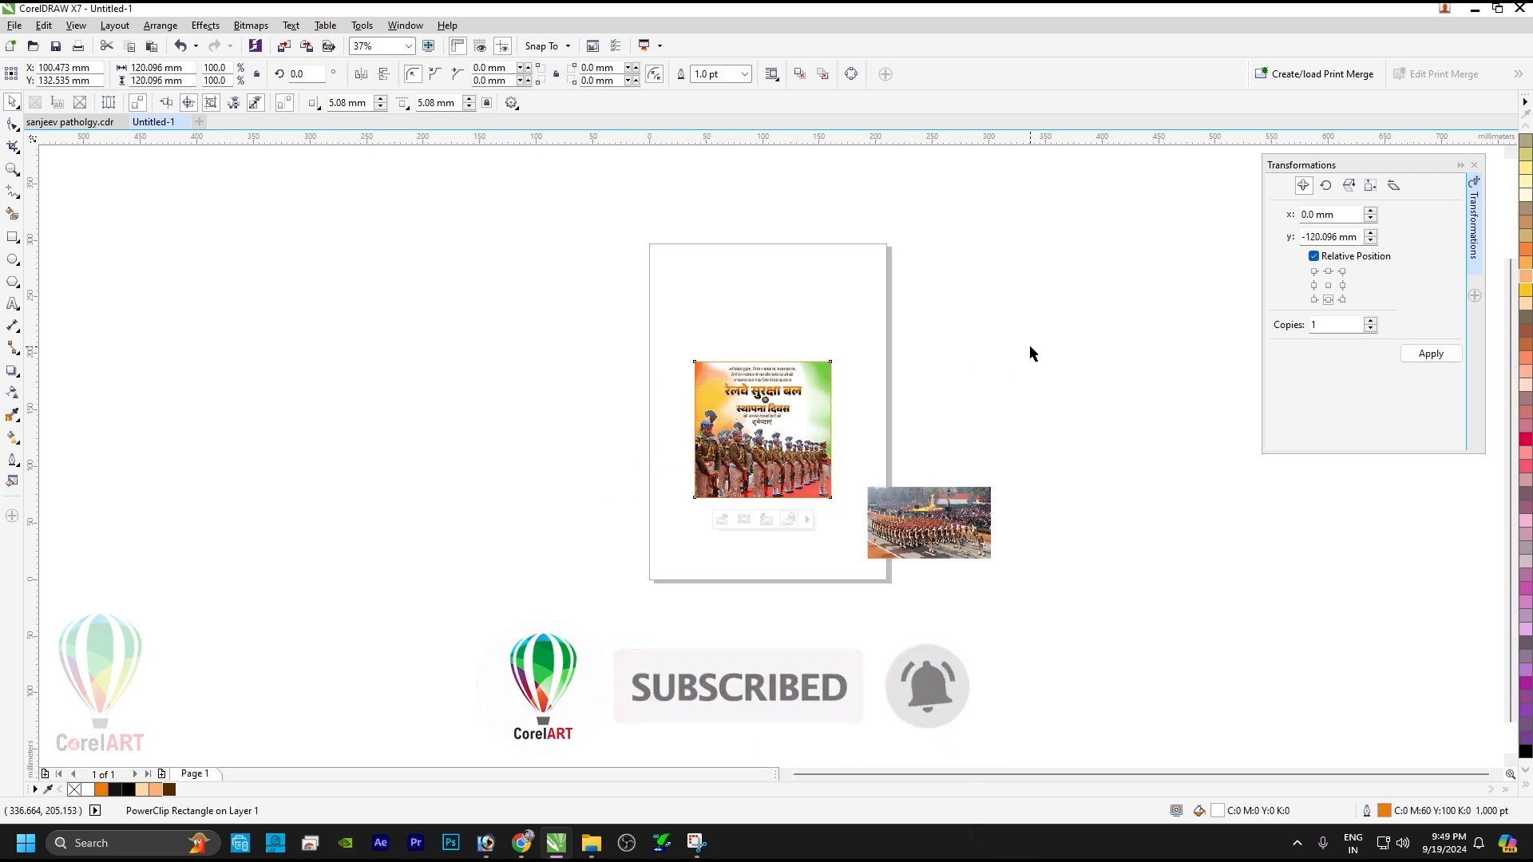
pyautogui.hotkey('shift', 'F2')
pyautogui.click(337, 418)
# Draw a circle about 28 mm across over the poster's upper-right corner.
pyautogui.scroll(-1, 337, 418)
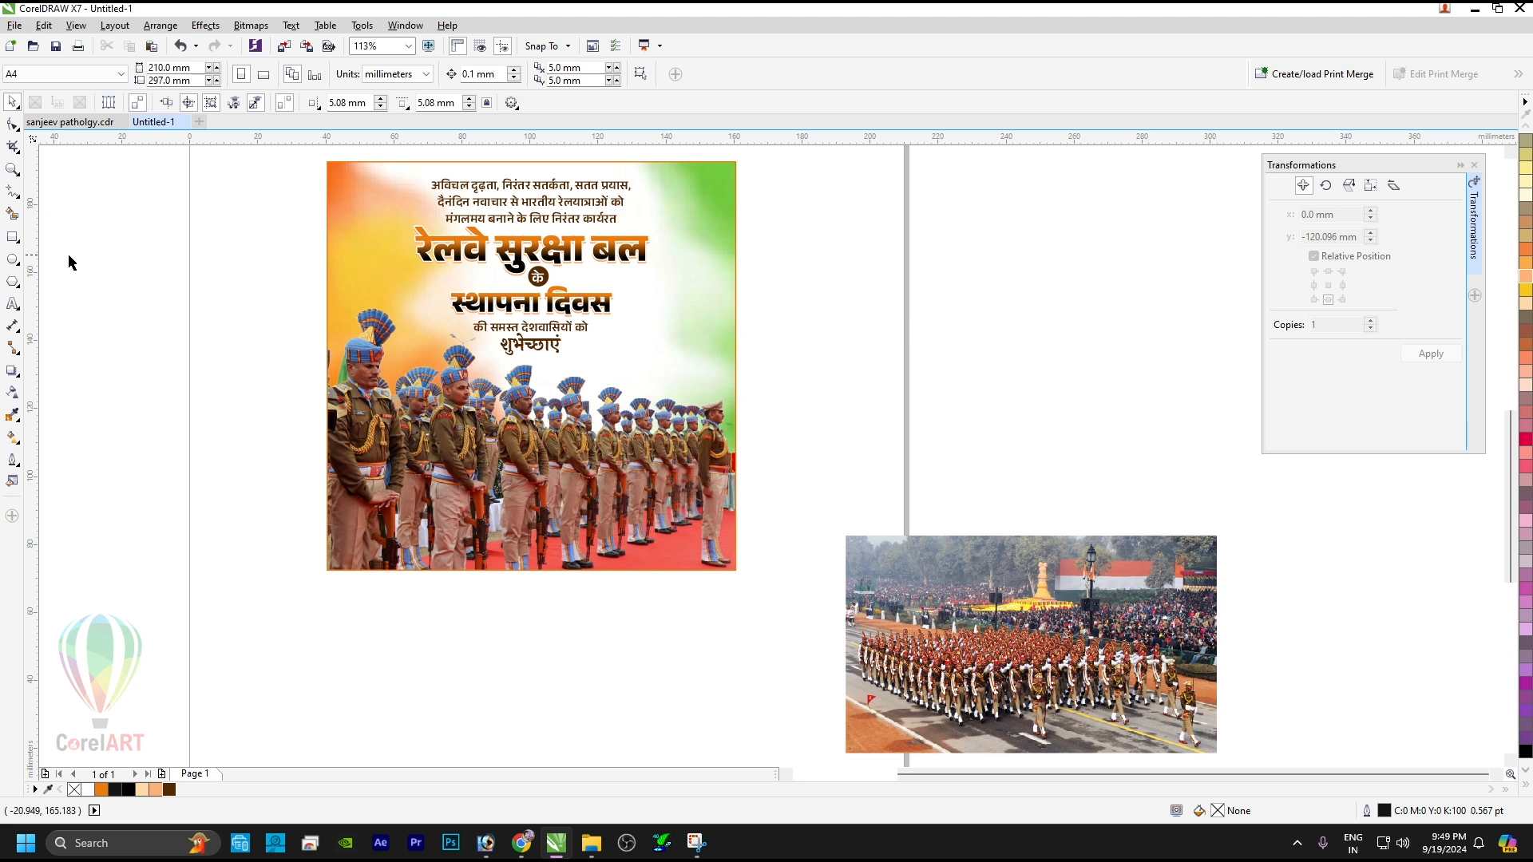
pyautogui.click(12, 260)
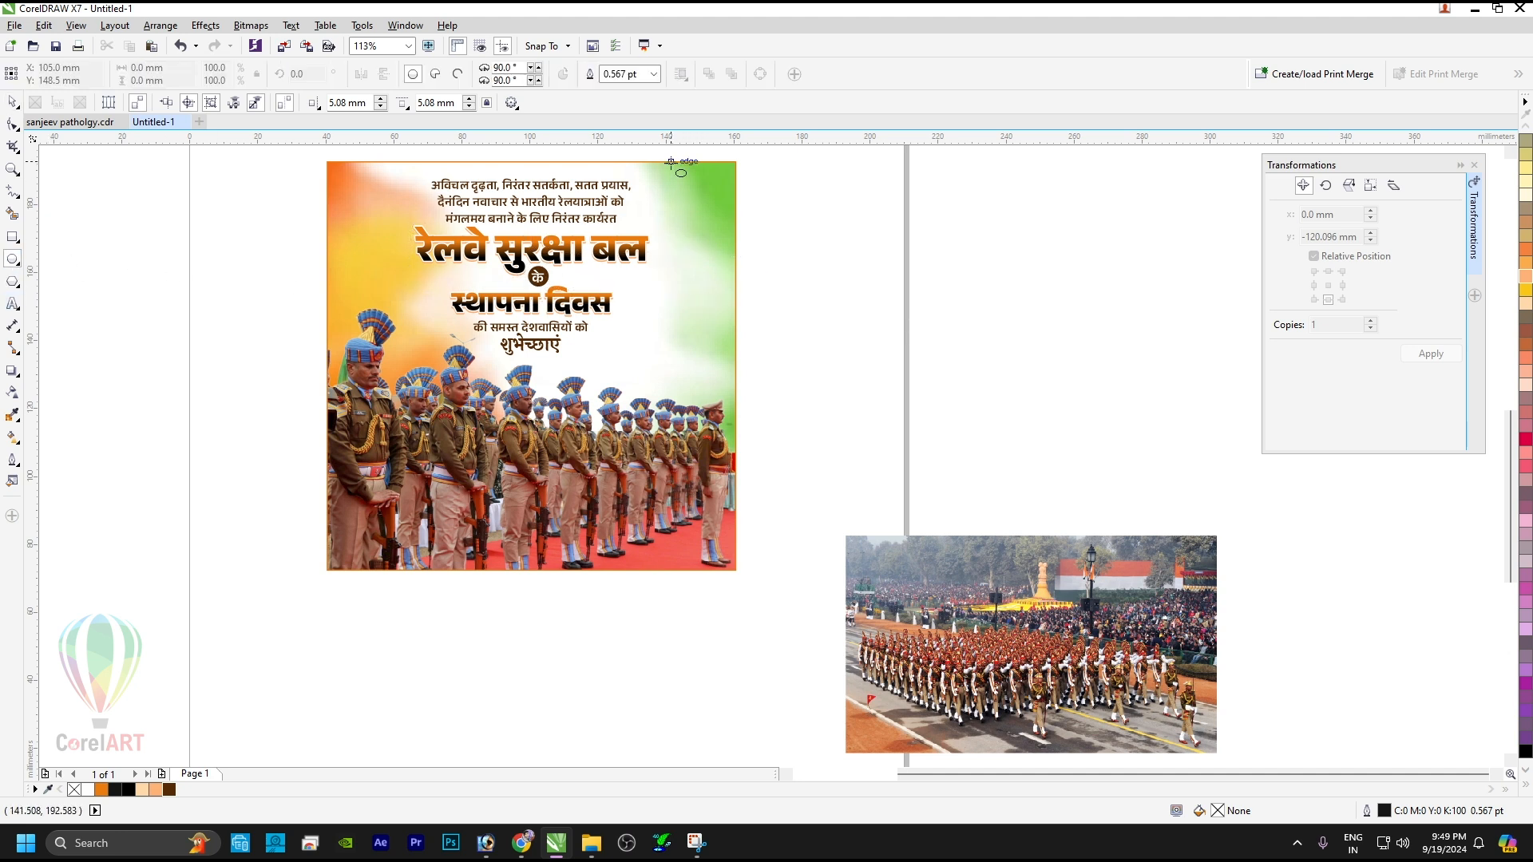
pyautogui.scroll(-2, 669, 163)
pyautogui.scroll(5, 669, 163)
pyautogui.moveTo(664, 163); pyautogui.dragTo(1072, 596)
pyautogui.press('space')
pyautogui.moveTo(879, 384); pyautogui.dragTo(833, 345)
pyautogui.scroll(-2, 709, 320)
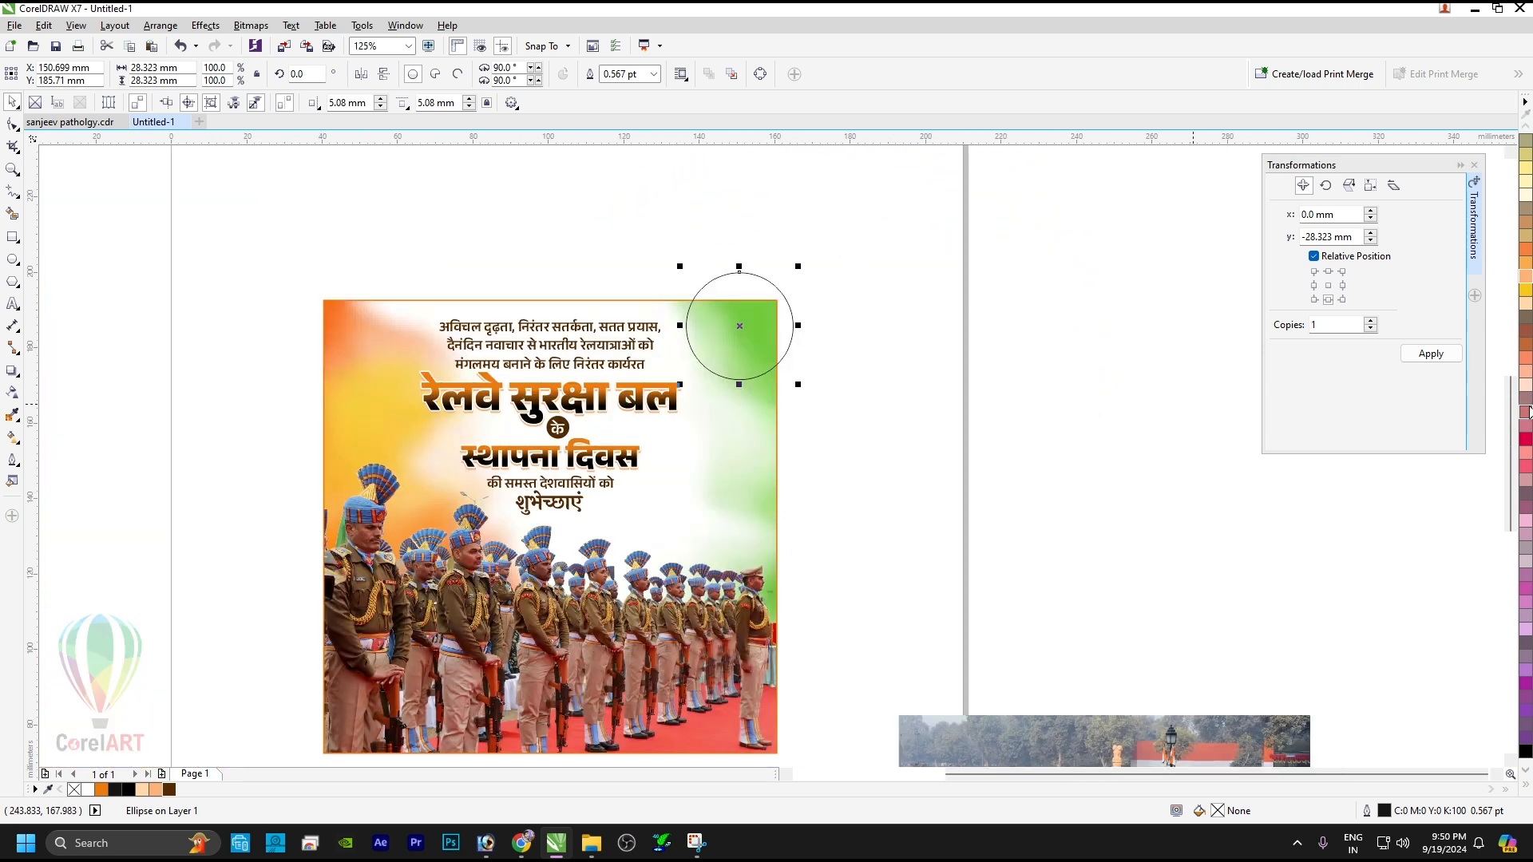
# Colour the corner circle's fill and outline pale peach, and delete the circle.
pyautogui.click(1526, 385)
pyautogui.rightClick(1526, 385)
pyautogui.click(1091, 564)
pyautogui.press('F4')
pyautogui.click(1025, 635)
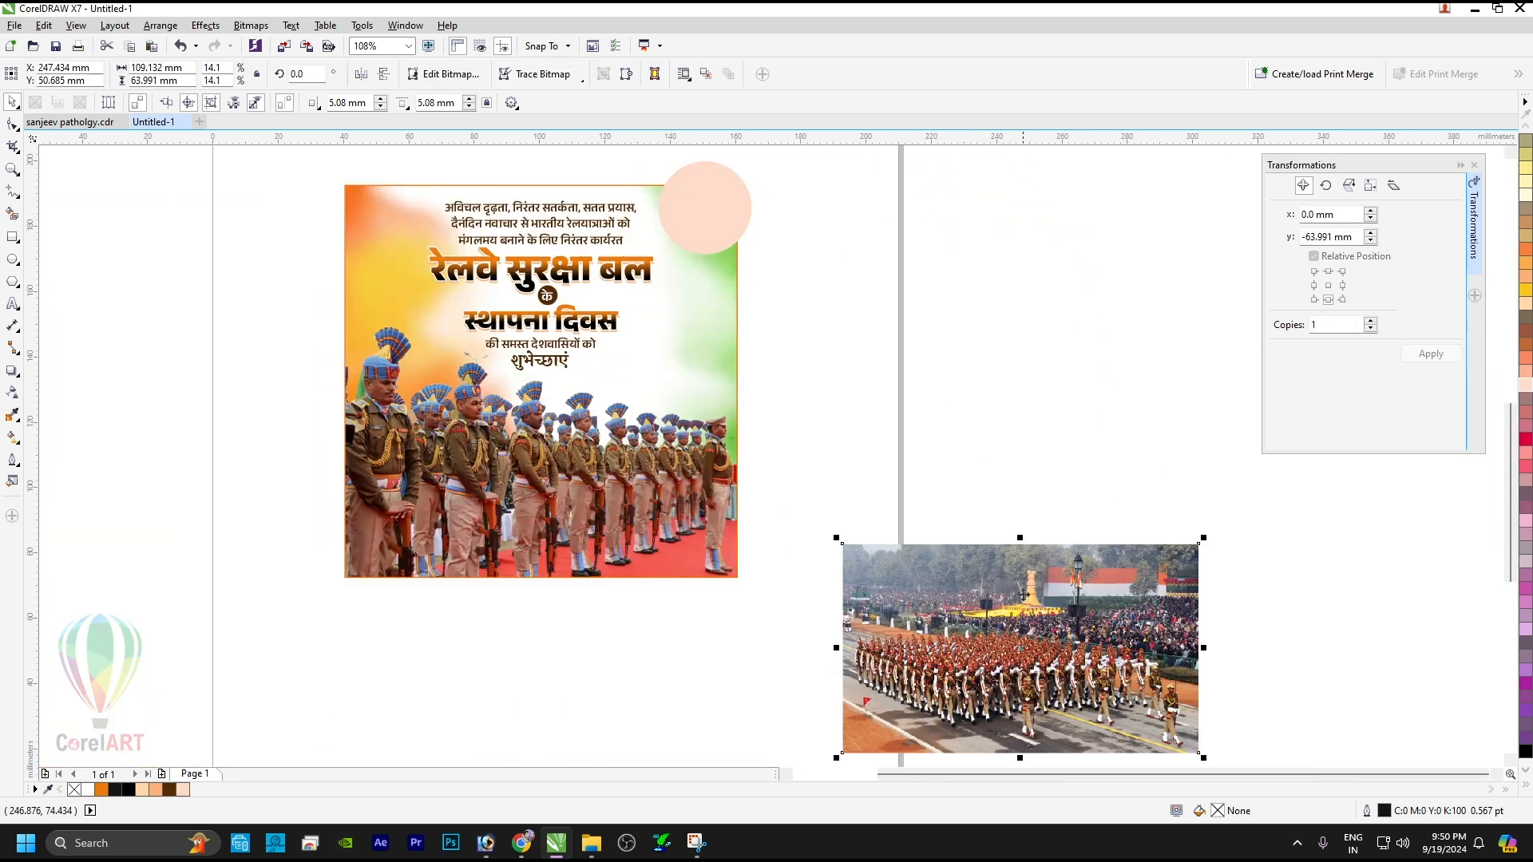
pyautogui.click(710, 211)
pyautogui.press('Delete')
pyautogui.click(660, 286)
pyautogui.hotkey('shift', 'F2')
pyautogui.click(404, 272)
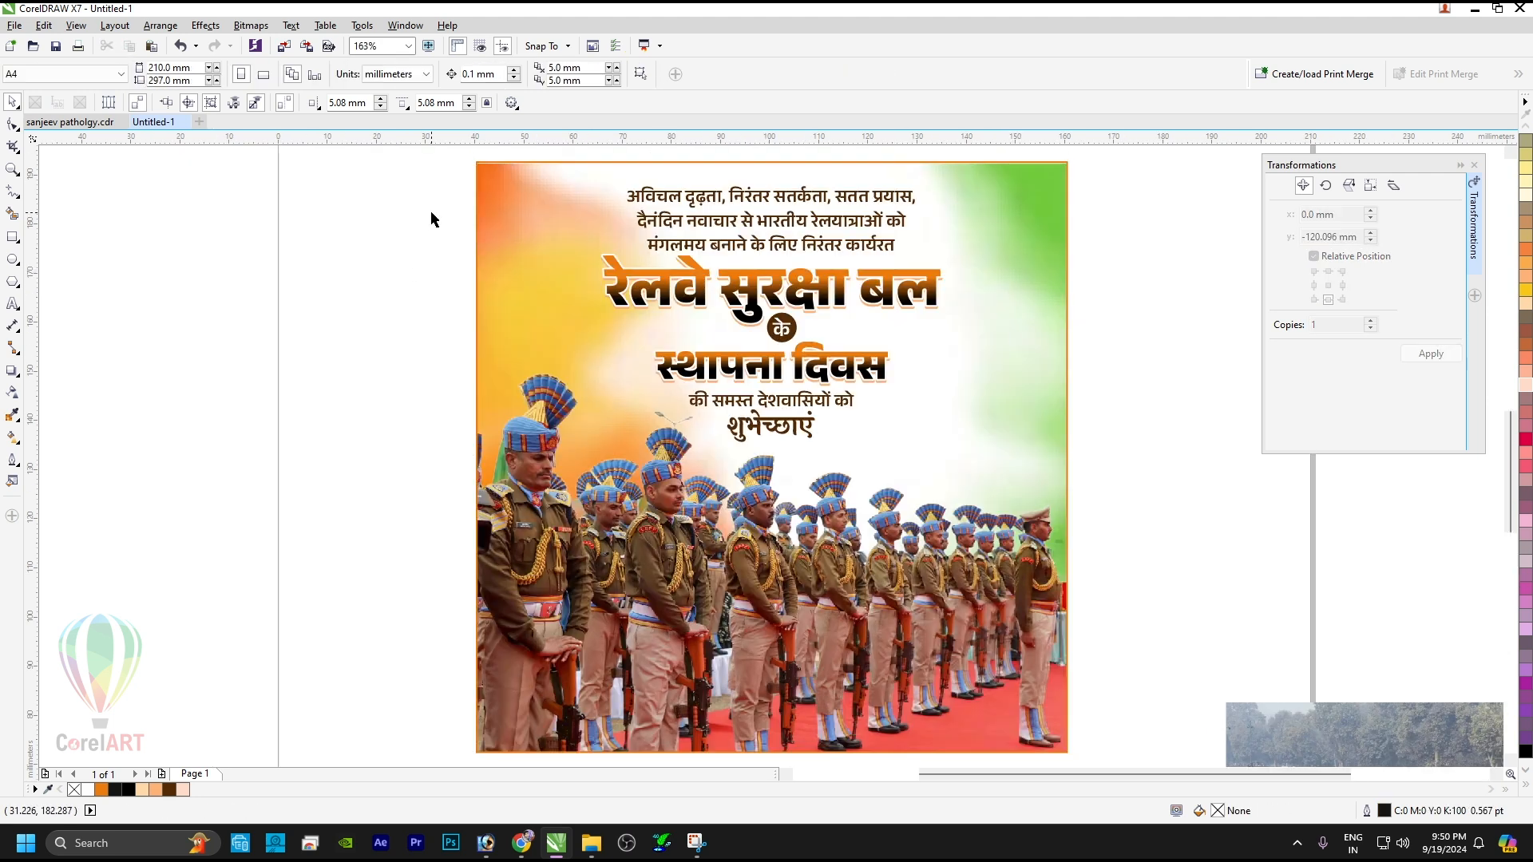
pyautogui.click(500, 205)
pyautogui.scroll(-3, 517, 253)
pyautogui.click(219, 240)
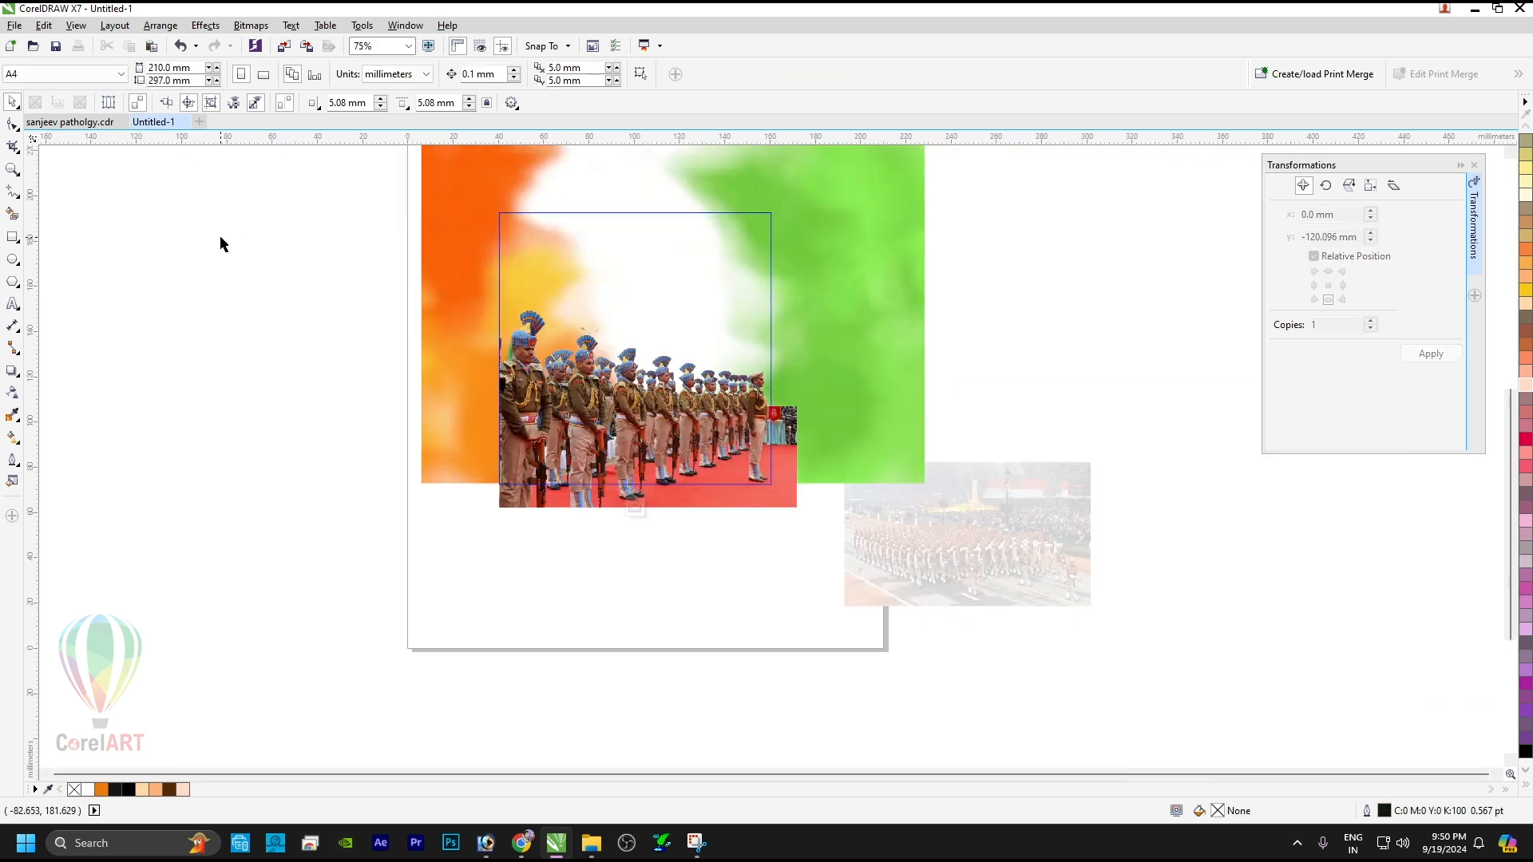
# Remove the orange outline from the poster frame.
pyautogui.click(519, 228)
pyautogui.hotkey('shift', 'F2')
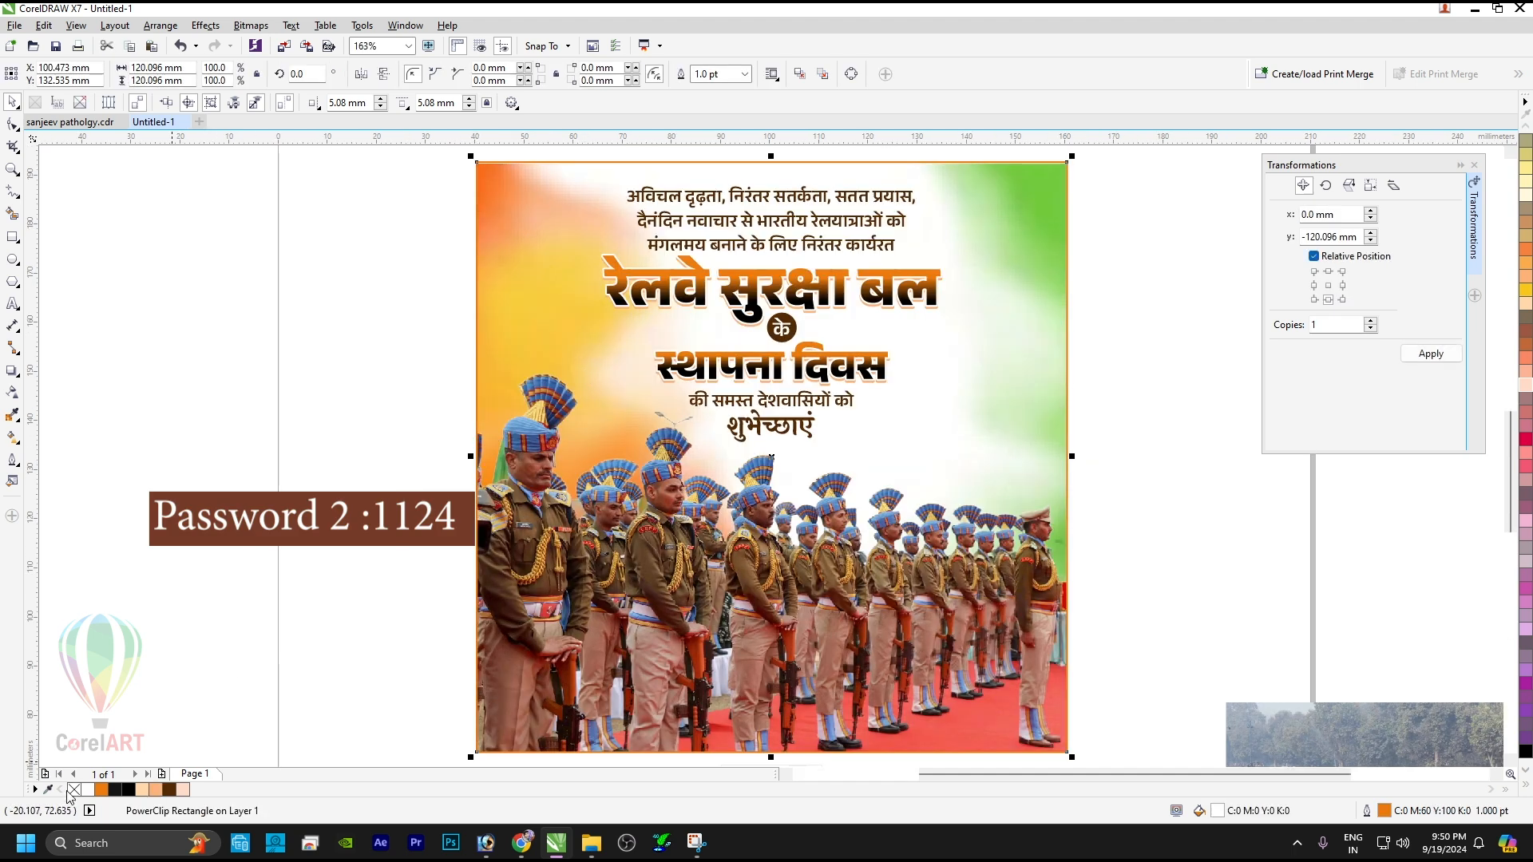
pyautogui.click(291, 400)
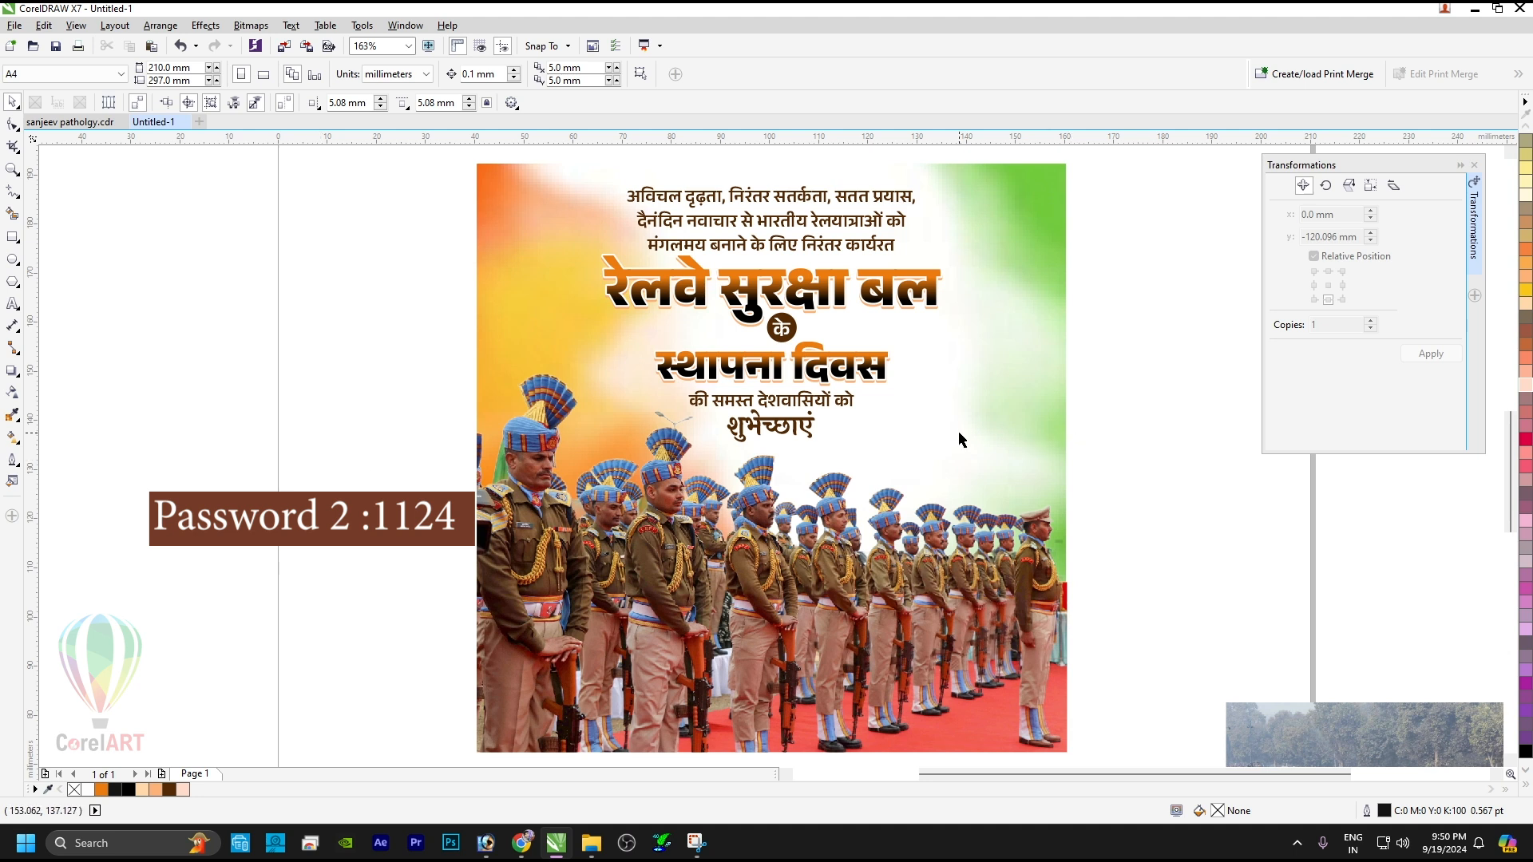
# Import Railway_Protection_Force_Logo.png and place it in the poster's upper-left corner with a white drop-shadow glow.
pyautogui.click(522, 843)
pyautogui.click(1442, 8)
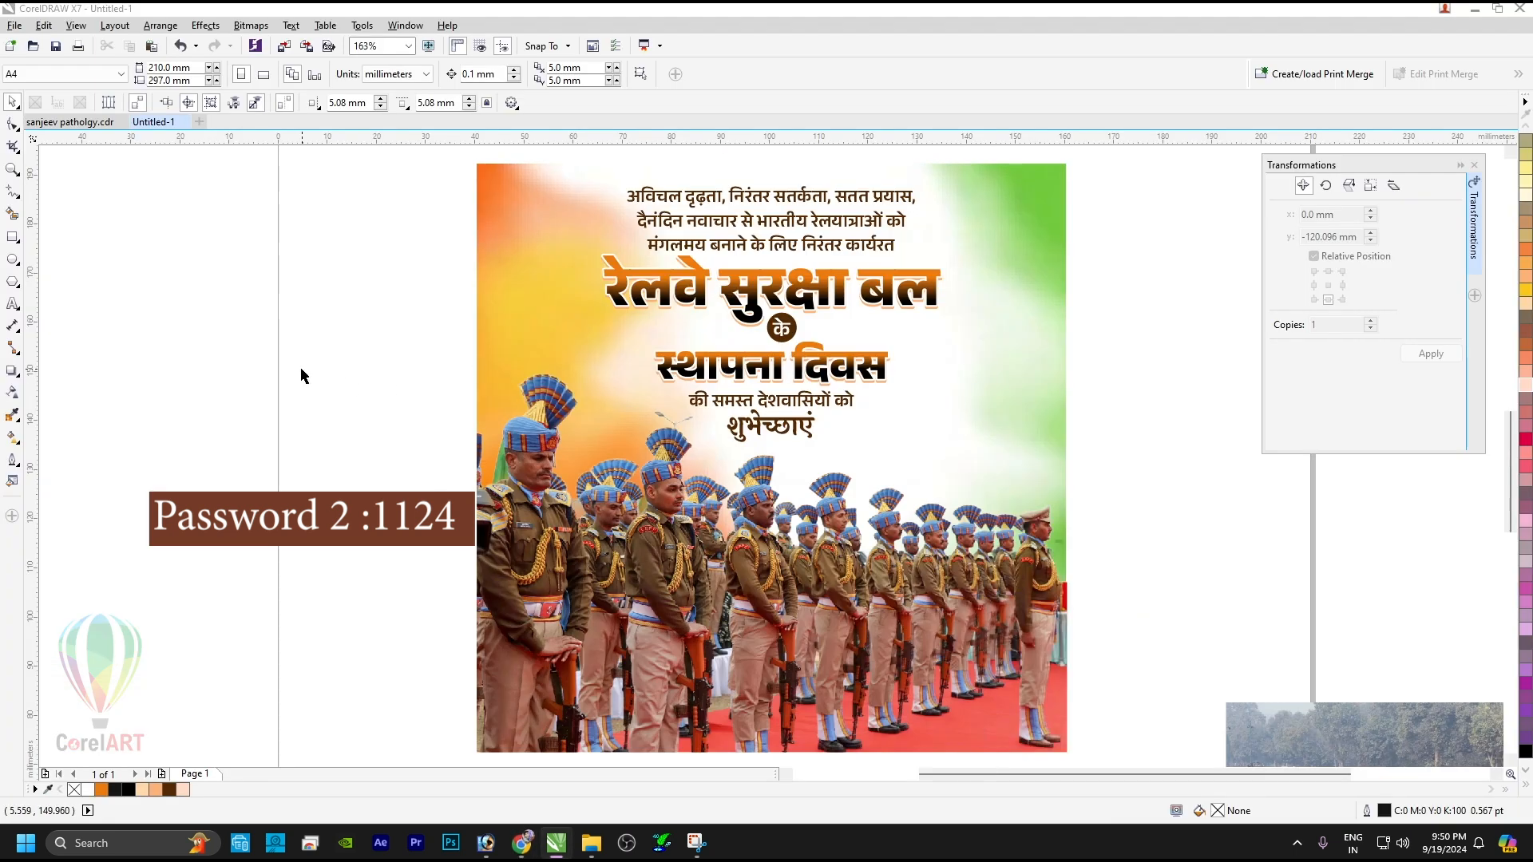
pyautogui.hotkey('ctrl', 'i')
pyautogui.doubleClick(563, 185)
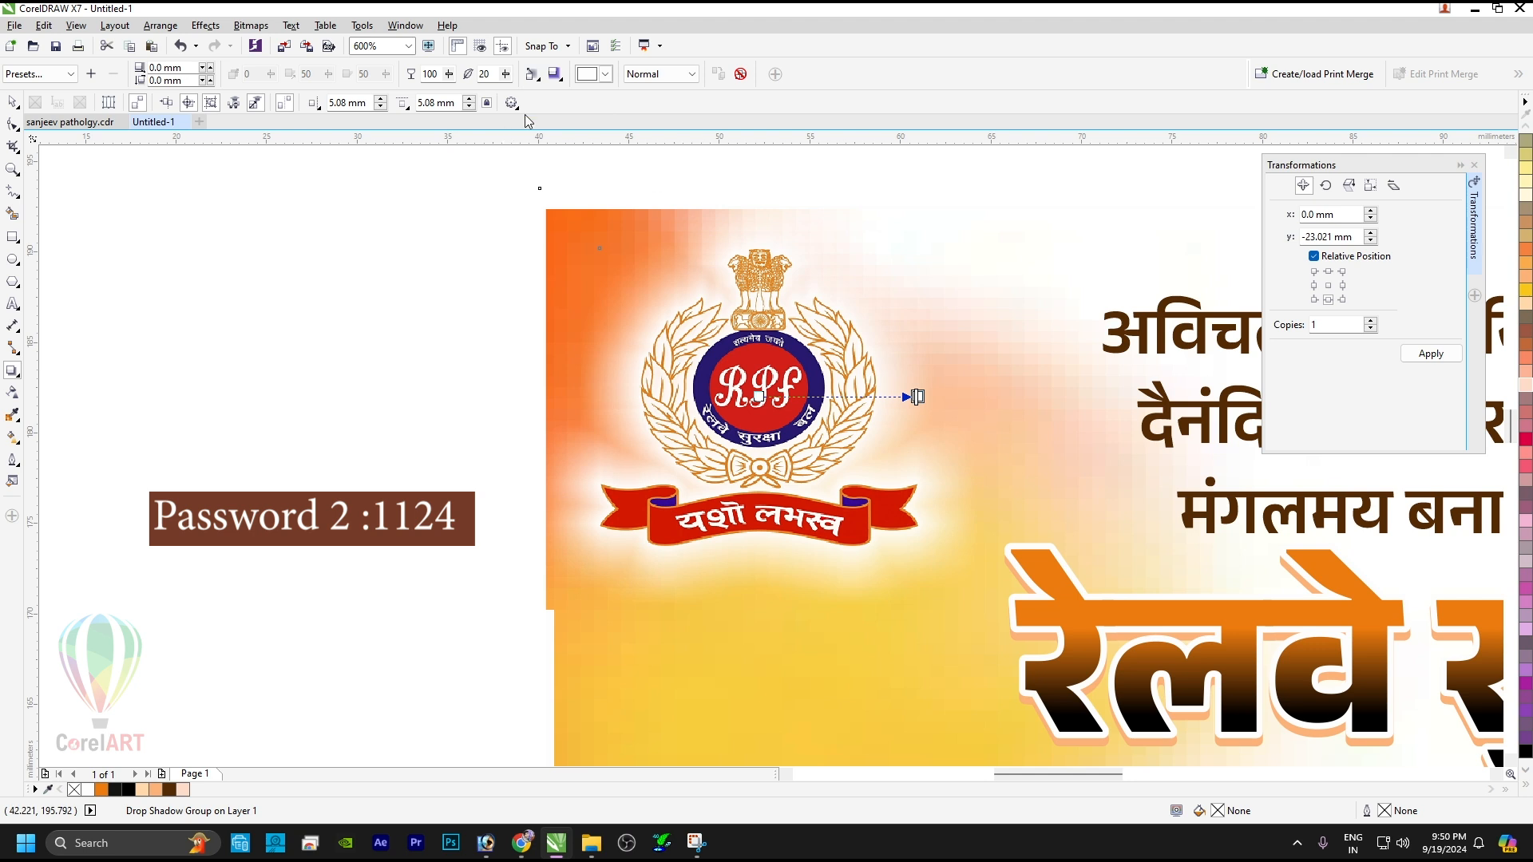
# Set the feathering of the logo's white glow to 3 and scale the logo down slightly.
pyautogui.write('3')
pyautogui.press('Return')
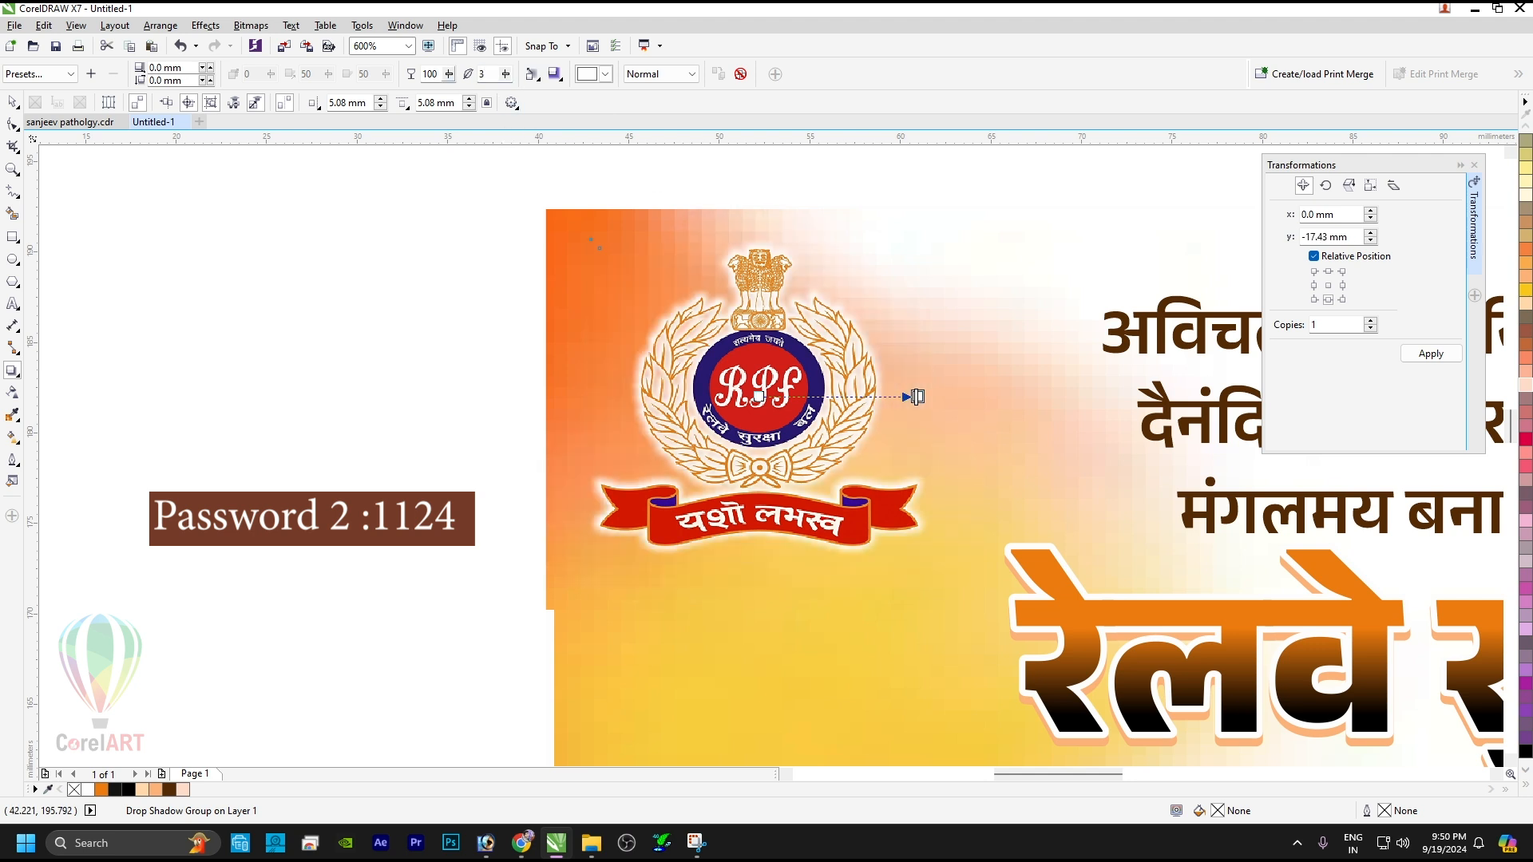
pyautogui.scroll(-3, 711, 348)
pyautogui.scroll(3, 748, 365)
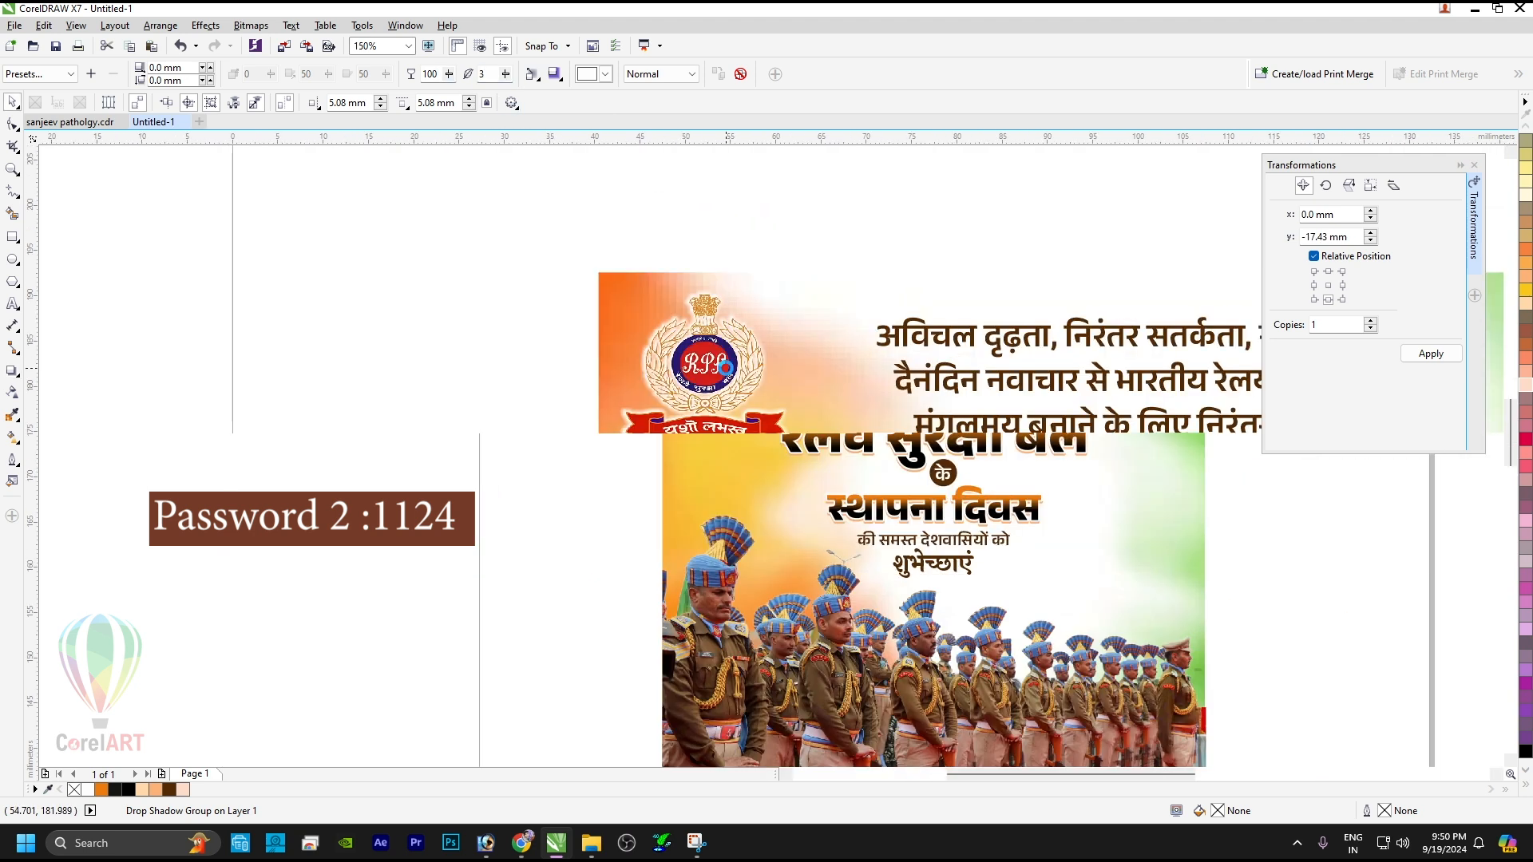
pyautogui.moveTo(866, 208); pyautogui.dragTo(865, 217)
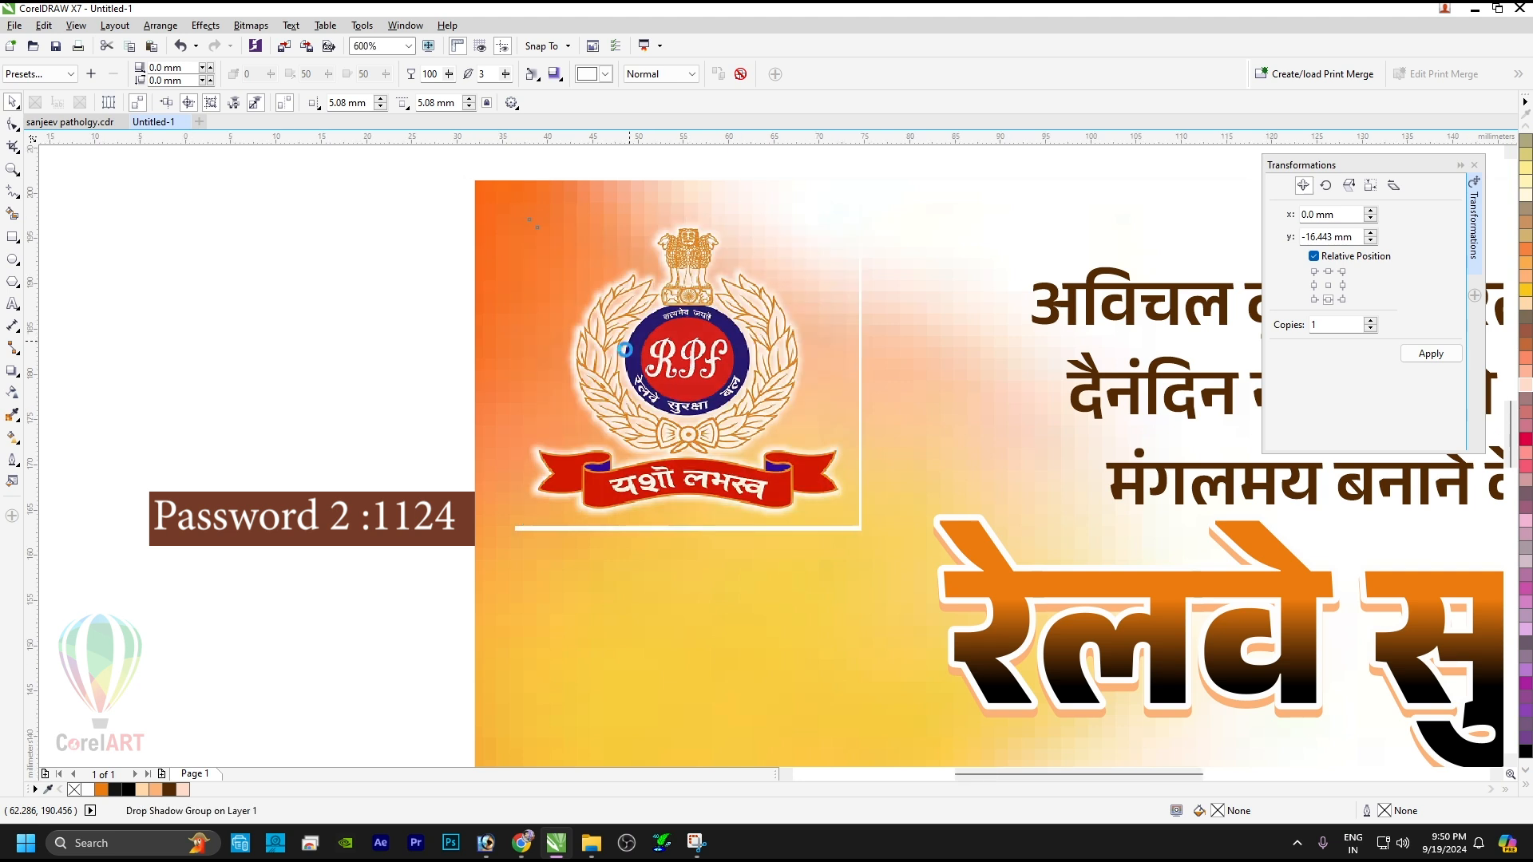
pyautogui.scroll(-2, 678, 443)
pyautogui.keyDown('ctrl'); pyautogui.click(548, 493); pyautogui.keyUp('ctrl')
pyautogui.hotkey('shift', 'F2')
# Place an enlarged copy of the logo without its glow, about 30 mm high, to the right of स्थापना दिवस.
pyautogui.keyDown('ctrl'); pyautogui.click(534, 212); pyautogui.keyUp('ctrl')
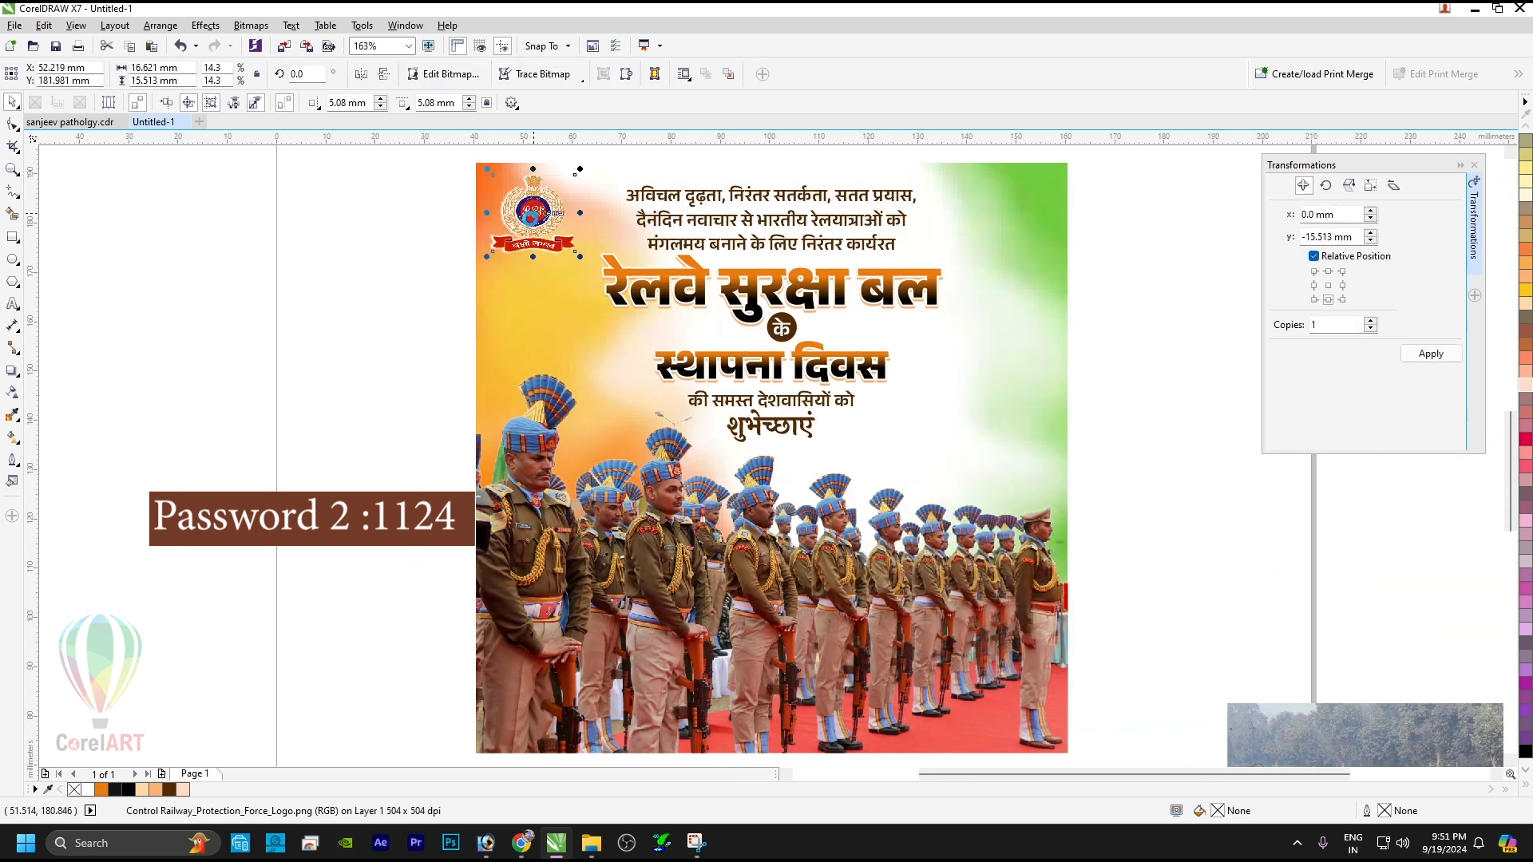
pyautogui.moveTo(532, 214); pyautogui.dragTo(1104, 209)
pyautogui.moveTo(963, 340); pyautogui.dragTo(968, 303)
pyautogui.scroll(-4, 1034, 289)
pyautogui.scroll(1, 919, 351)
pyautogui.moveTo(918, 351); pyautogui.dragTo(887, 354)
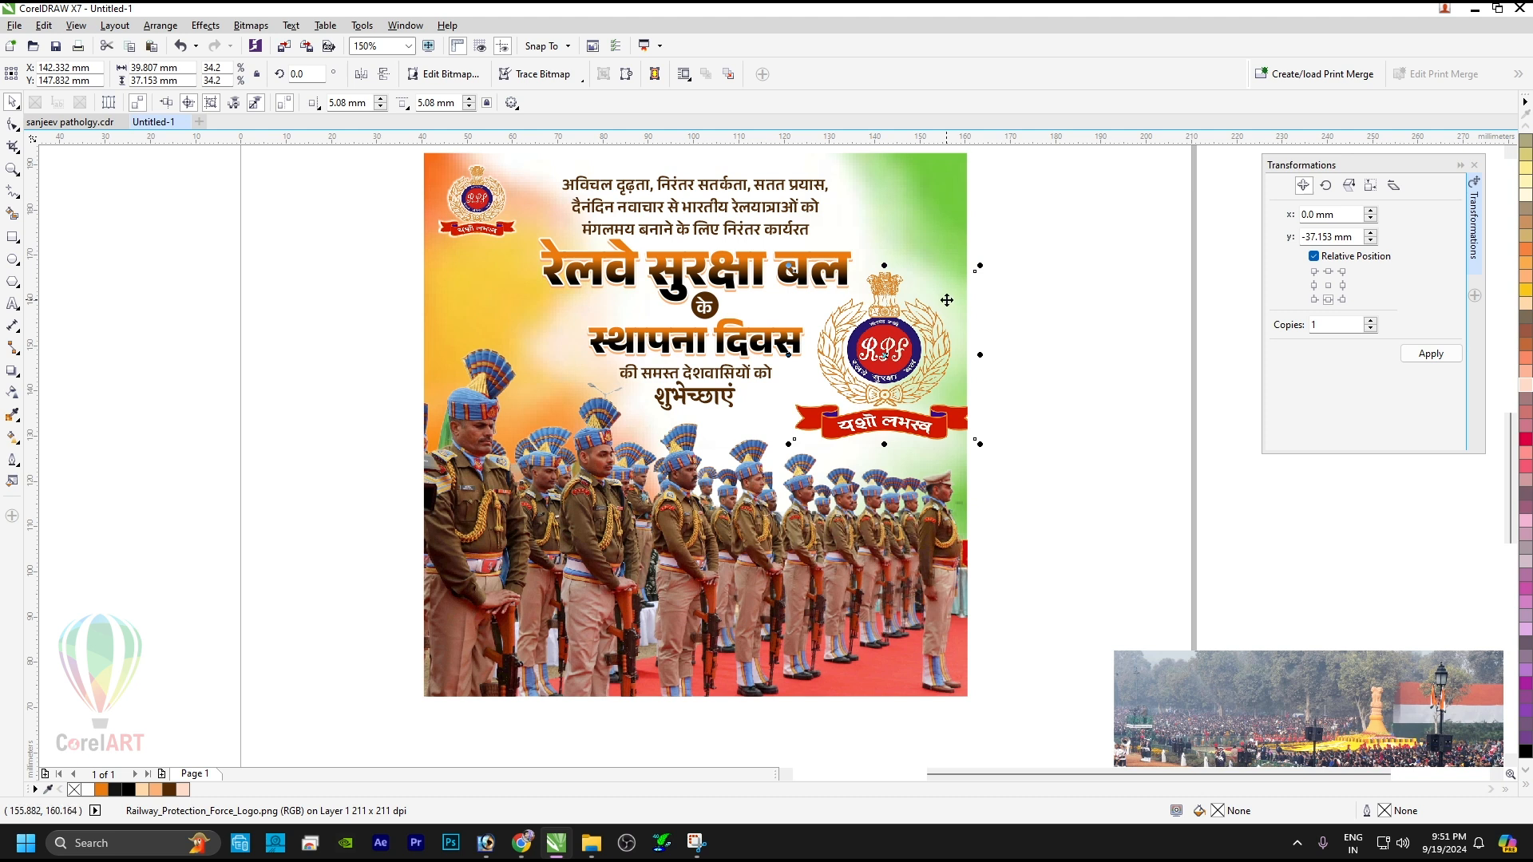
pyautogui.moveTo(979, 270); pyautogui.dragTo(948, 300)
# Apply a uniform transparency of 85 to the large logo copy.
pyautogui.click(893, 345)
pyautogui.click(11, 395)
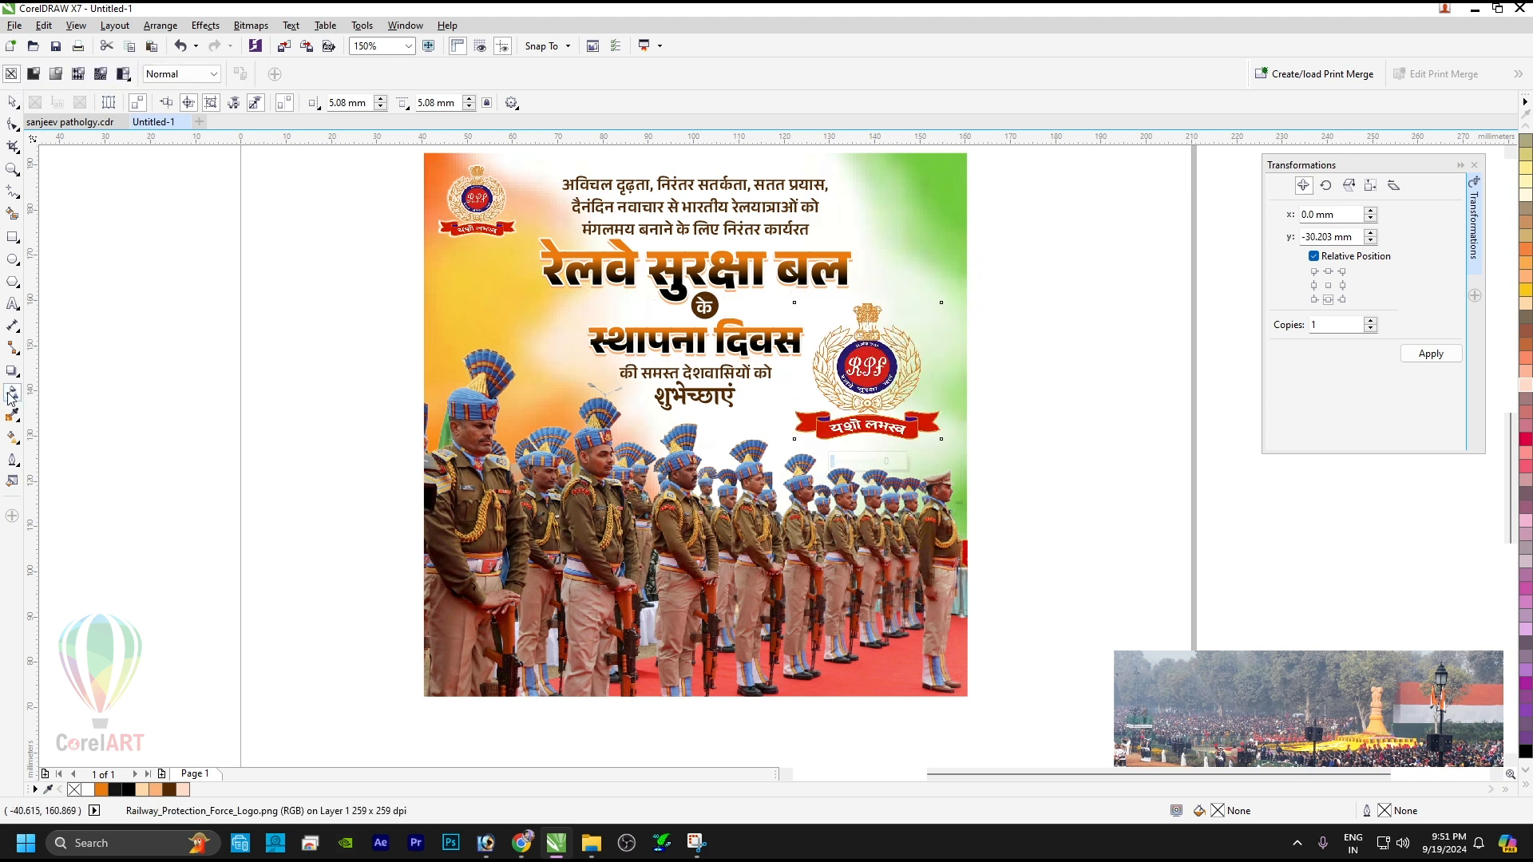
pyautogui.click(33, 75)
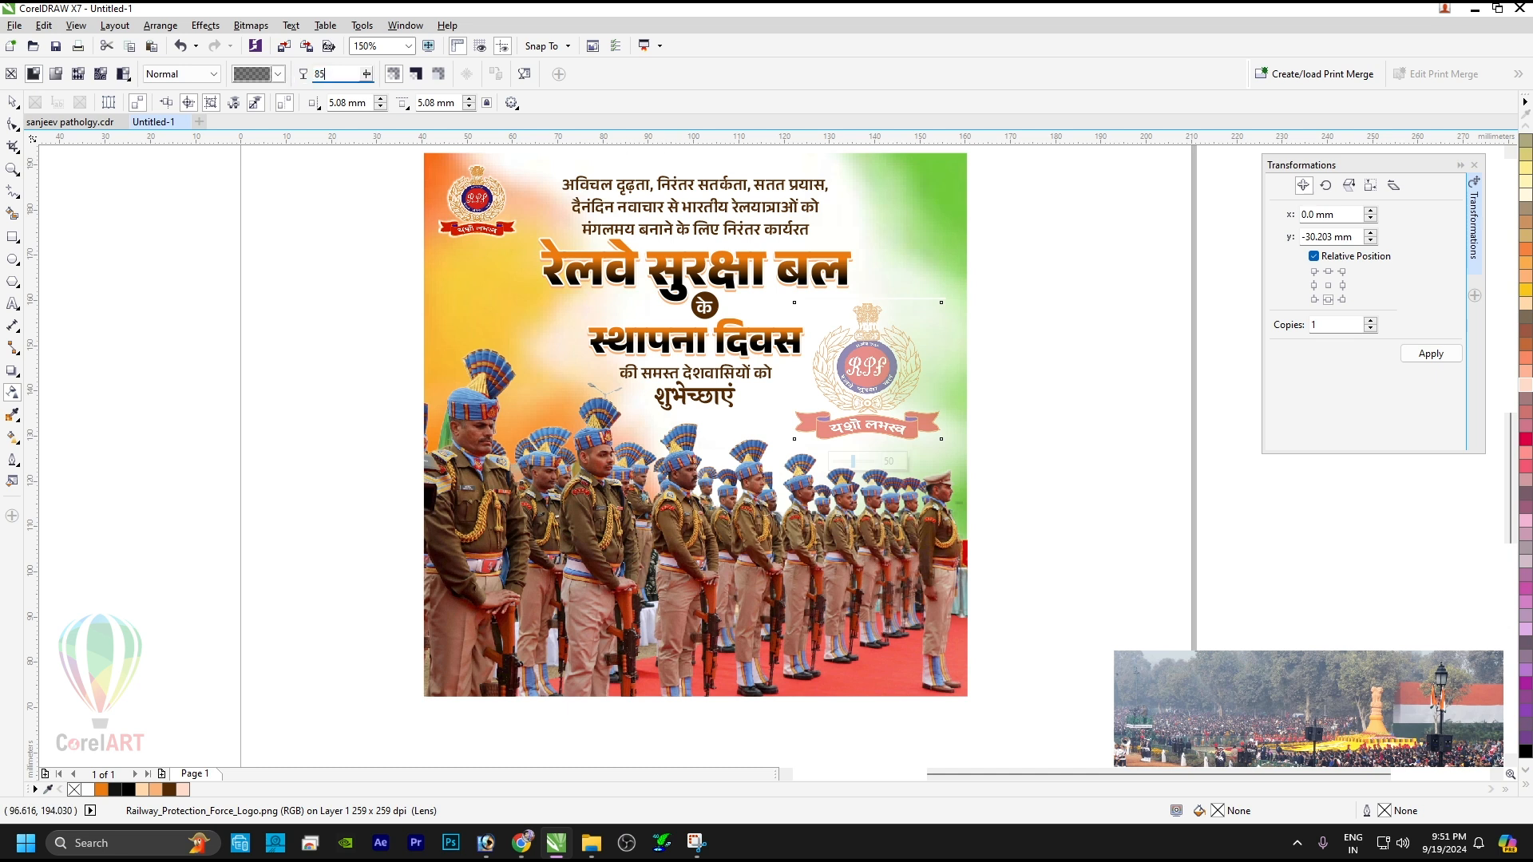
pyautogui.press('Return')
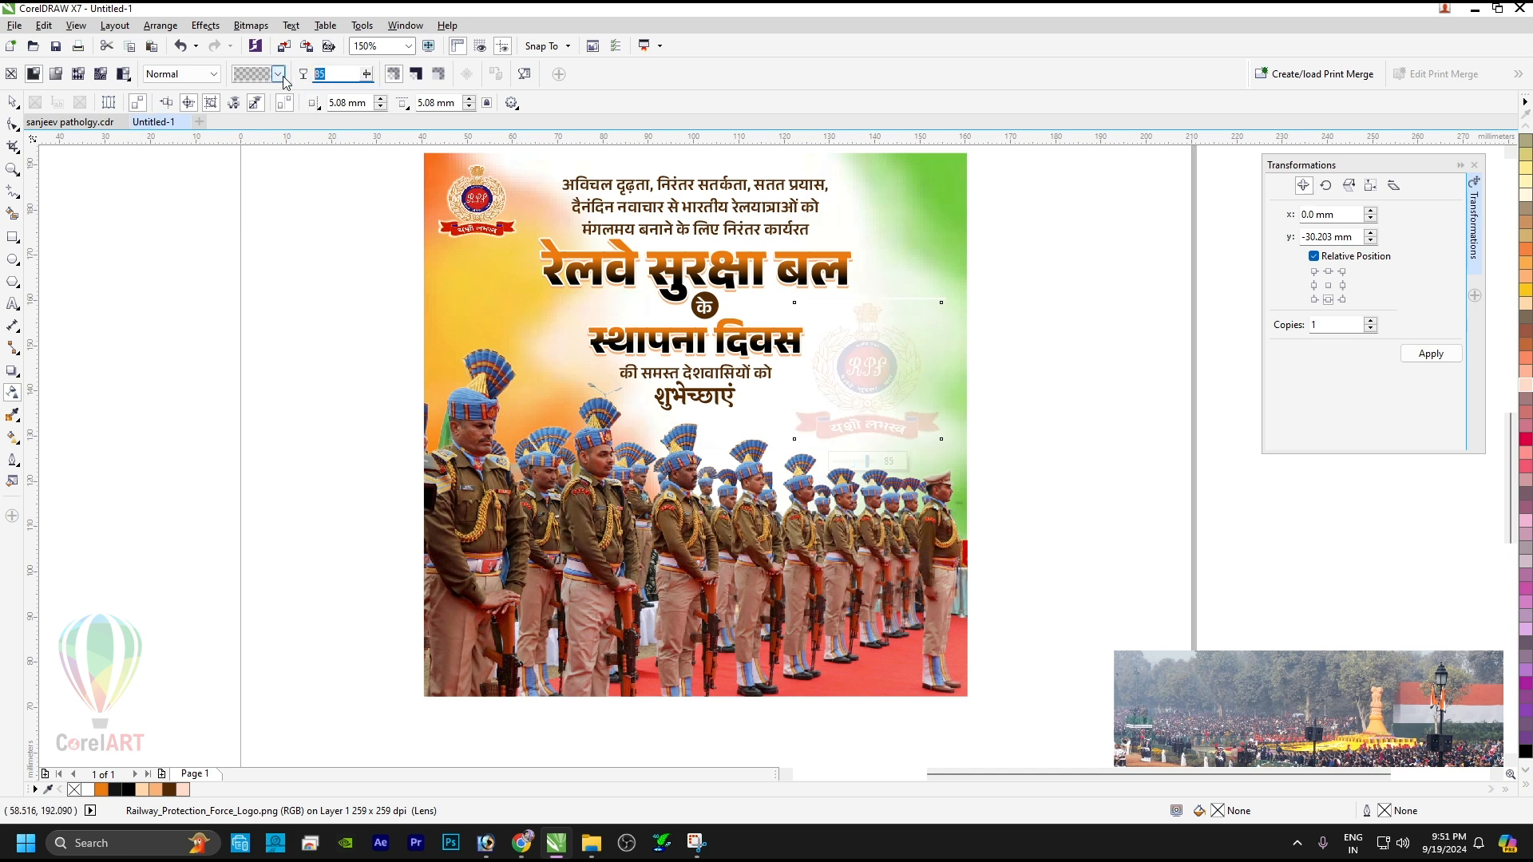
# Set the large faded logo's transparency to 95 and enlarge it to about 73 × 68 mm, clipped at the poster's right edge.
pyautogui.press('Return')
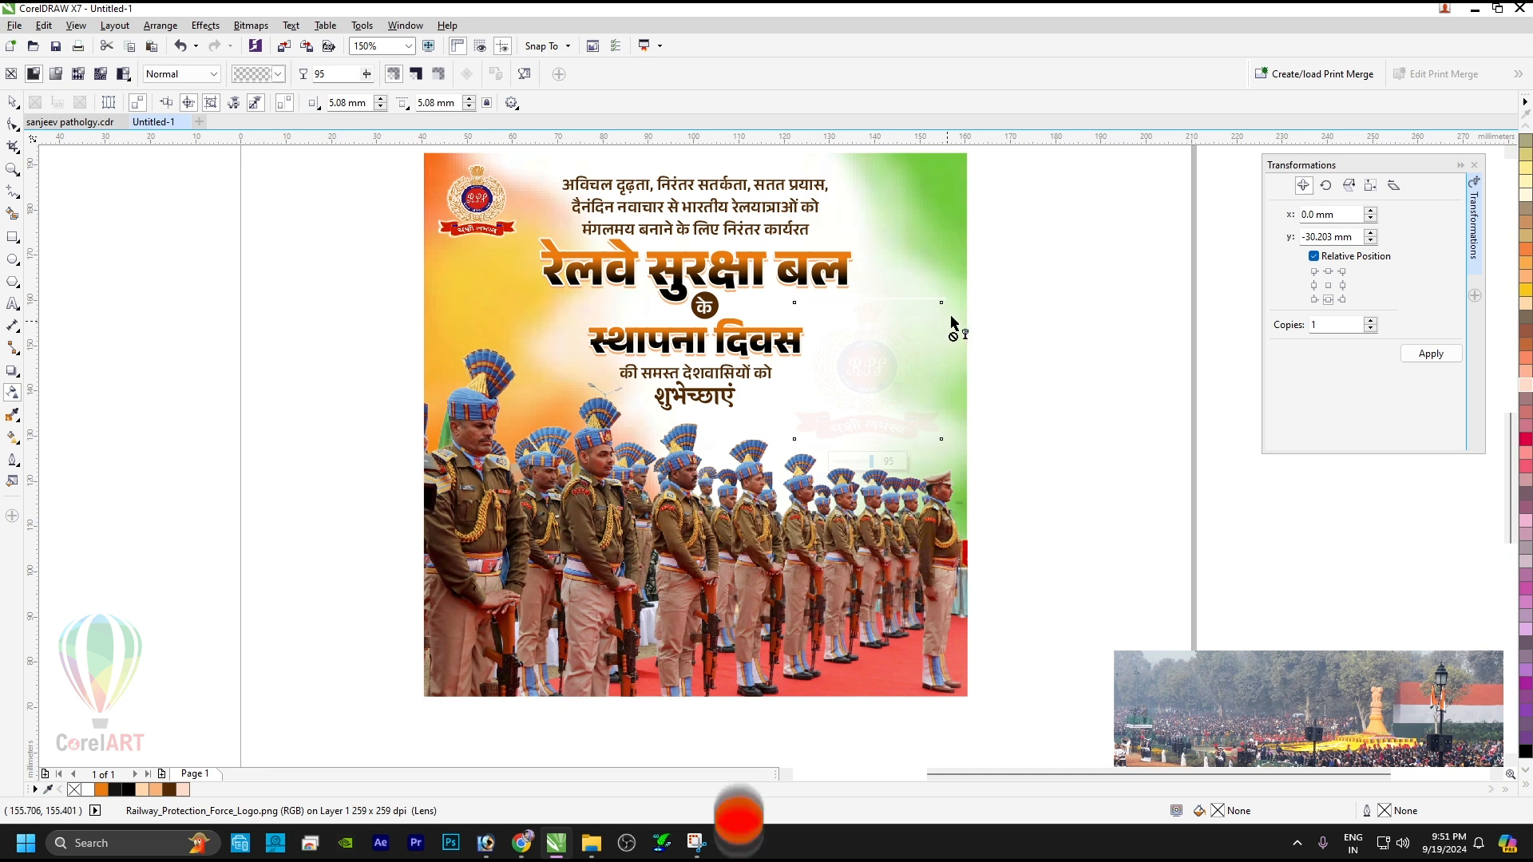
pyautogui.press('space')
pyautogui.moveTo(944, 294); pyautogui.dragTo(1127, 154)
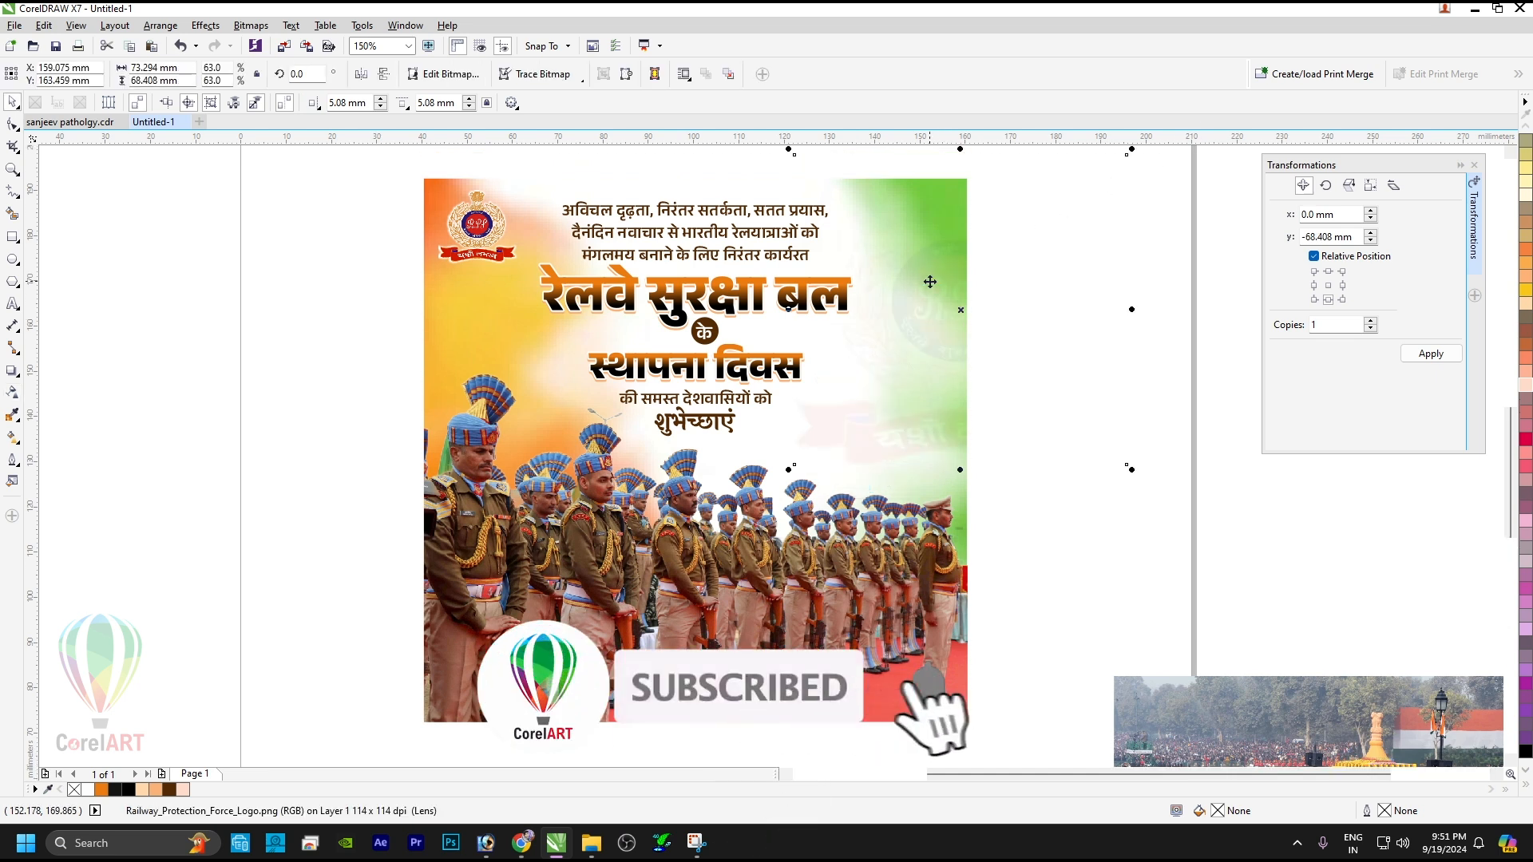
pyautogui.moveTo(930, 281); pyautogui.dragTo(931, 294)
pyautogui.click(1130, 197)
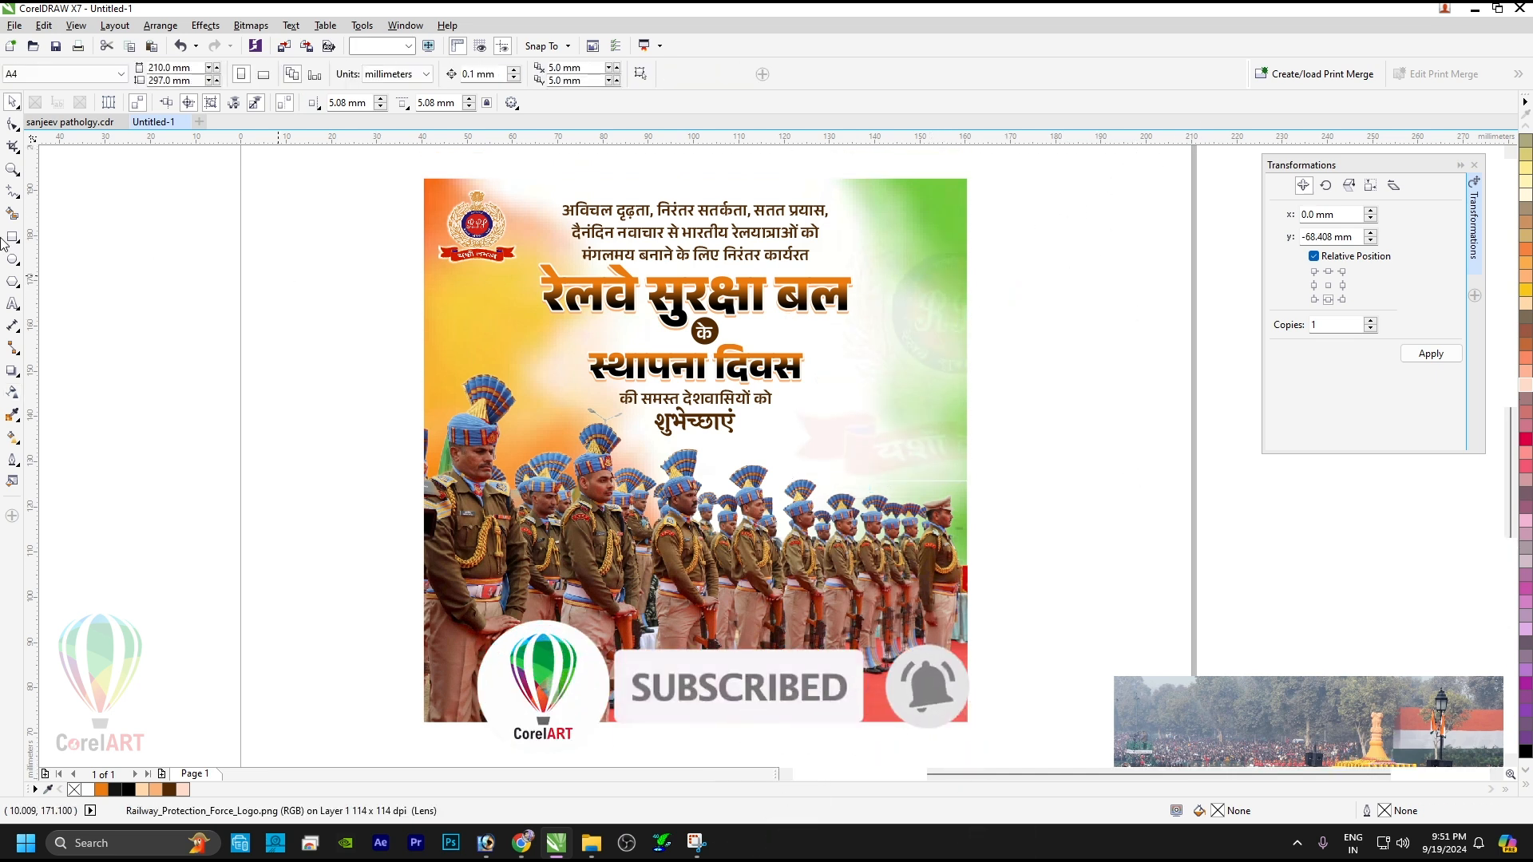
# Copy the line की समस्त देशवासियों को to the poster's upper-right corner and replace the copy's text with 20 सितम्बर.
pyautogui.moveTo(723, 400); pyautogui.dragTo(950, 195)
pyautogui.rightClick(950, 195)
pyautogui.press('F8')
pyautogui.hotkey('ctrl', 'a')
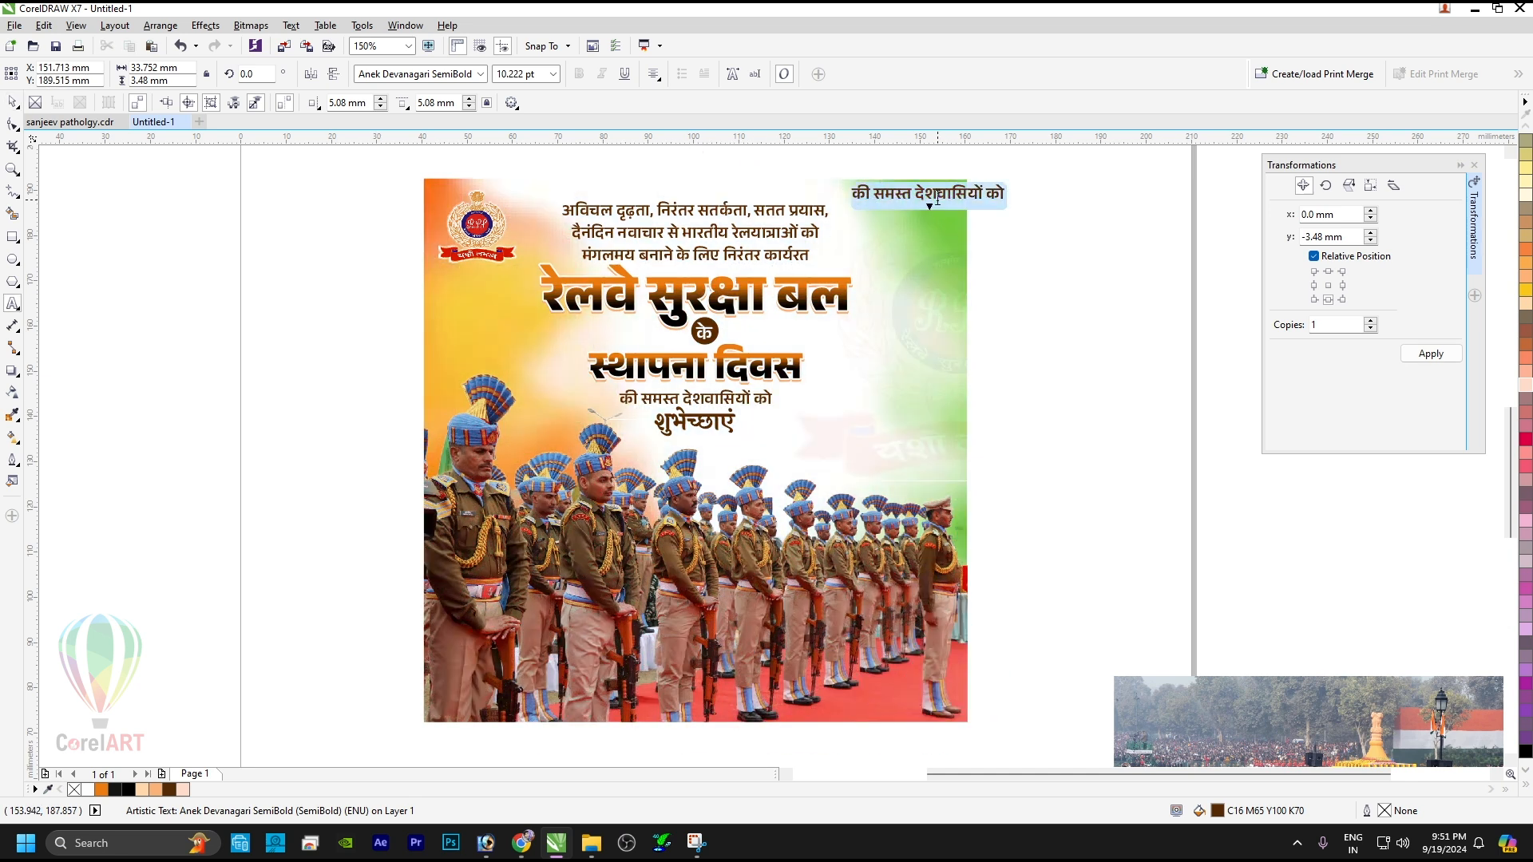
pyautogui.write('20')
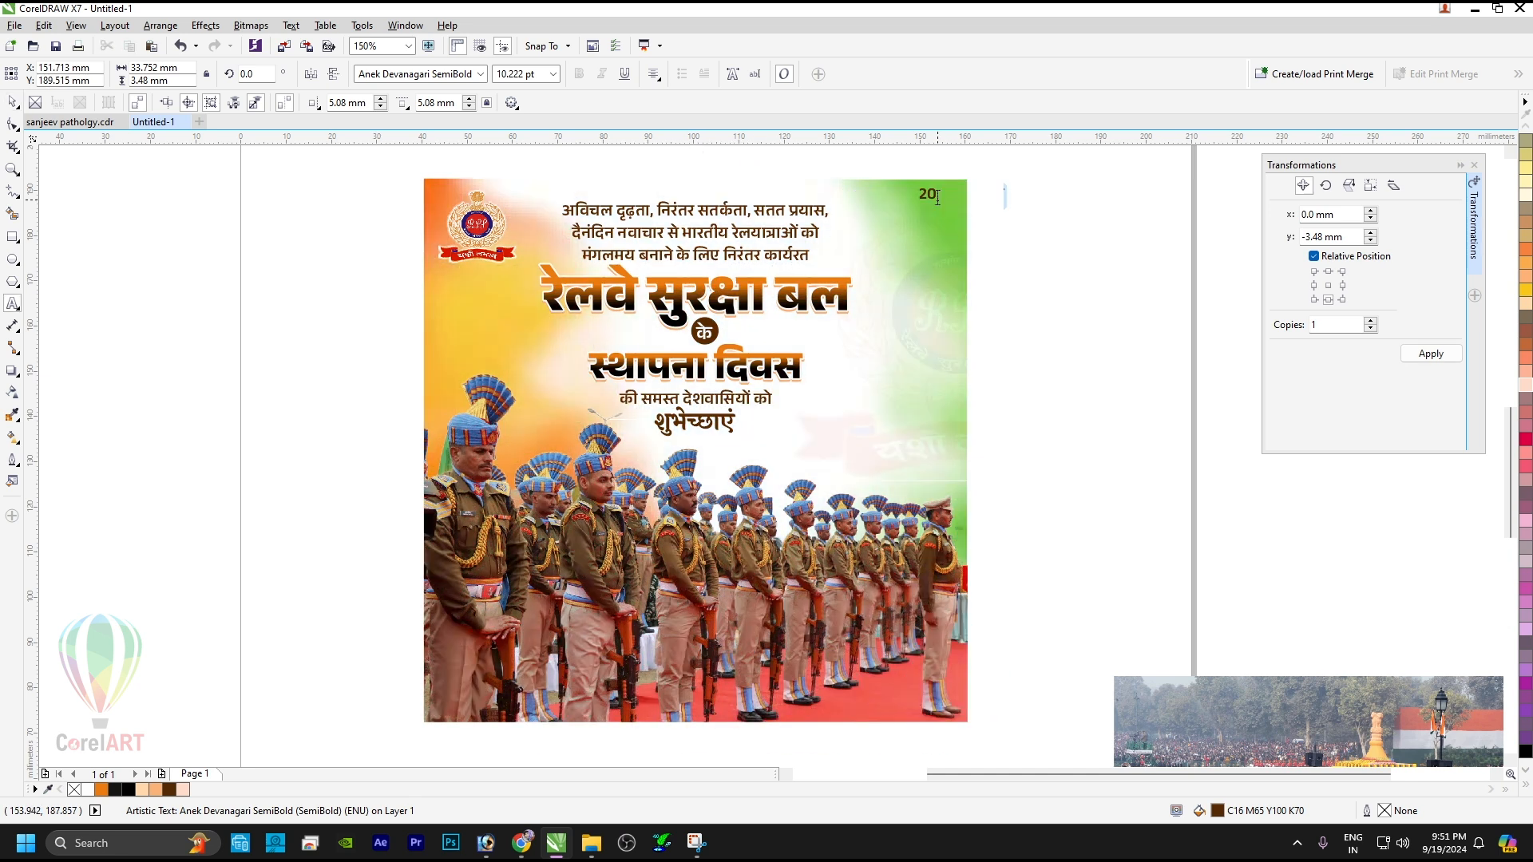
pyautogui.press('super+space')
pyautogui.press('super+space')
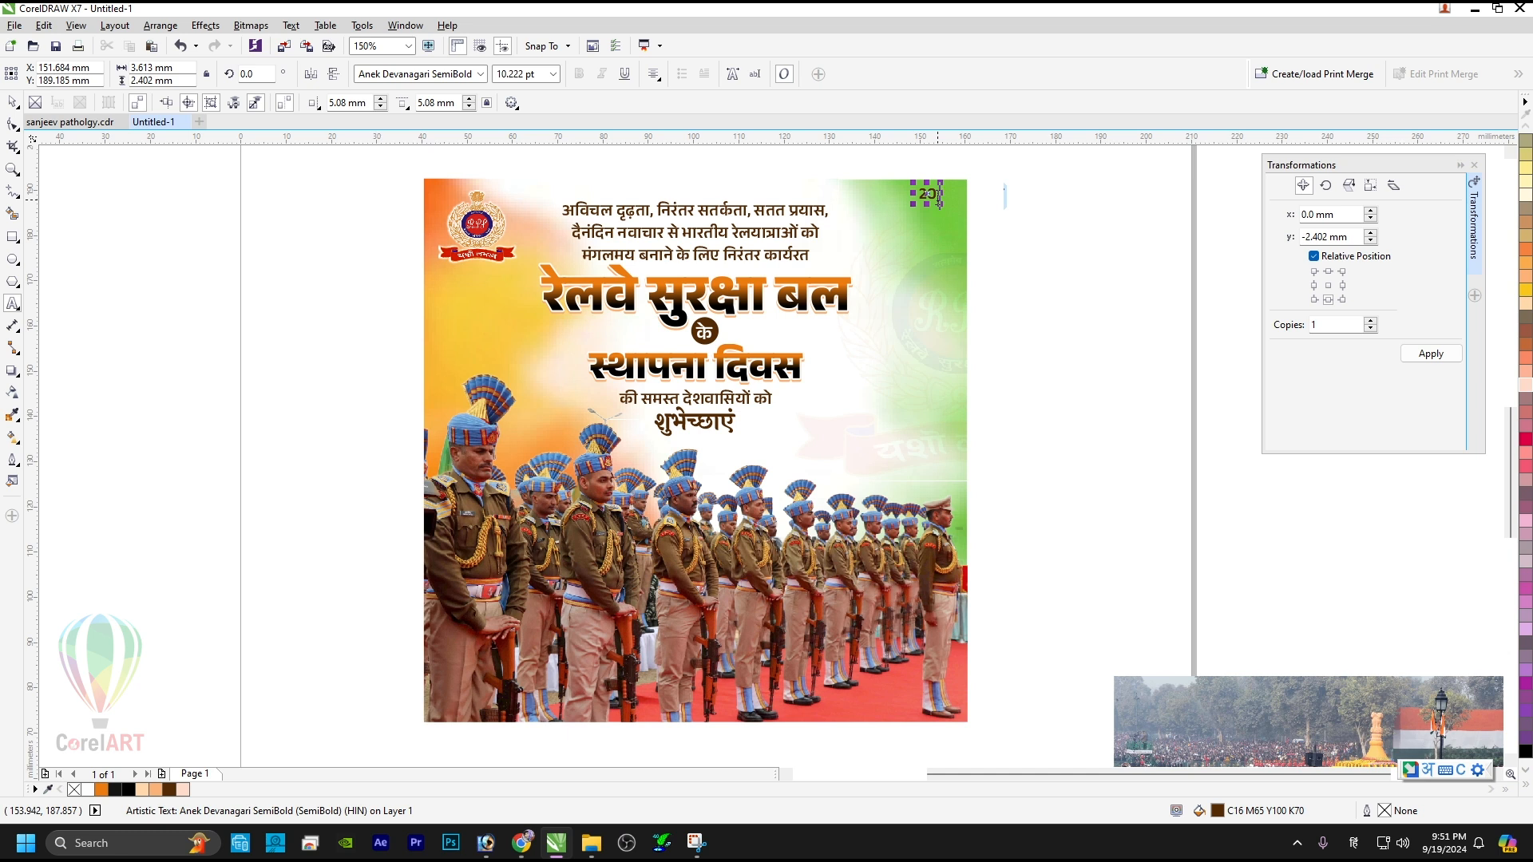
pyautogui.write('sitambar')
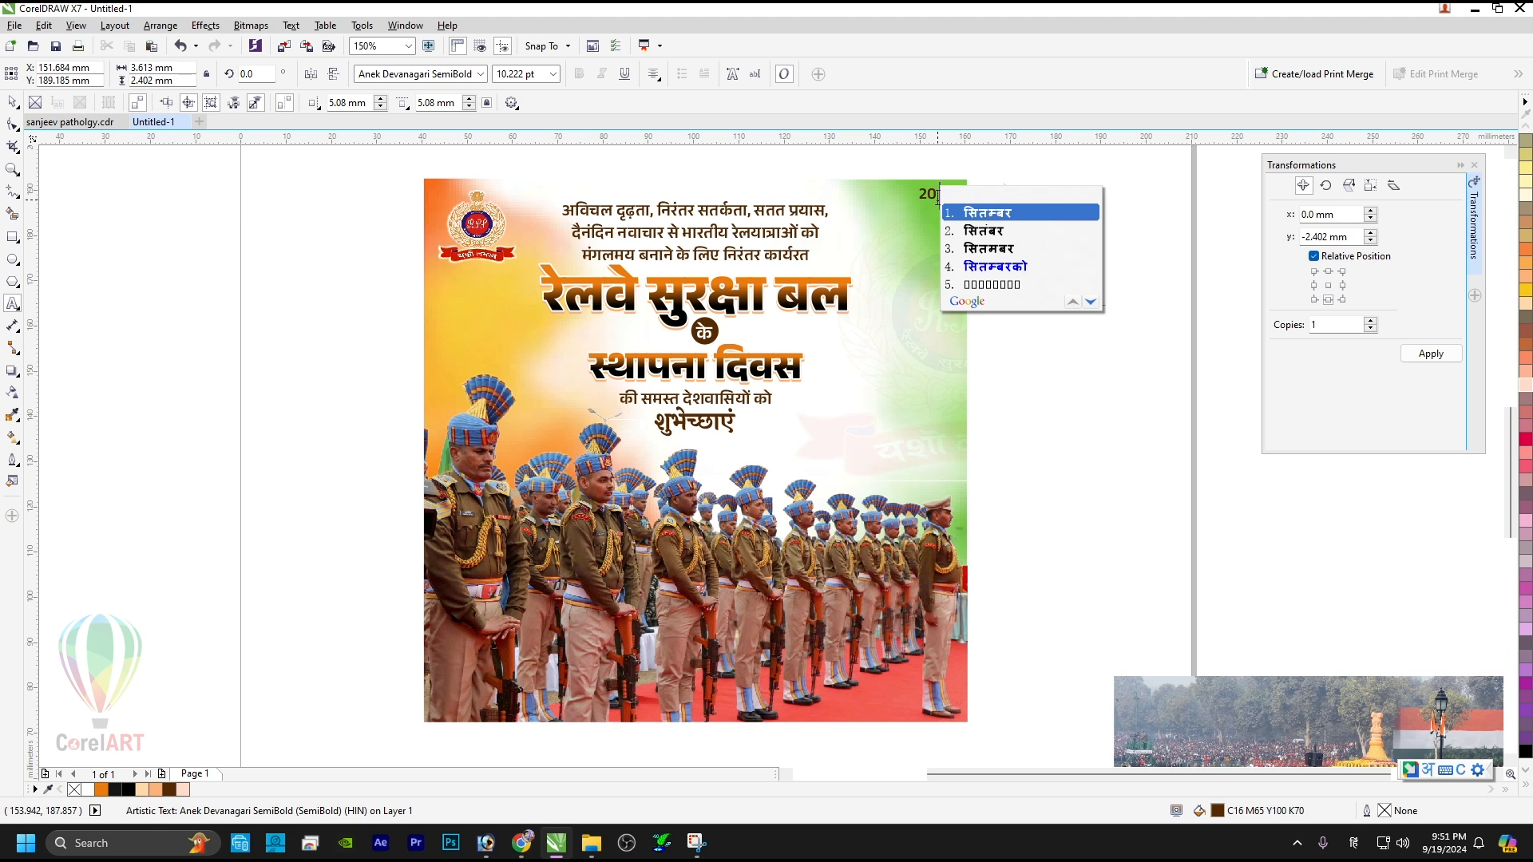
pyautogui.press('Return')
pyautogui.hotkey('ctrl', 'space')
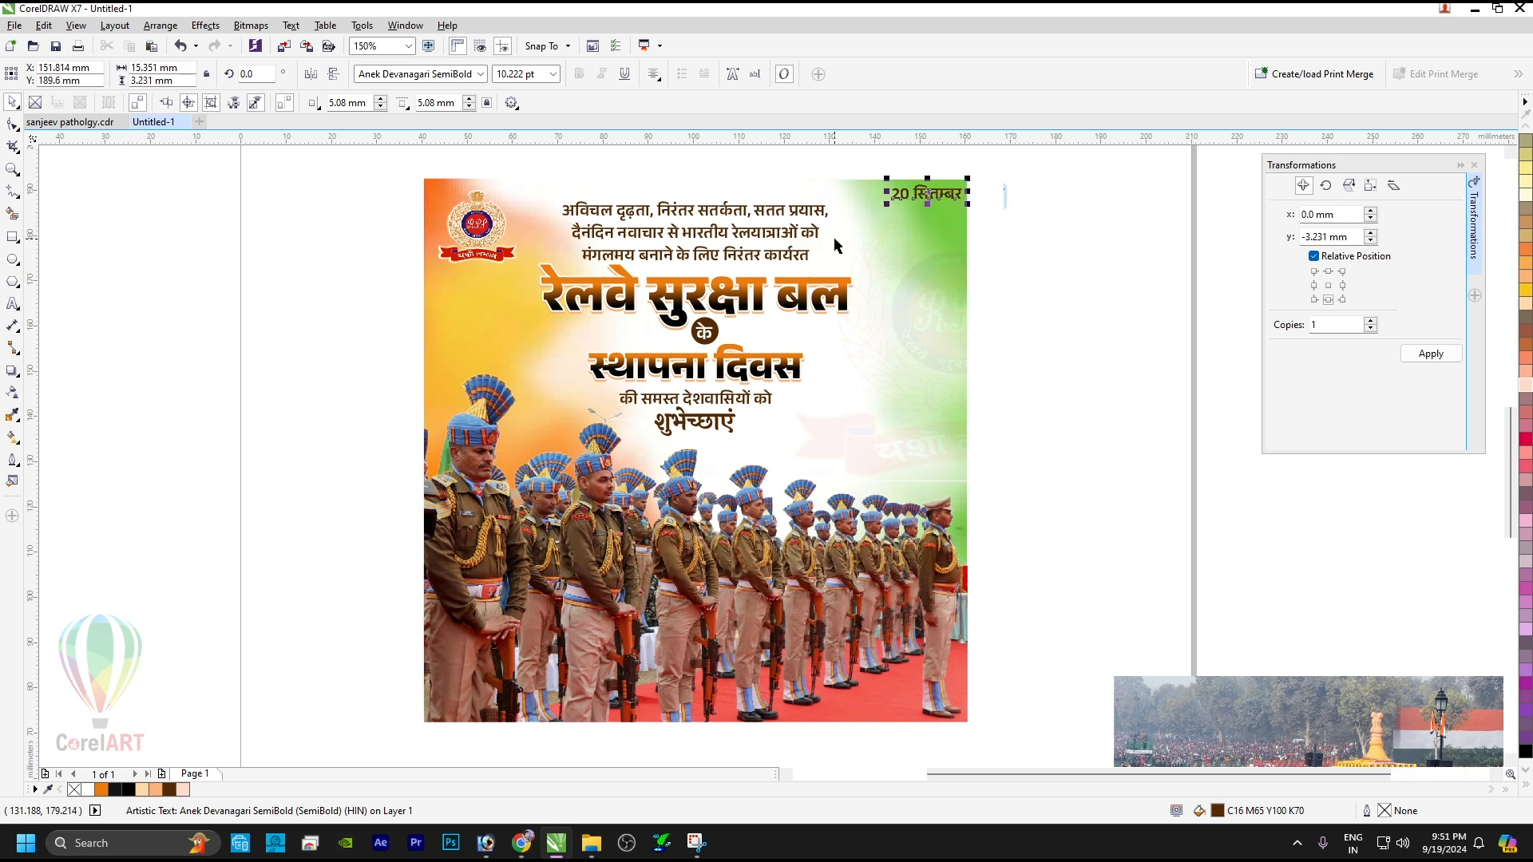
# Enlarge only the number 20 in the date text at the poster's upper-right corner.
pyautogui.scroll(1, 960, 173)
pyautogui.moveTo(915, 197); pyautogui.dragTo(769, 209)
pyautogui.press('F8')
pyautogui.press('ctrl+KP_6')
pyautogui.press('ctrl+KP_6')
pyautogui.press('ctrl+KP_6')
pyautogui.hotkey('ctrl', 'space')
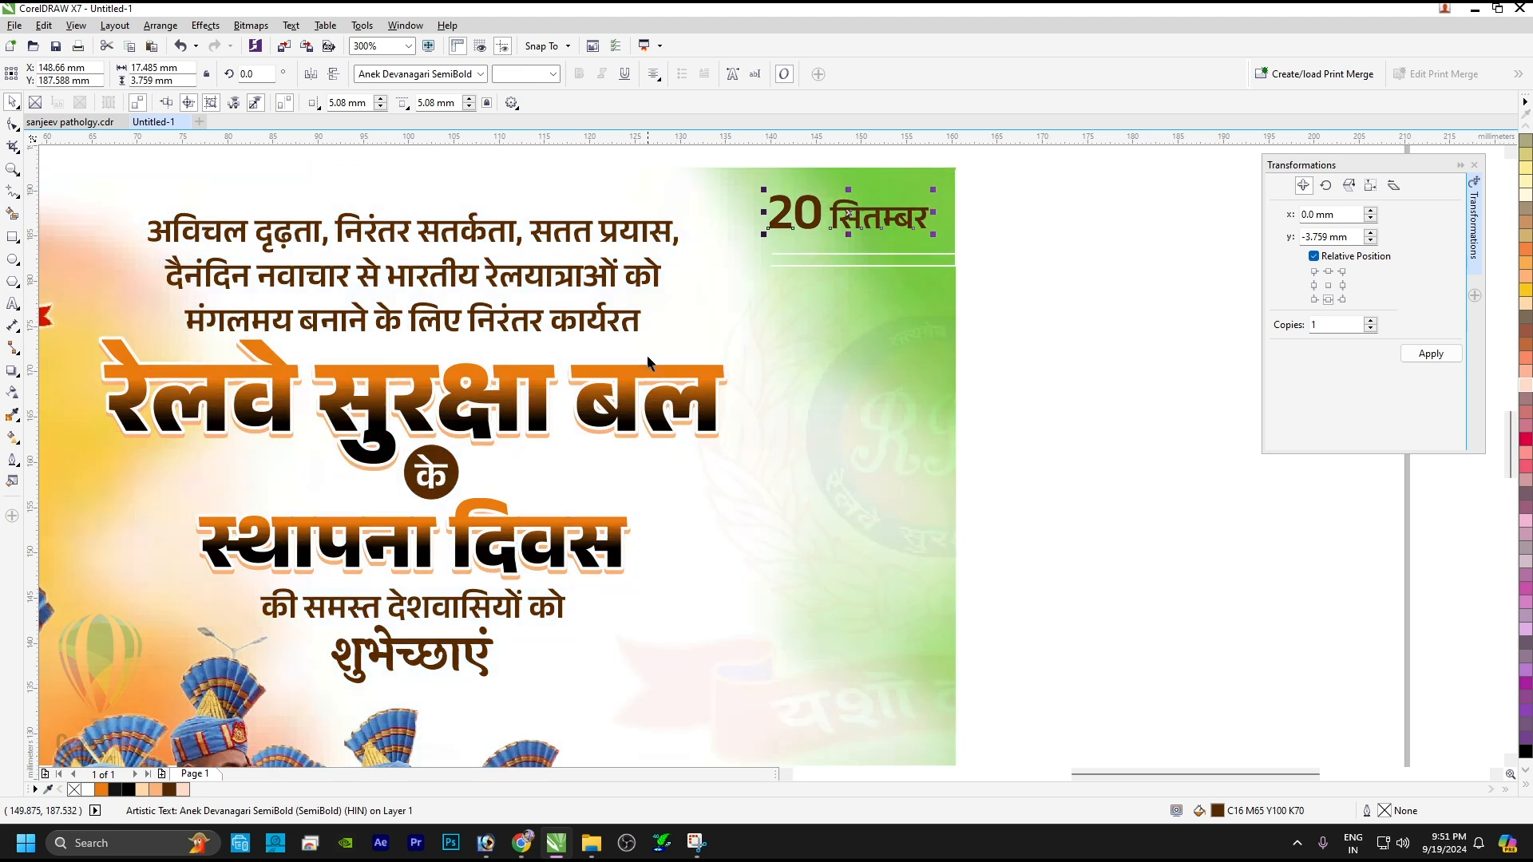
# Try a white fill on the 20 सितम्बर date text.
pyautogui.click(88, 789)
pyautogui.click(900, 415)
pyautogui.hotkey('shift', 'F2')
# Fill the 20 सितम्बर date text with the dark brown from the document colours.
pyautogui.moveTo(1139, 284); pyautogui.dragTo(943, 158)
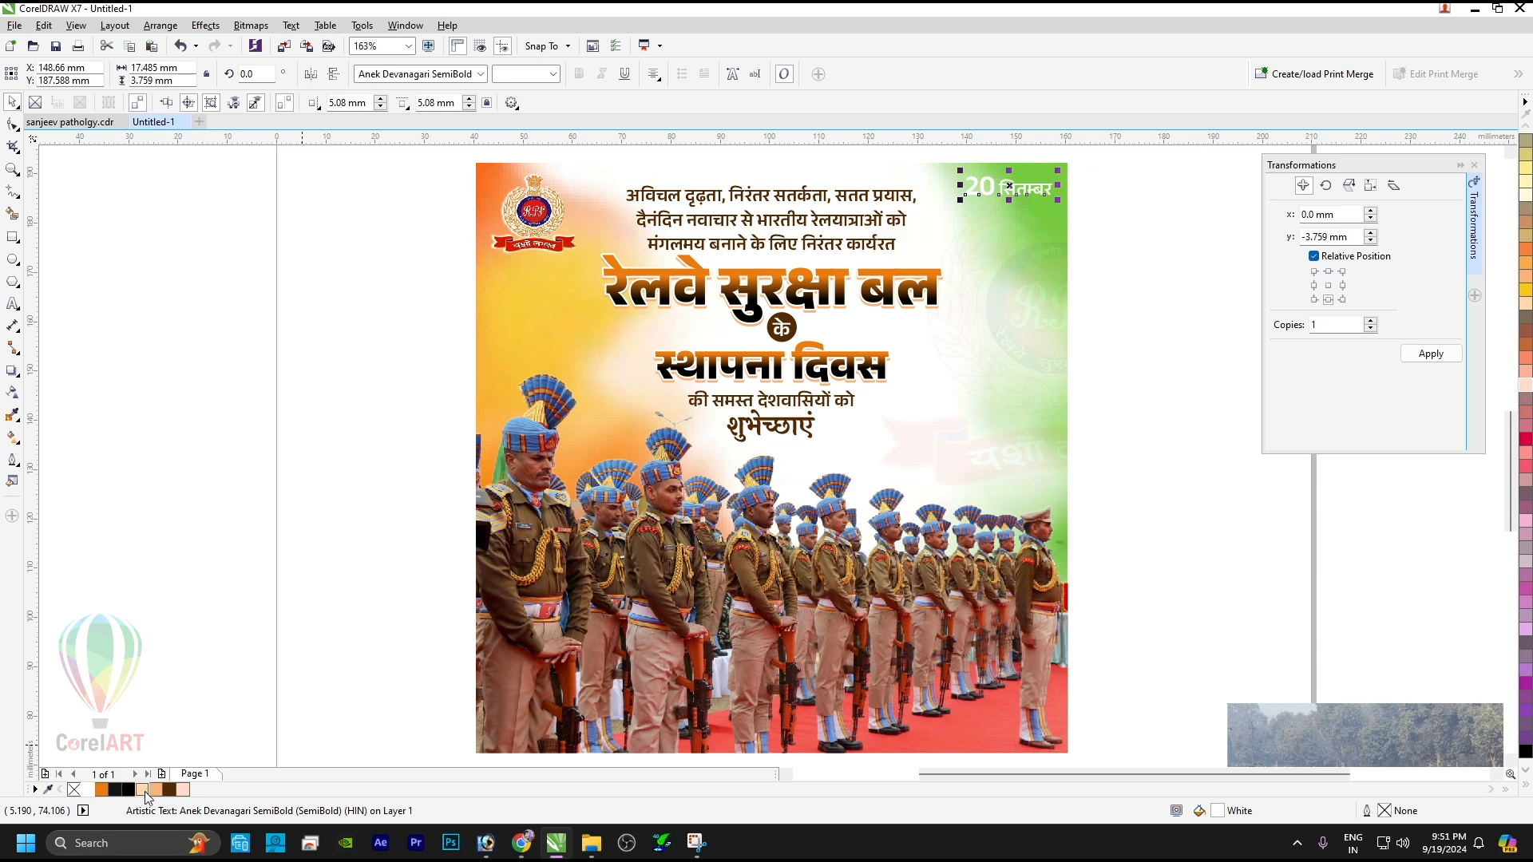
pyautogui.click(170, 789)
pyautogui.click(1182, 264)
pyautogui.click(1035, 269)
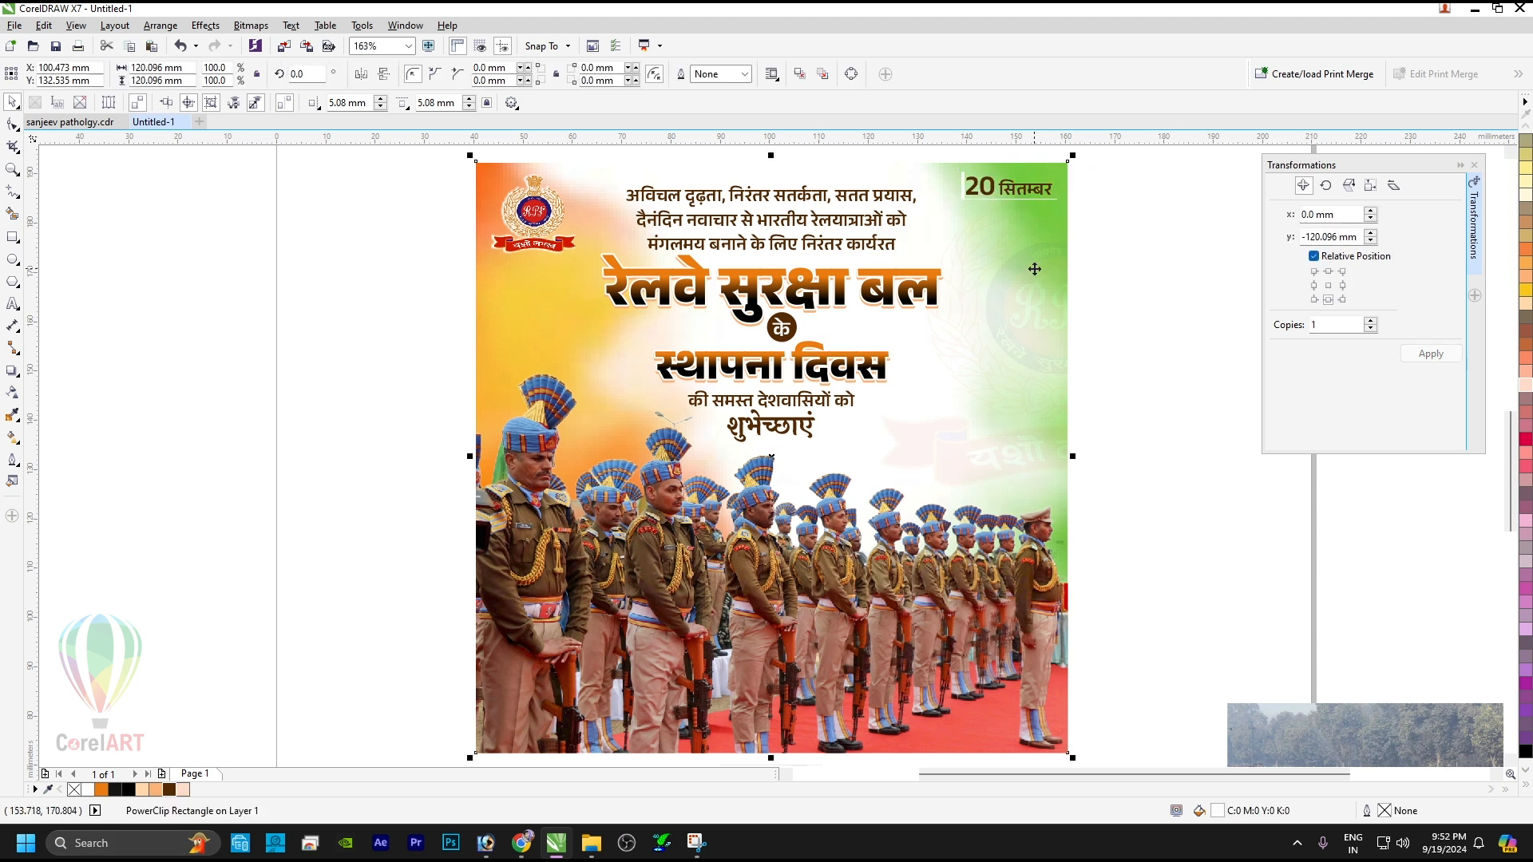
pyautogui.press('F4')
pyautogui.click(1110, 281)
# Underline the word सितम्बर in the date text.
pyautogui.scroll(4, 677, 146)
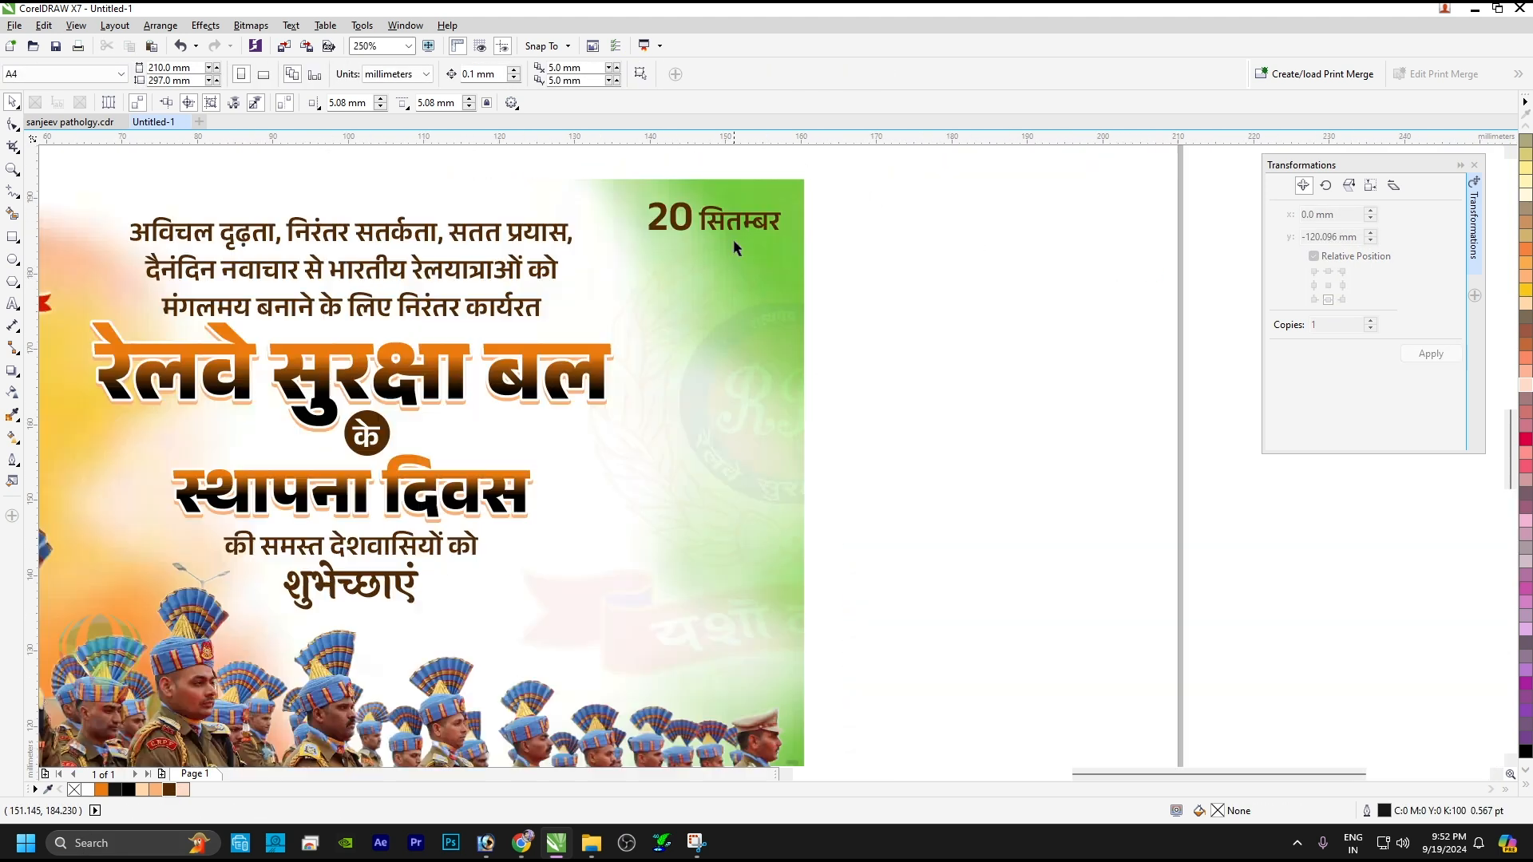
pyautogui.doubleClick(733, 232)
pyautogui.click(625, 75)
pyautogui.click(809, 210)
pyautogui.hotkey('ctrl', 'space')
pyautogui.click(723, 319)
pyautogui.hotkey('shift', 'F2')
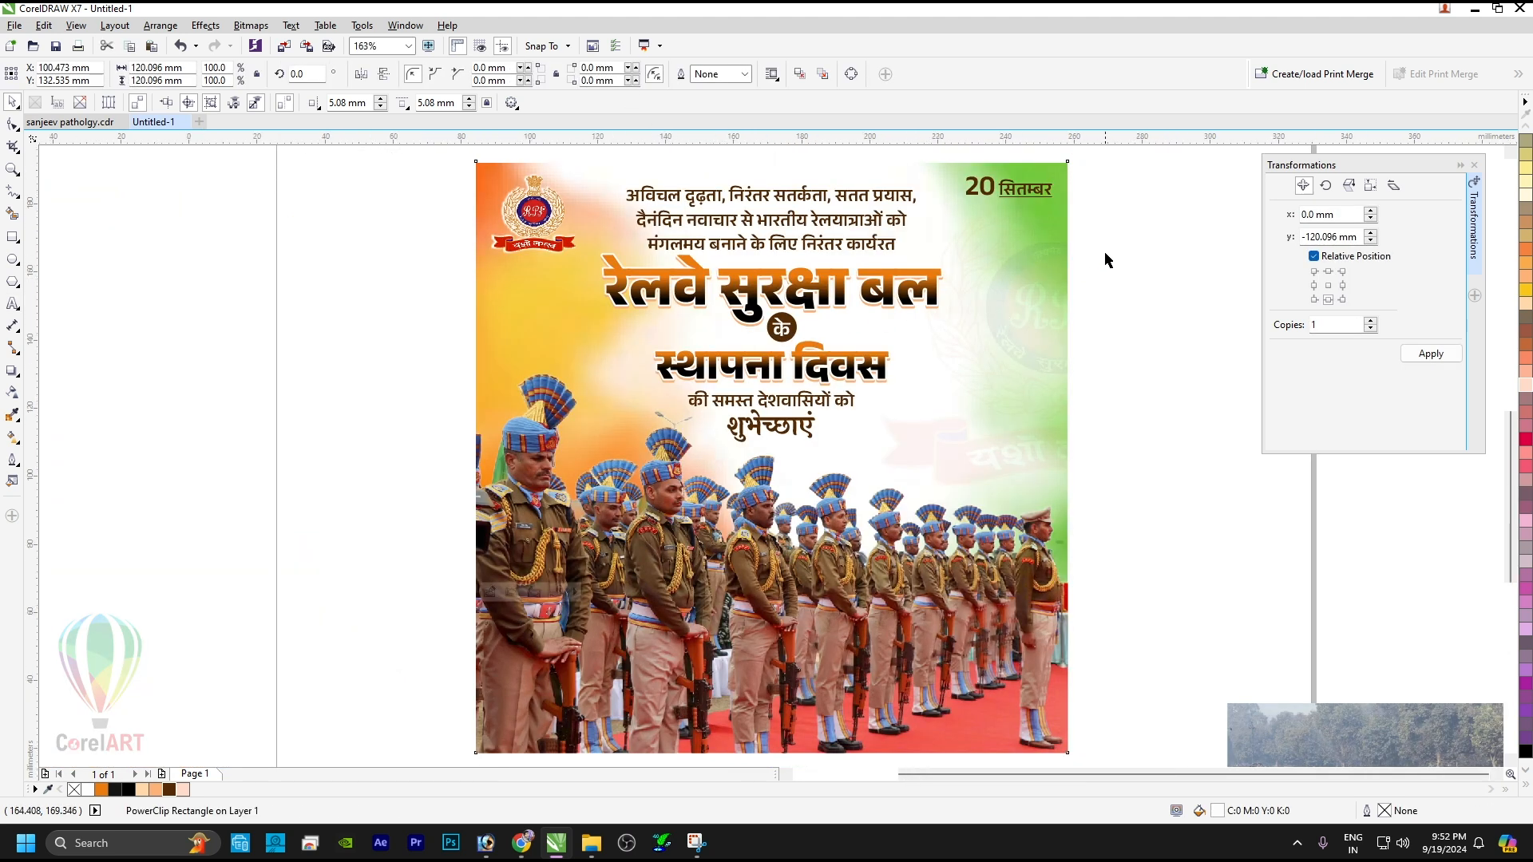
# Move the unused parade photo beside the poster onto a new second page.
pyautogui.press('F4')
pyautogui.click(1089, 294)
pyautogui.moveTo(1004, 599); pyautogui.dragTo(1117, 530)
pyautogui.moveTo(1081, 584); pyautogui.dragTo(721, 610)
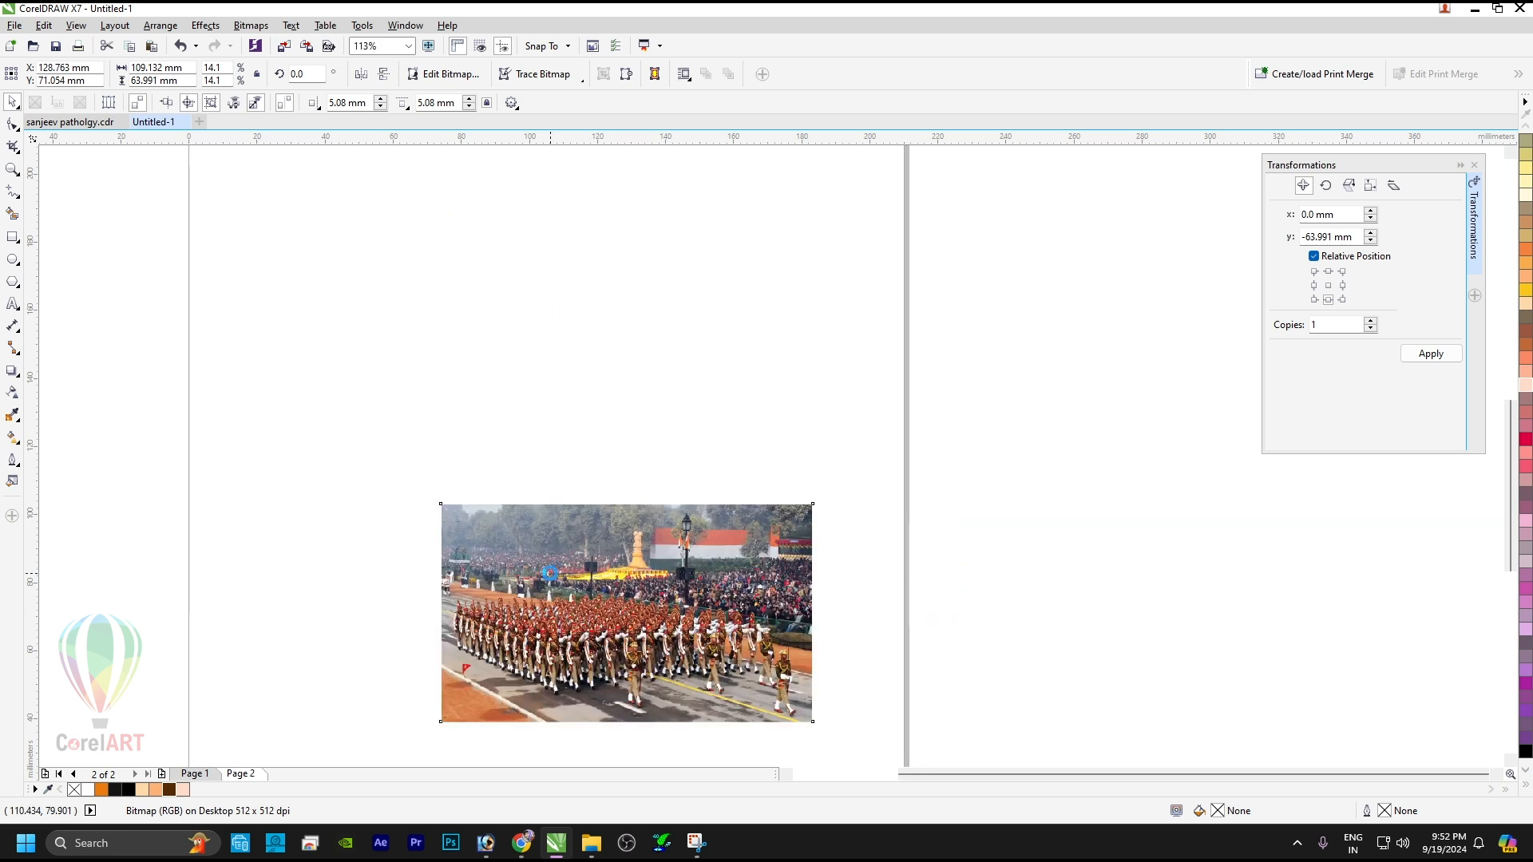
# Group all the poster's objects on page 1 and show the poster in full-screen preview.
pyautogui.press('pageup')
pyautogui.scroll(2, 801, 443)
pyautogui.scroll(-3, 417, 429)
pyautogui.moveTo(353, 223); pyautogui.dragTo(807, 712)
pyautogui.hotkey('shift', 'F2')
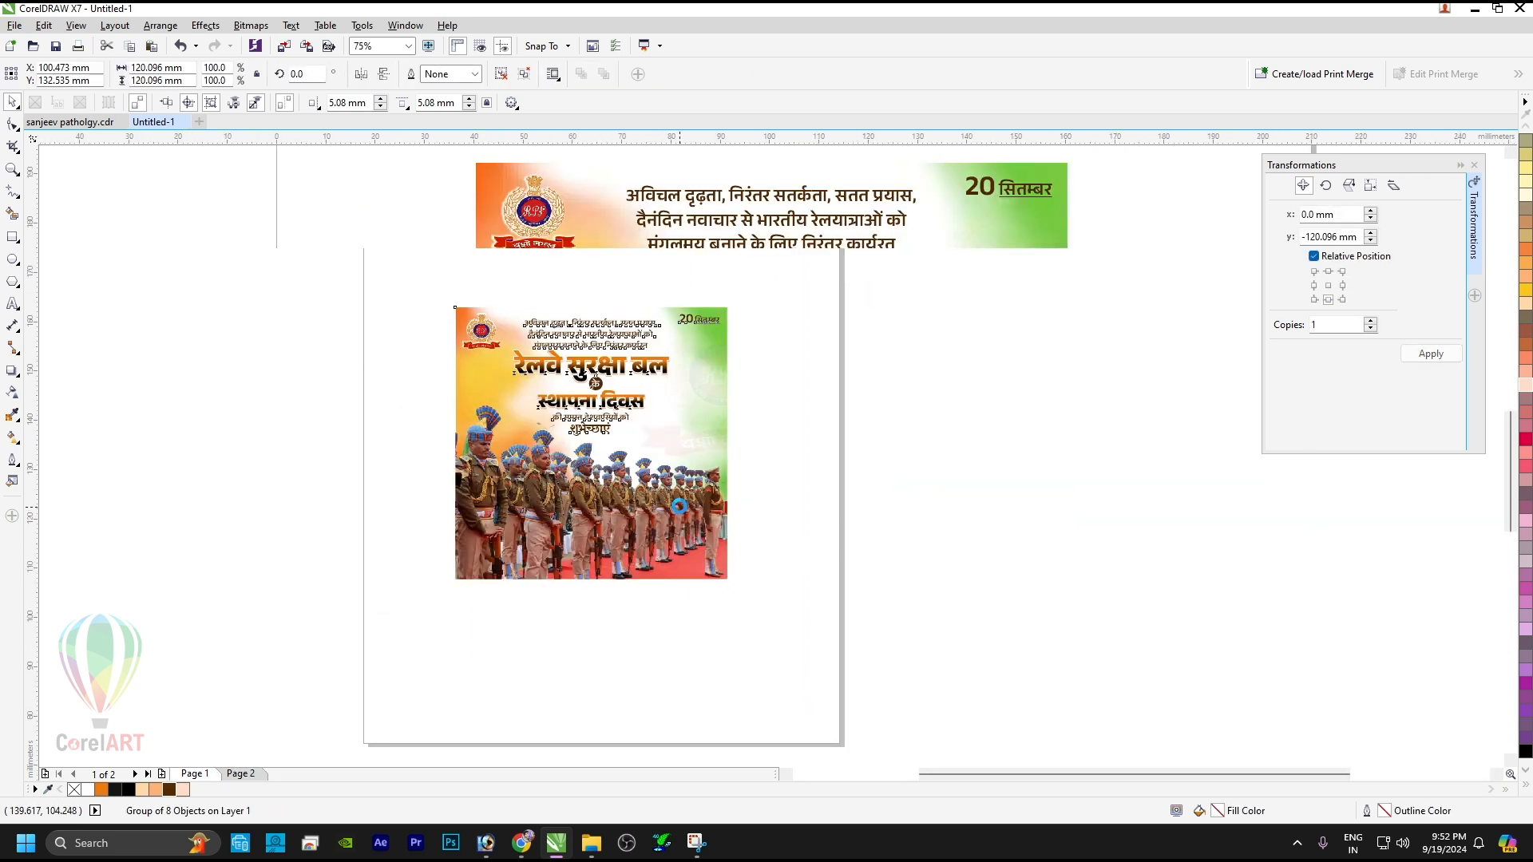
pyautogui.press('F9')
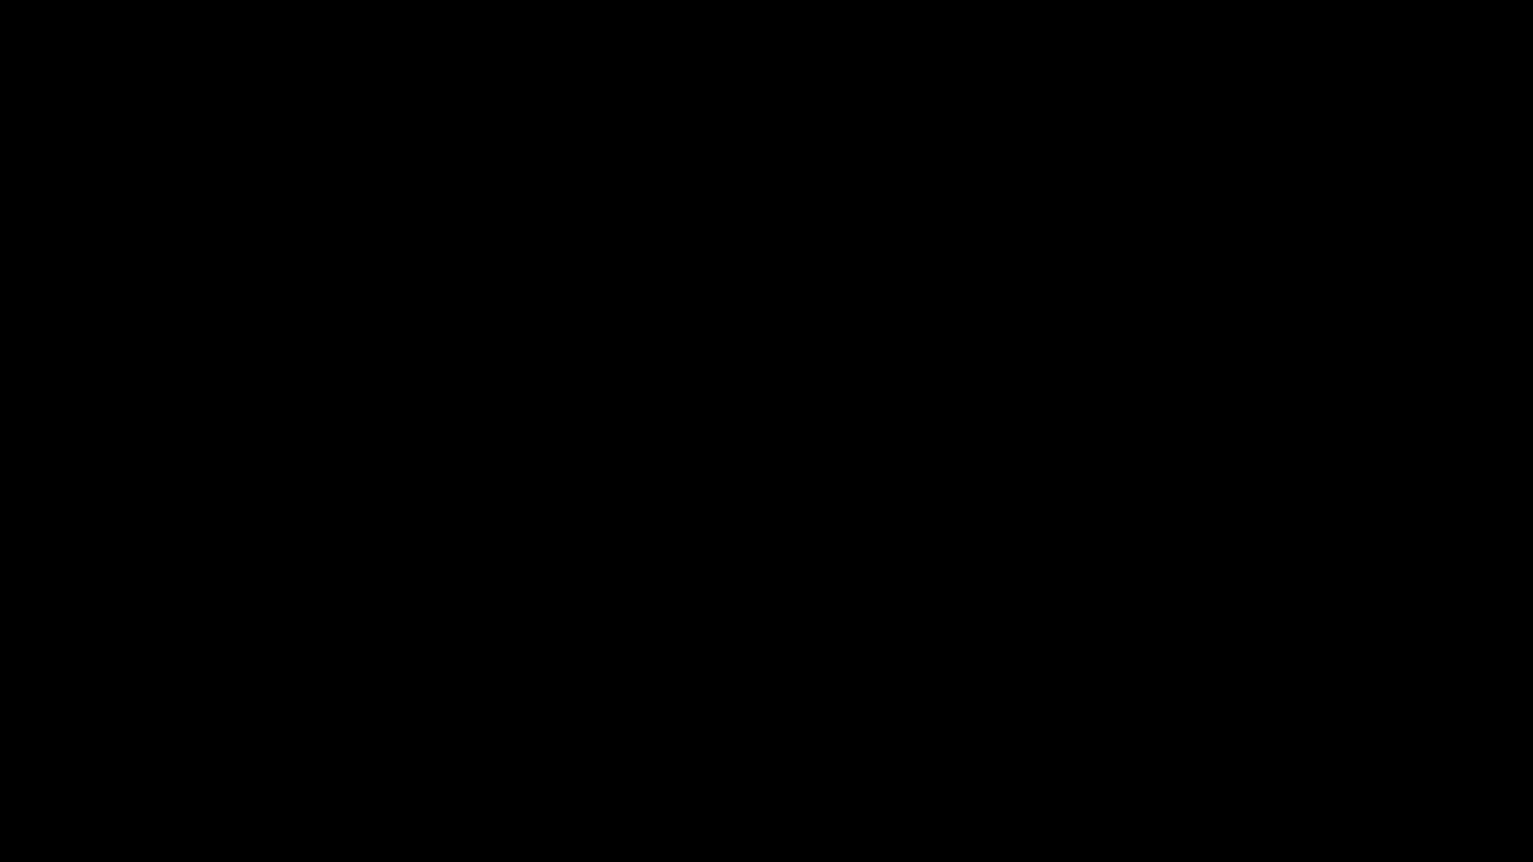